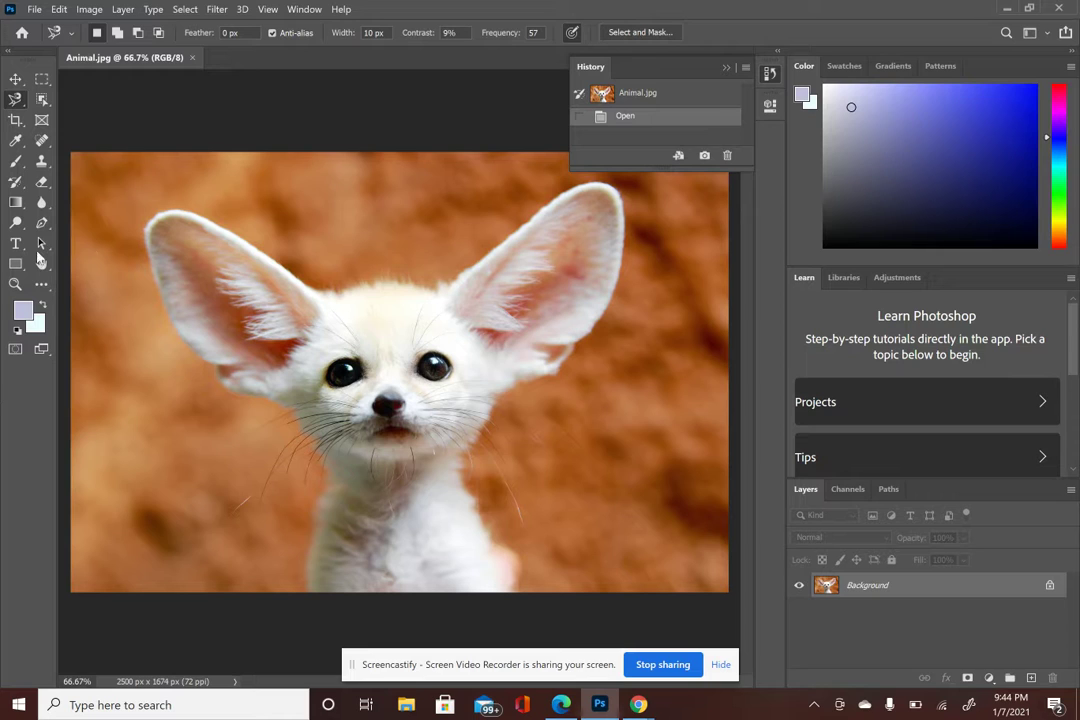
- Restore the default black foreground and white background colours, then open the Foreground Color picker
{"action": "left_click", "coordinate": [16, 334]}
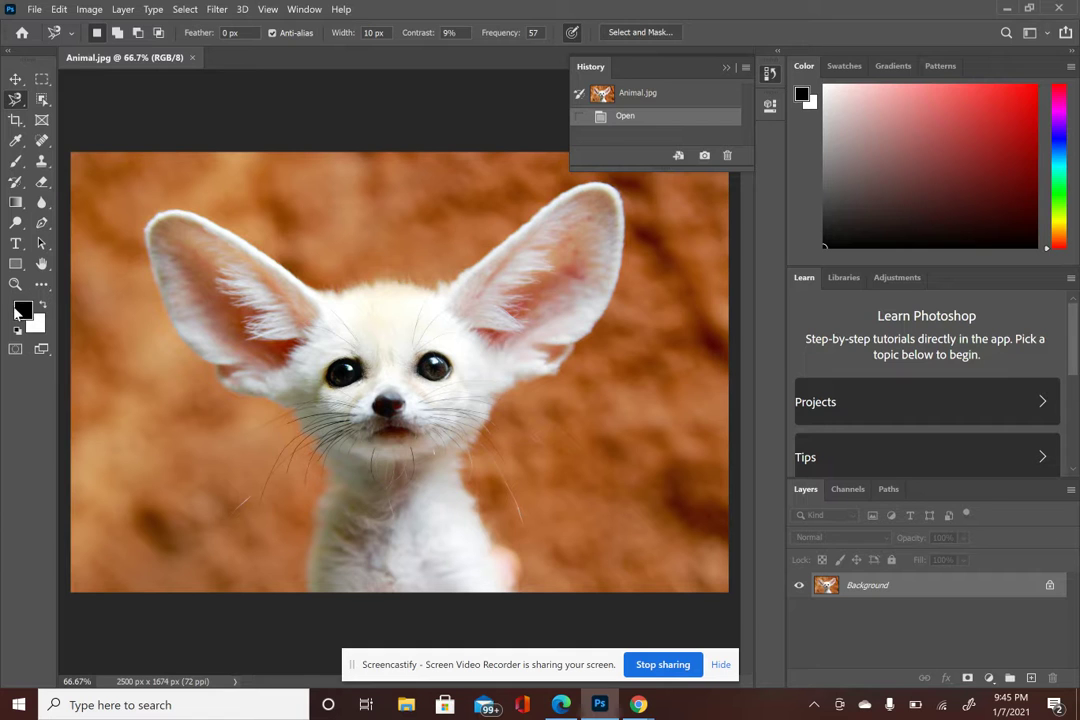
{"action": "left_click", "coordinate": [23, 312]}
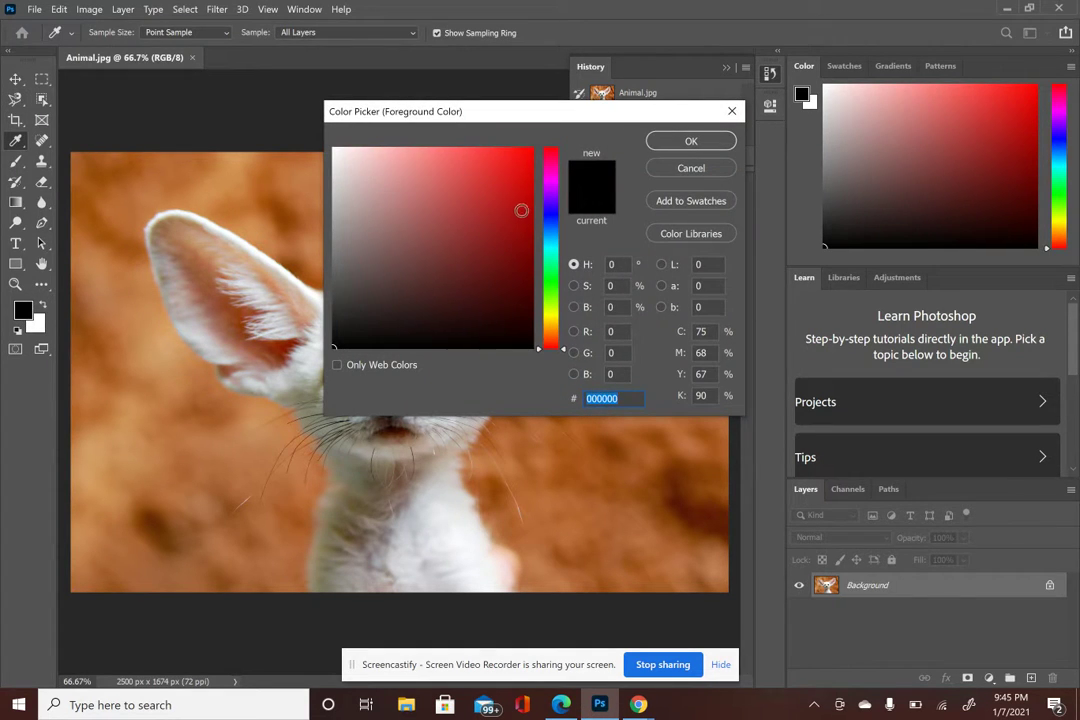
{"action": "left_click_drag", "start_coordinate": [442, 176], "coordinate": [533, 147]}
{"action": "left_click", "coordinate": [692, 144]}
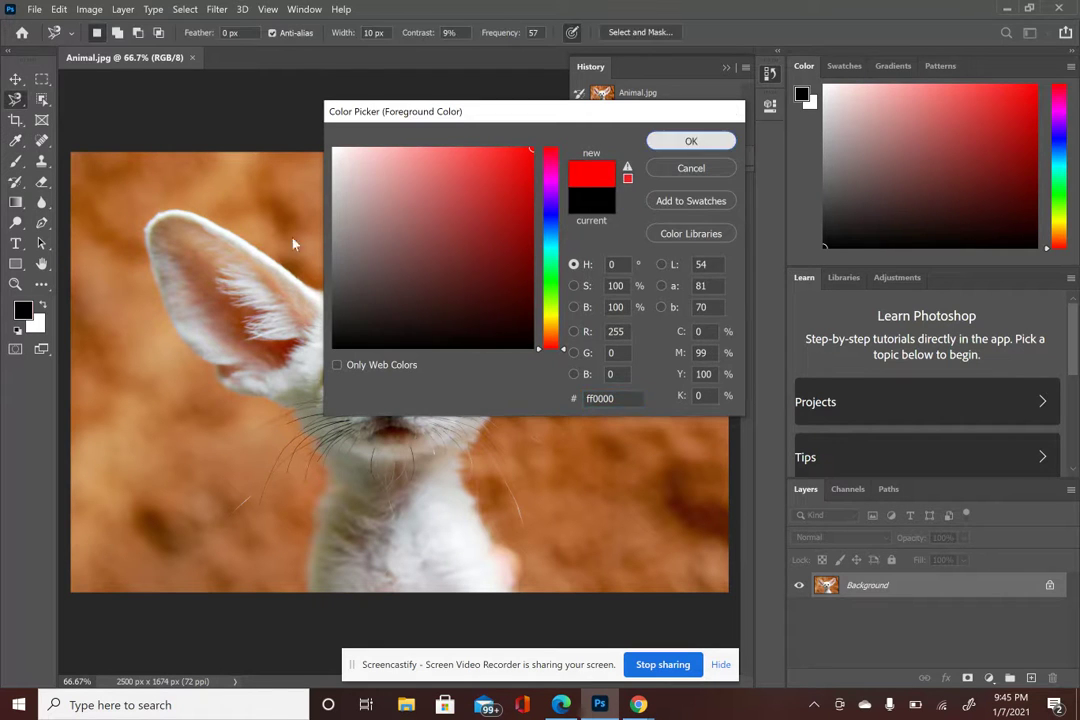
{"action": "left_click", "coordinate": [40, 326]}
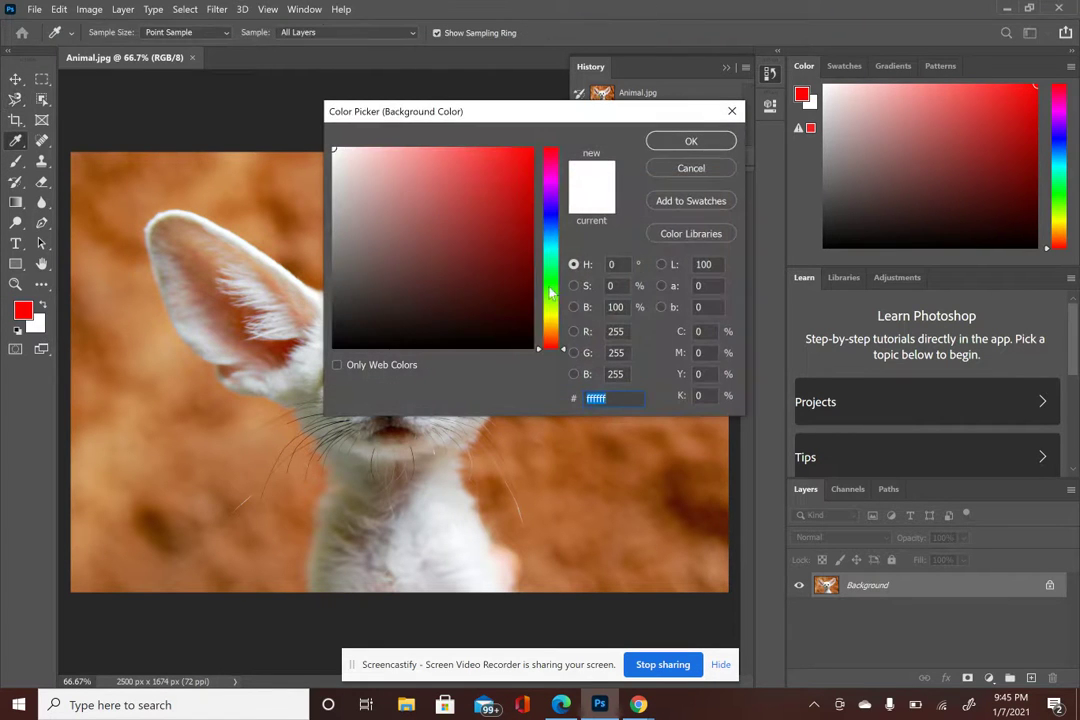
{"action": "left_click", "coordinate": [545, 248]}
{"action": "left_click", "coordinate": [527, 148]}
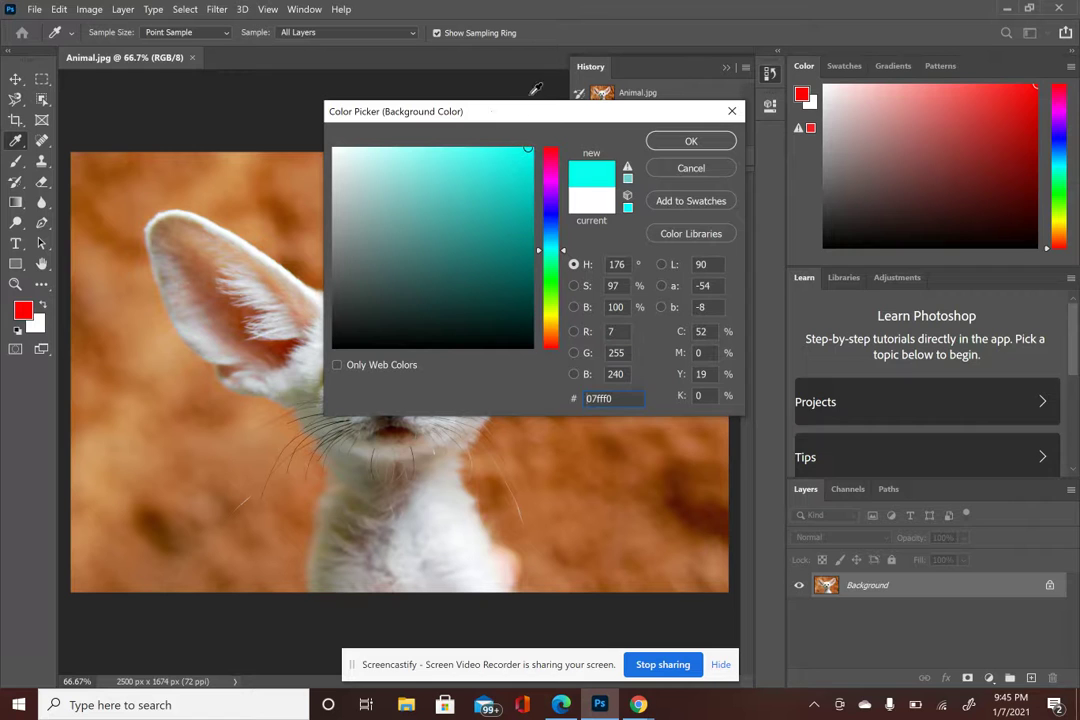
{"action": "left_click", "coordinate": [690, 141]}
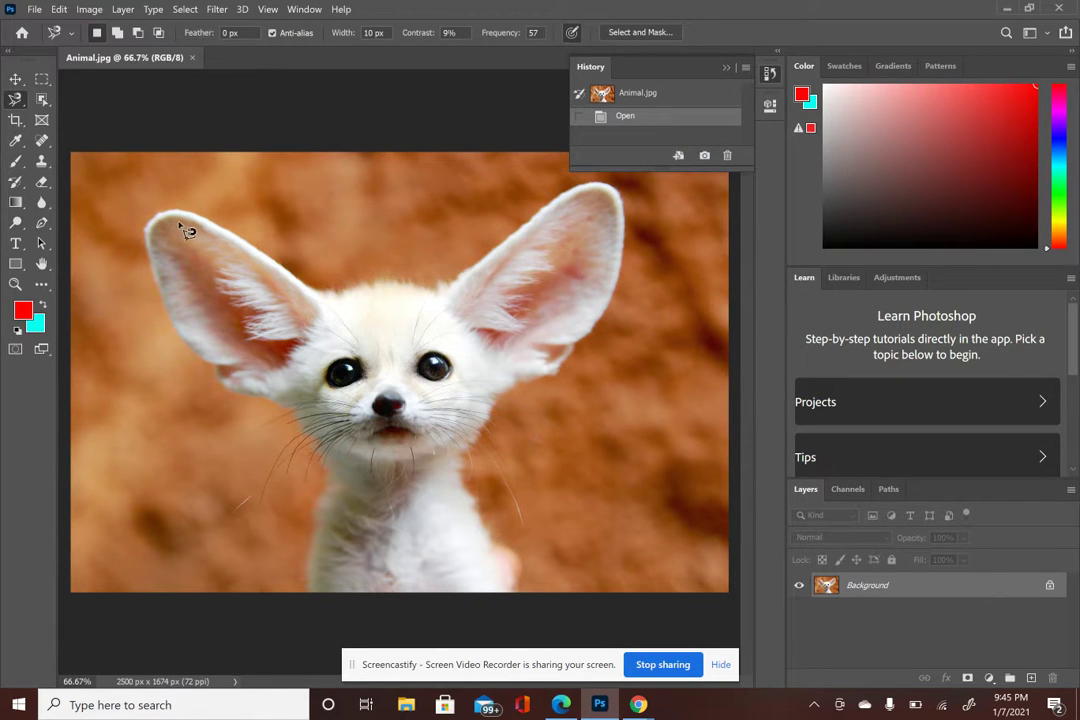
{"action": "left_click", "coordinate": [17, 332]}
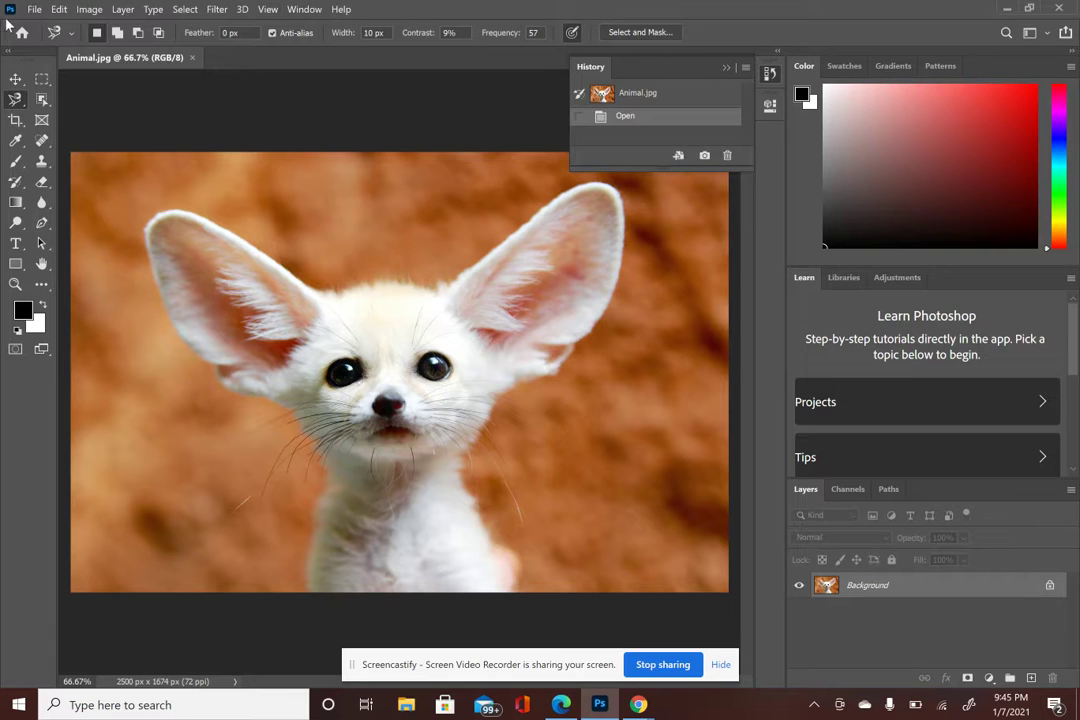
{"action": "left_click", "coordinate": [217, 11]}
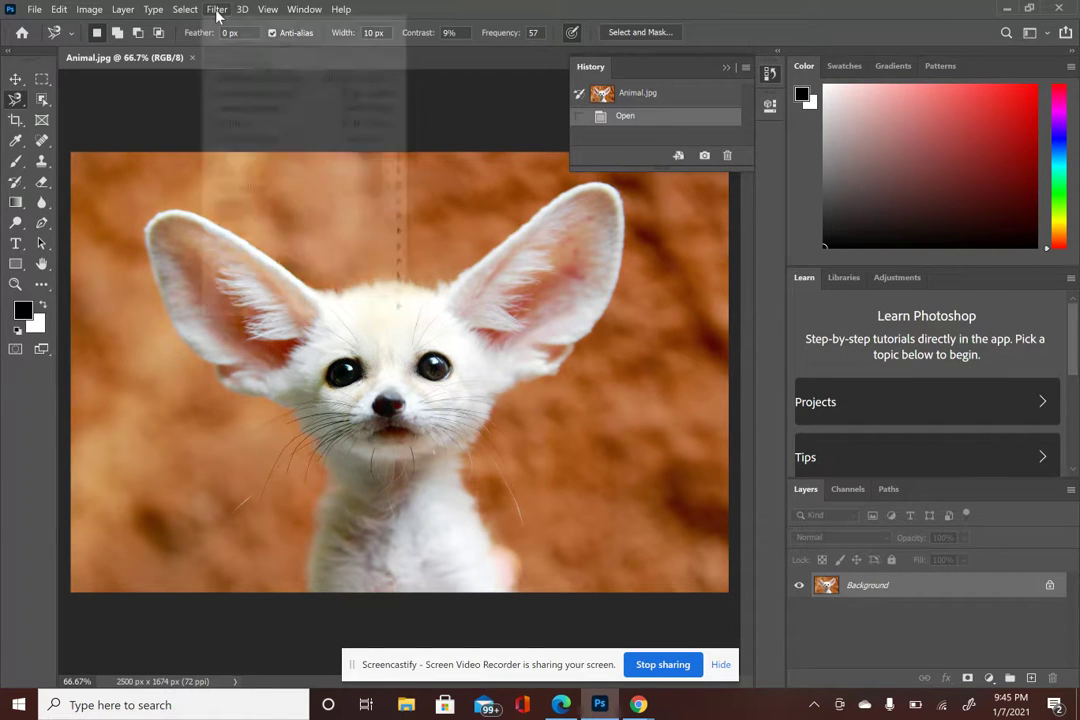
- Open the Filter Gallery at 66.7% with Artistic expanded, previewing Colored Pencil on the fox
{"action": "left_click", "coordinate": [252, 64]}
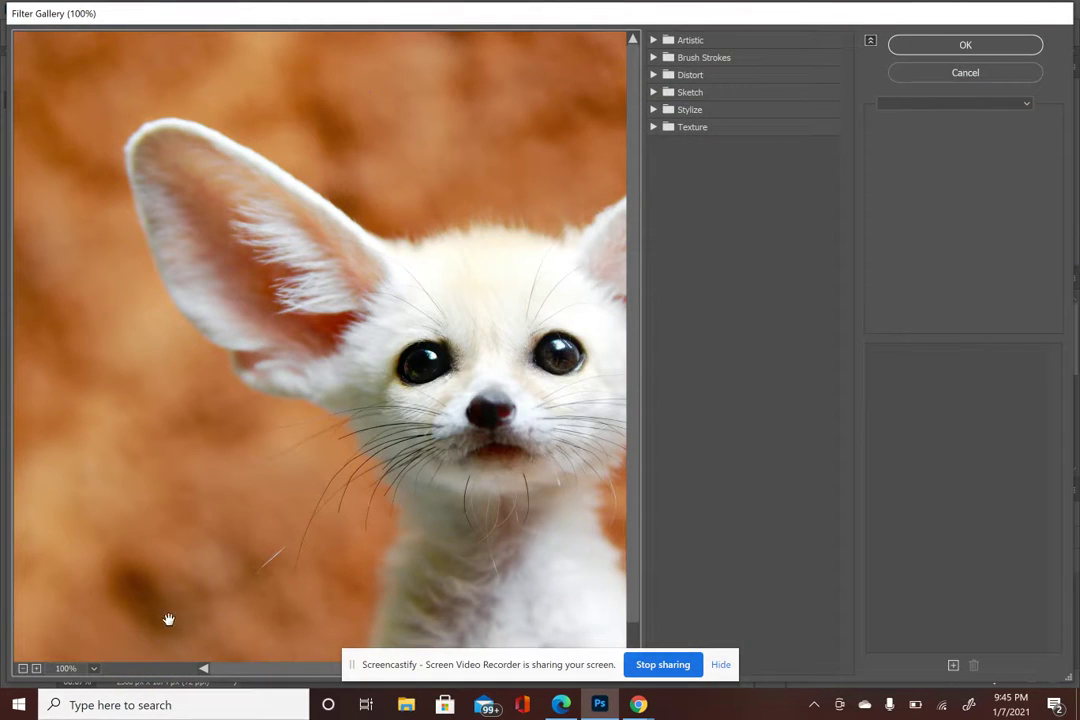
{"action": "left_click", "coordinate": [22, 668]}
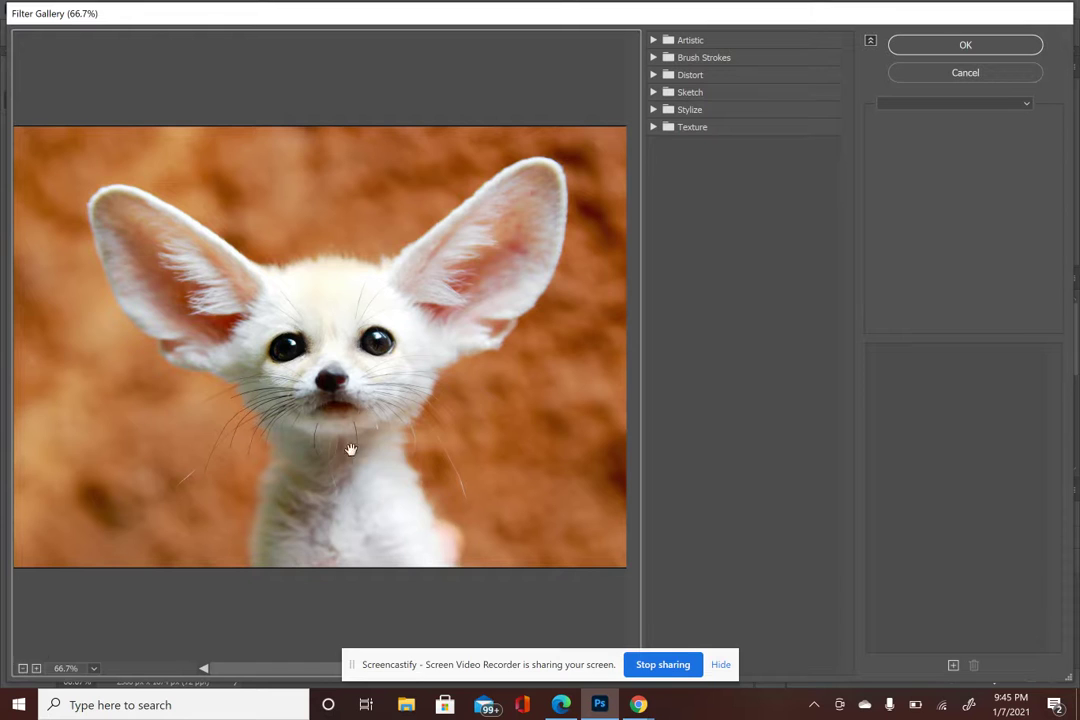
{"action": "left_click", "coordinate": [653, 40]}
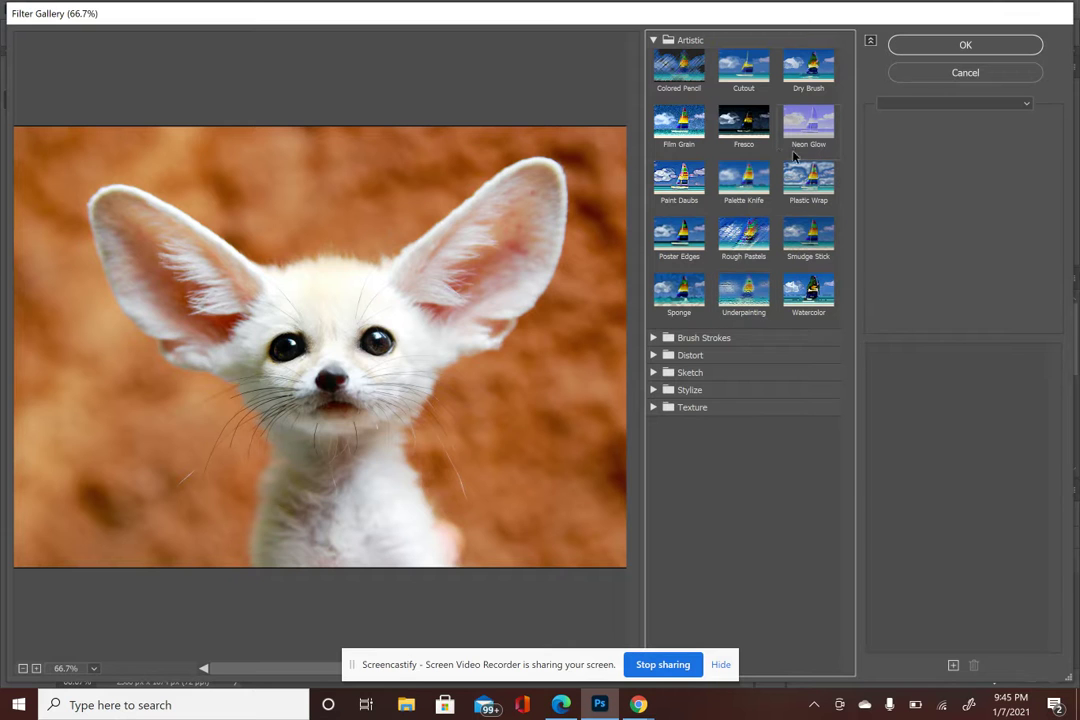
{"action": "left_click", "coordinate": [700, 78]}
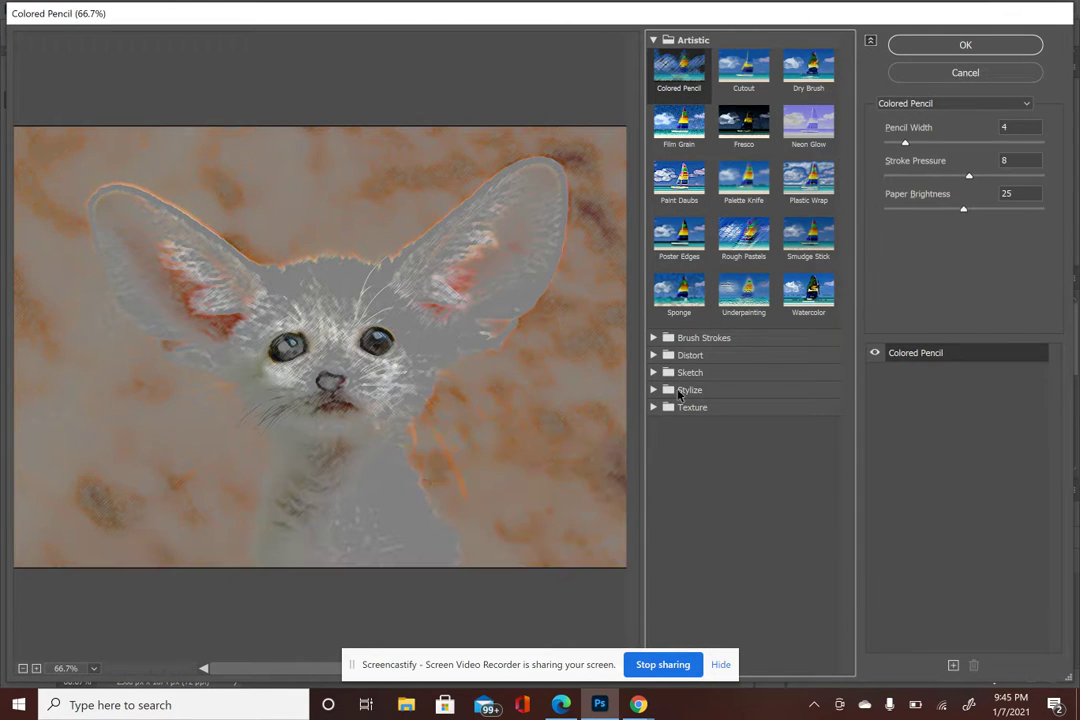
- Preview Cutout, Dry Brush and Film Grain on the fox, then switch to the Brush Strokes group
{"action": "left_click", "coordinate": [744, 68]}
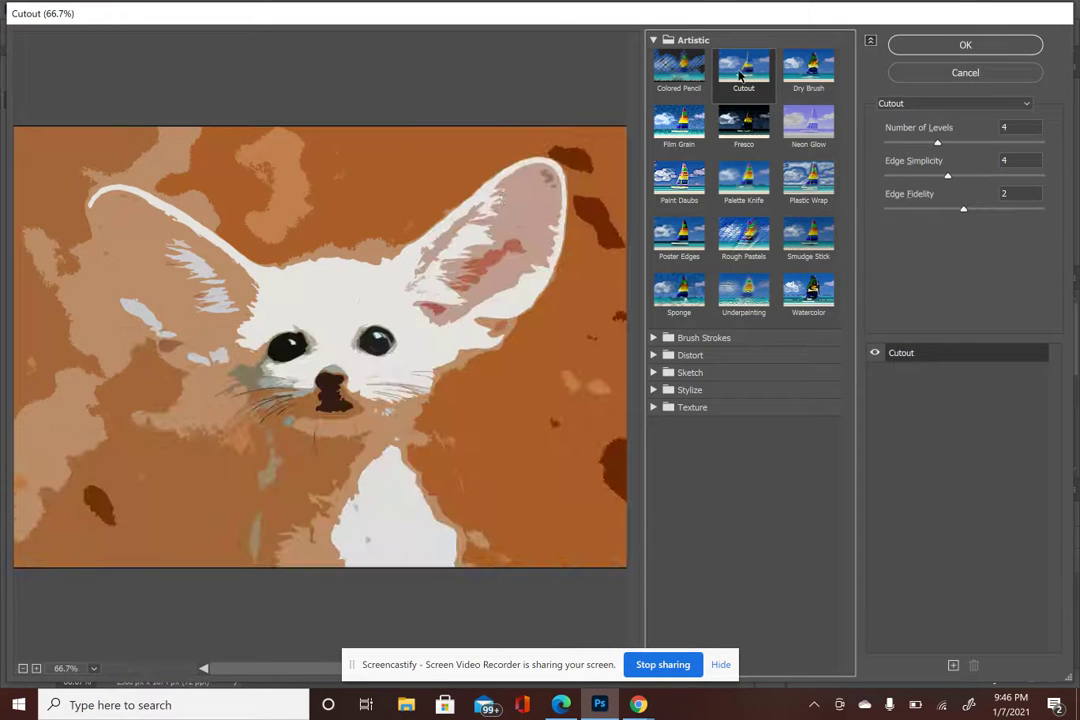
{"action": "left_click", "coordinate": [820, 82]}
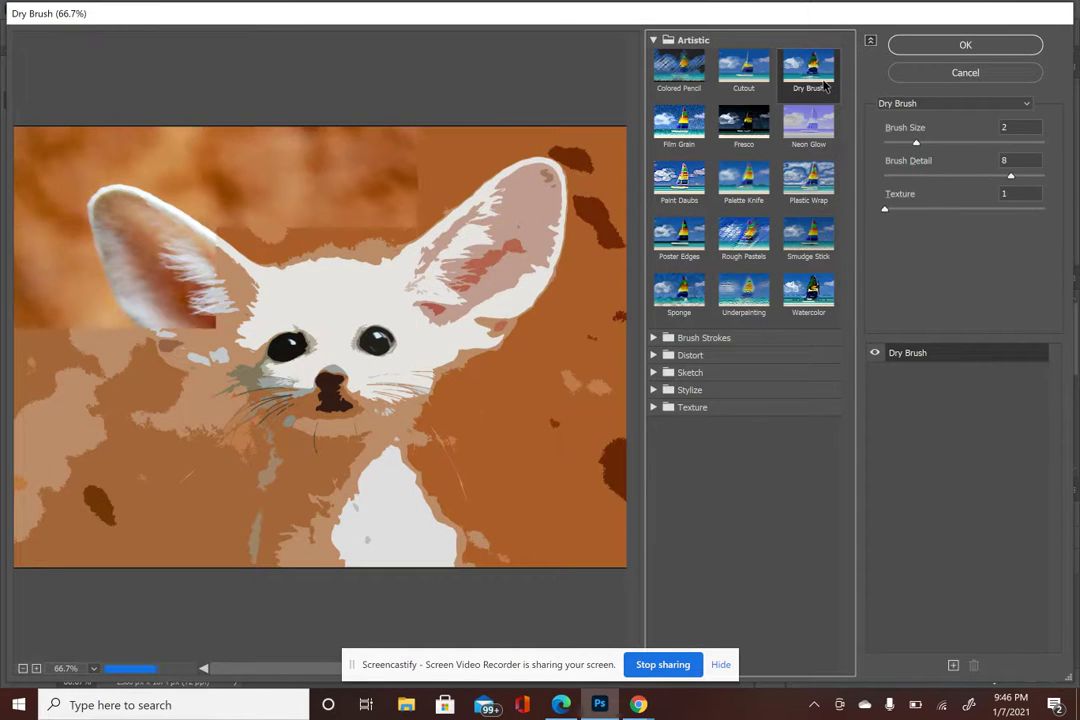
{"action": "left_click", "coordinate": [698, 133]}
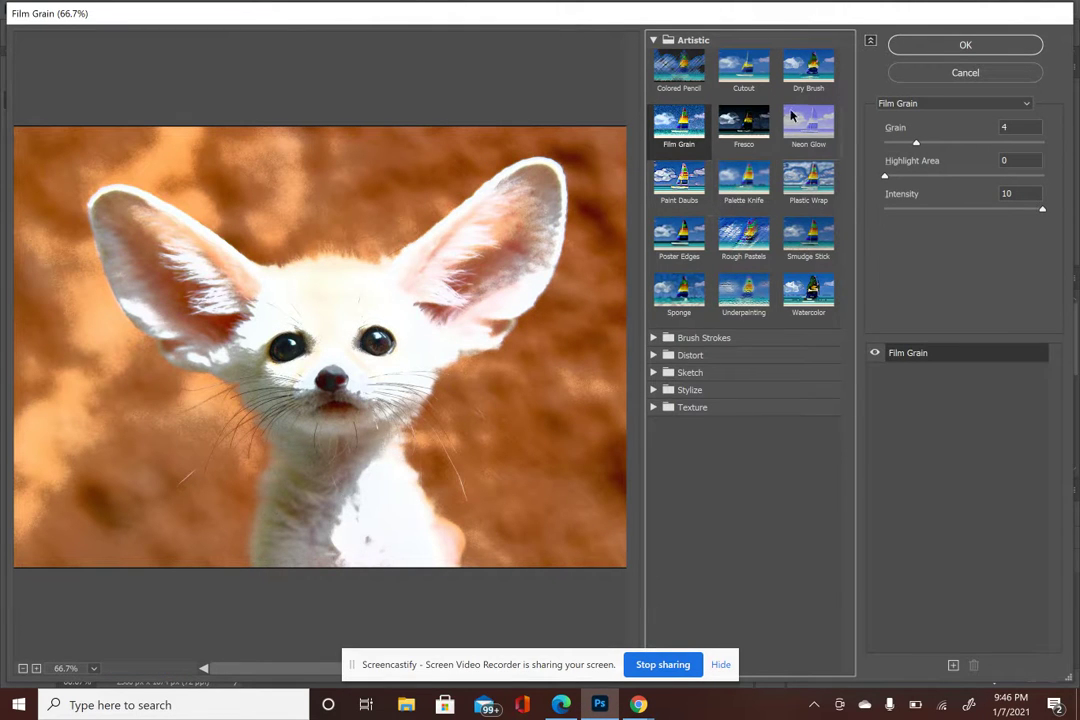
{"action": "left_click", "coordinate": [654, 40]}
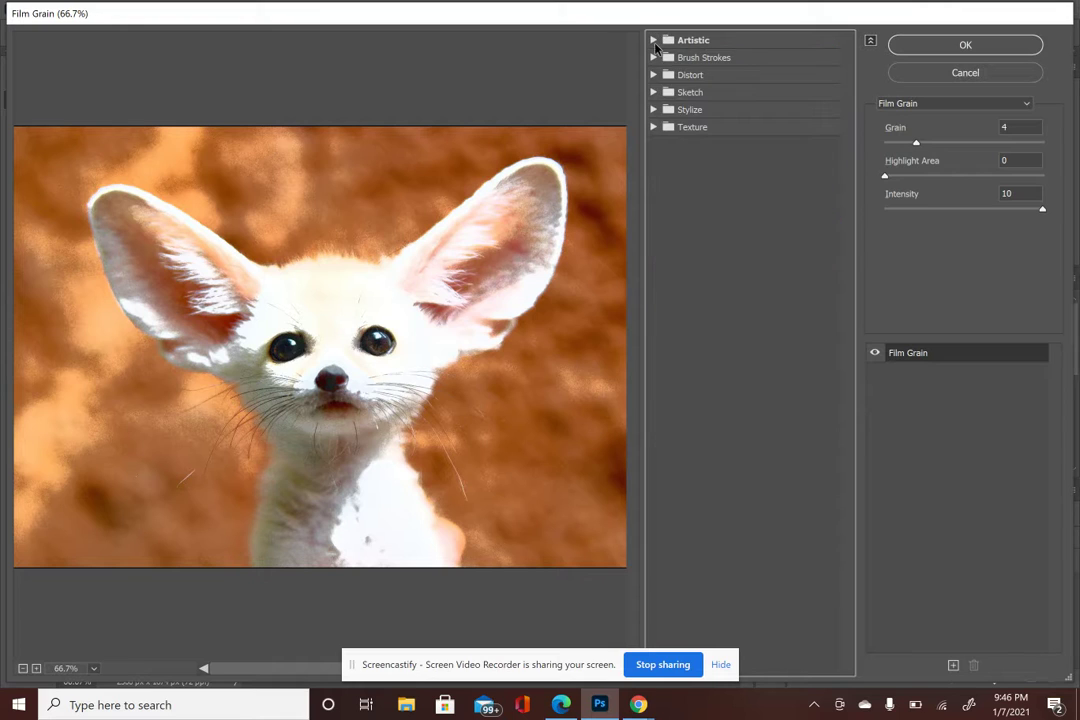
{"action": "left_click", "coordinate": [652, 58]}
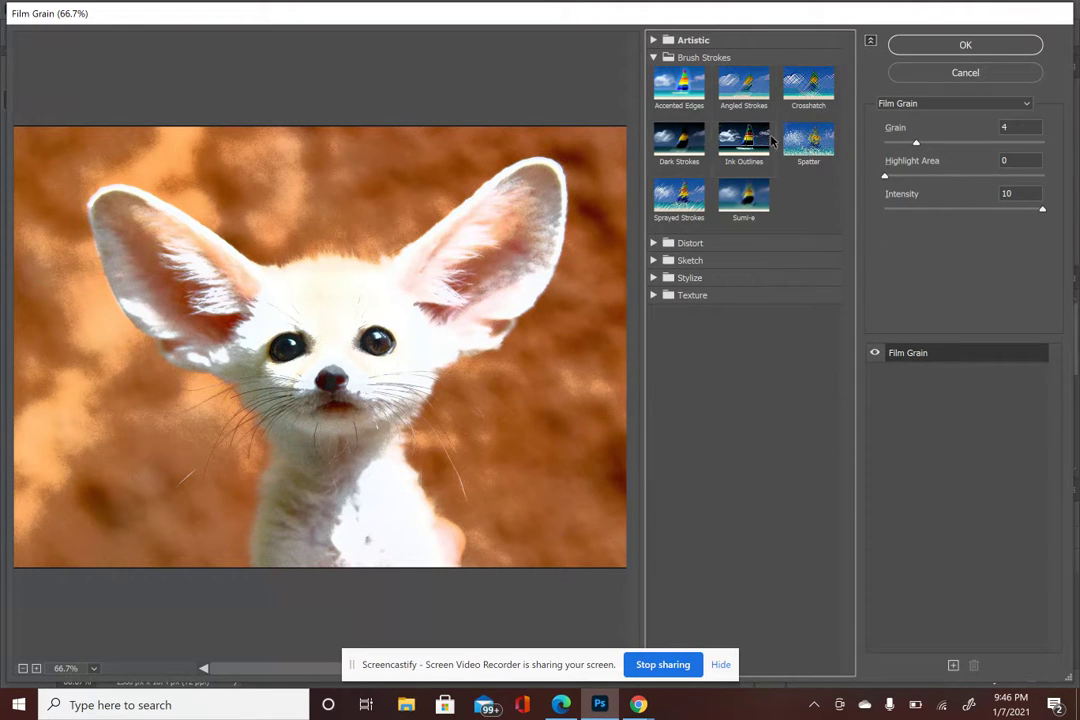
{"action": "left_click", "coordinate": [698, 57]}
- Preview Ink Outlines with Stroke Length 49, Dark Intensity 0 and Light Intensity 27
{"action": "left_click", "coordinate": [698, 57]}
{"action": "left_click", "coordinate": [724, 140]}
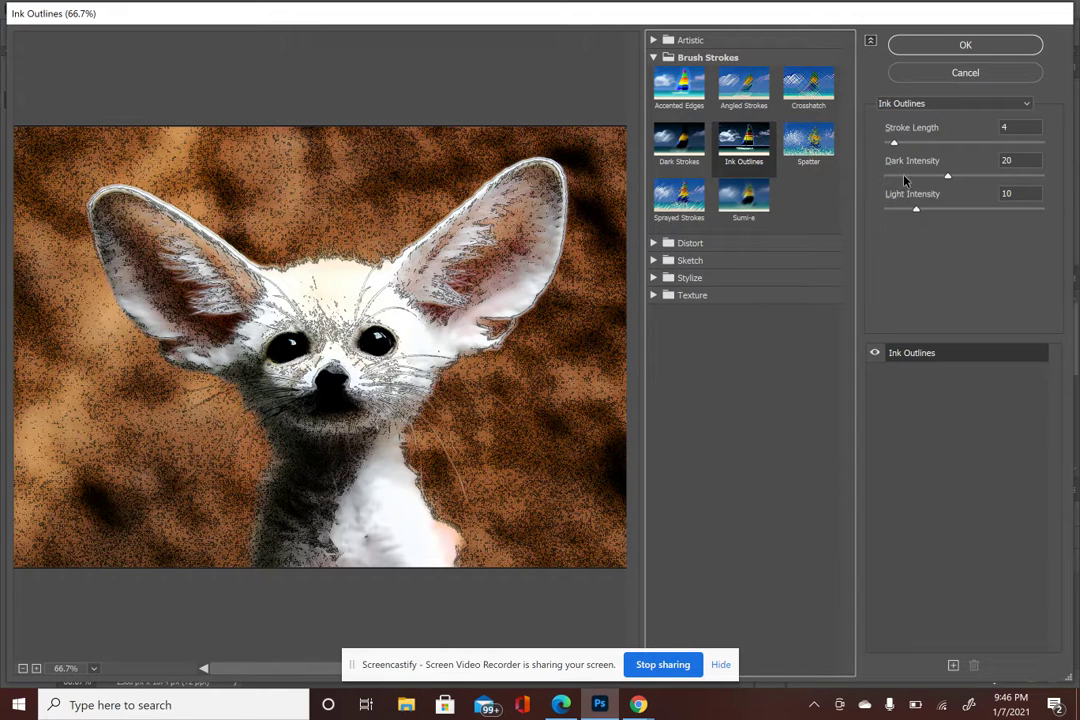
{"action": "left_click_drag", "start_coordinate": [894, 145], "coordinate": [1040, 146]}
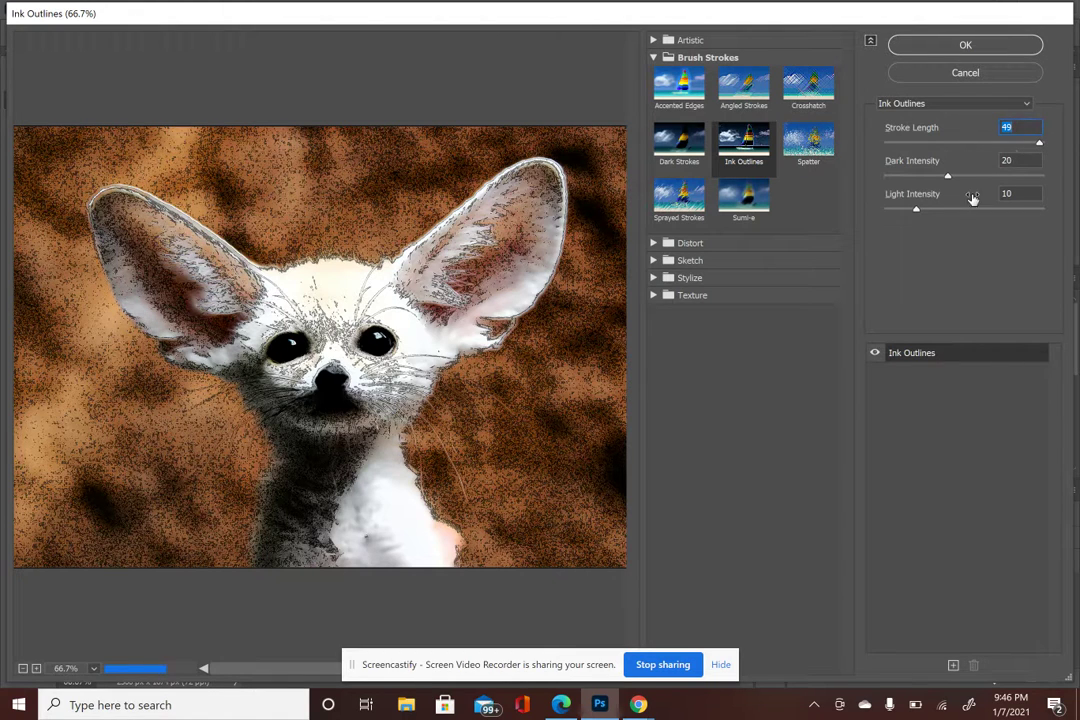
{"action": "left_click_drag", "start_coordinate": [948, 177], "coordinate": [970, 210]}
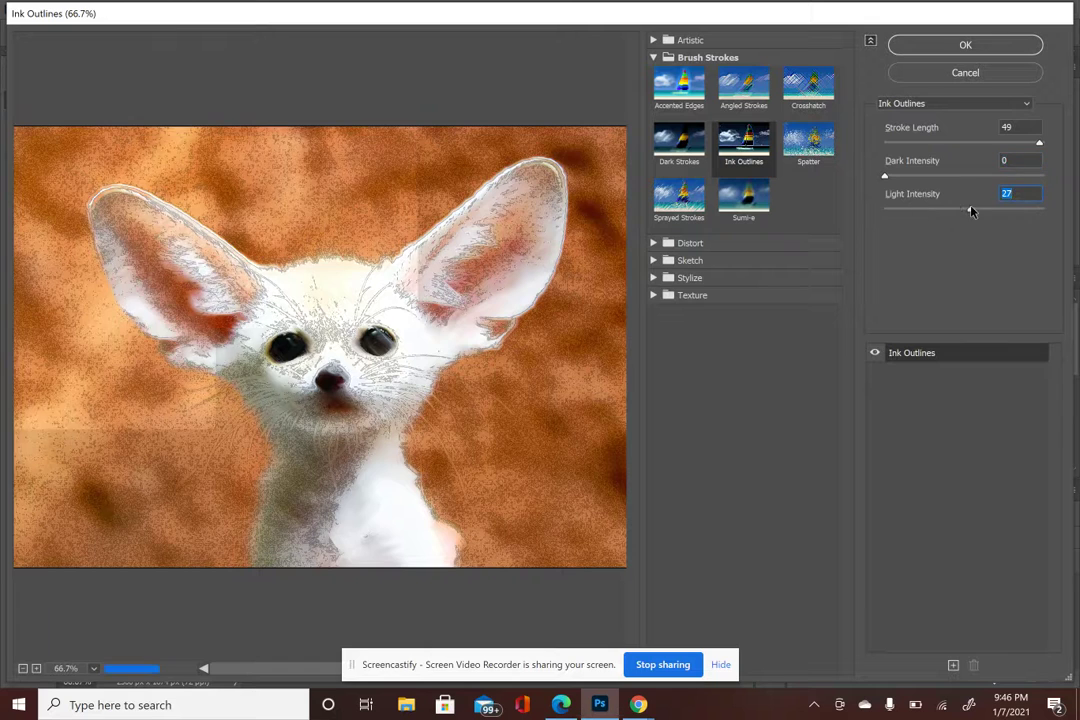
{"action": "left_click", "coordinate": [688, 243]}
{"action": "left_click", "coordinate": [711, 318]}
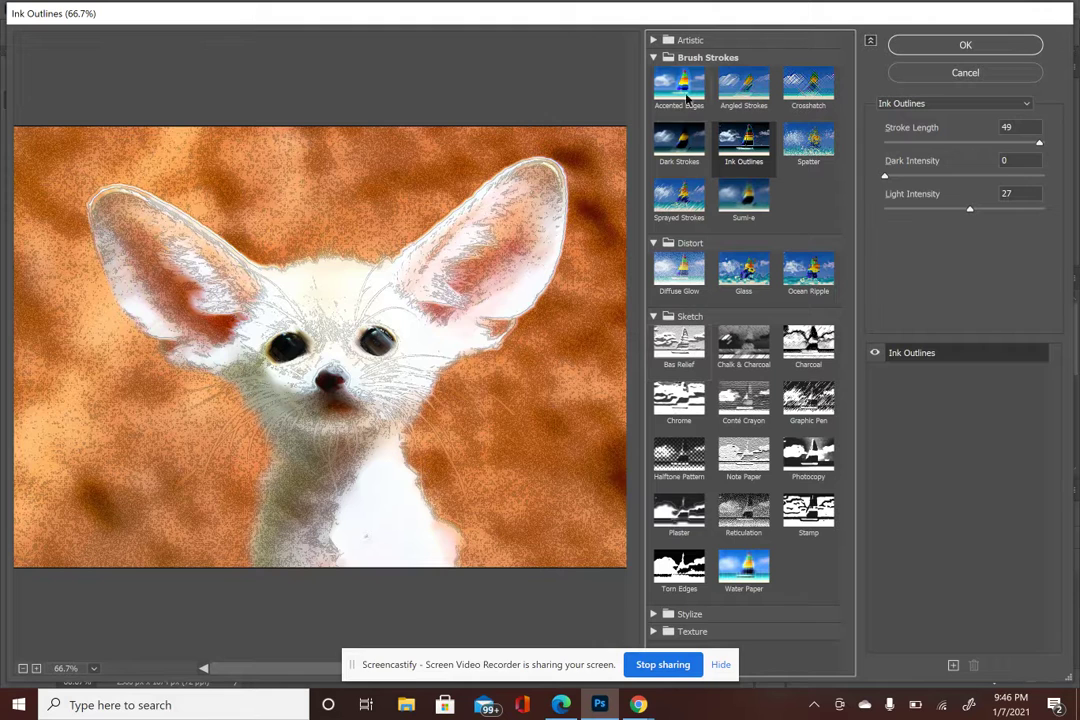
{"action": "left_click", "coordinate": [652, 58]}
- Preview the Sketch filters Bas Relief, Chalk & Charcoal, Charcoal, Chrome, Note Paper and Photocopy
{"action": "left_click", "coordinate": [648, 76]}
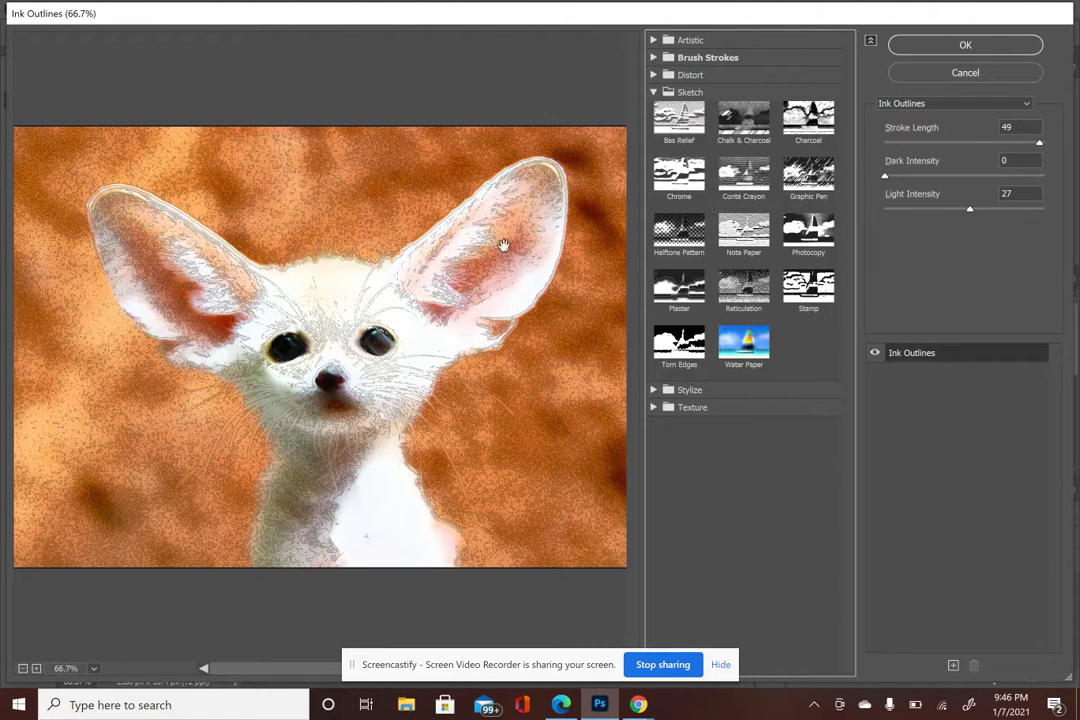
{"action": "left_click", "coordinate": [679, 118]}
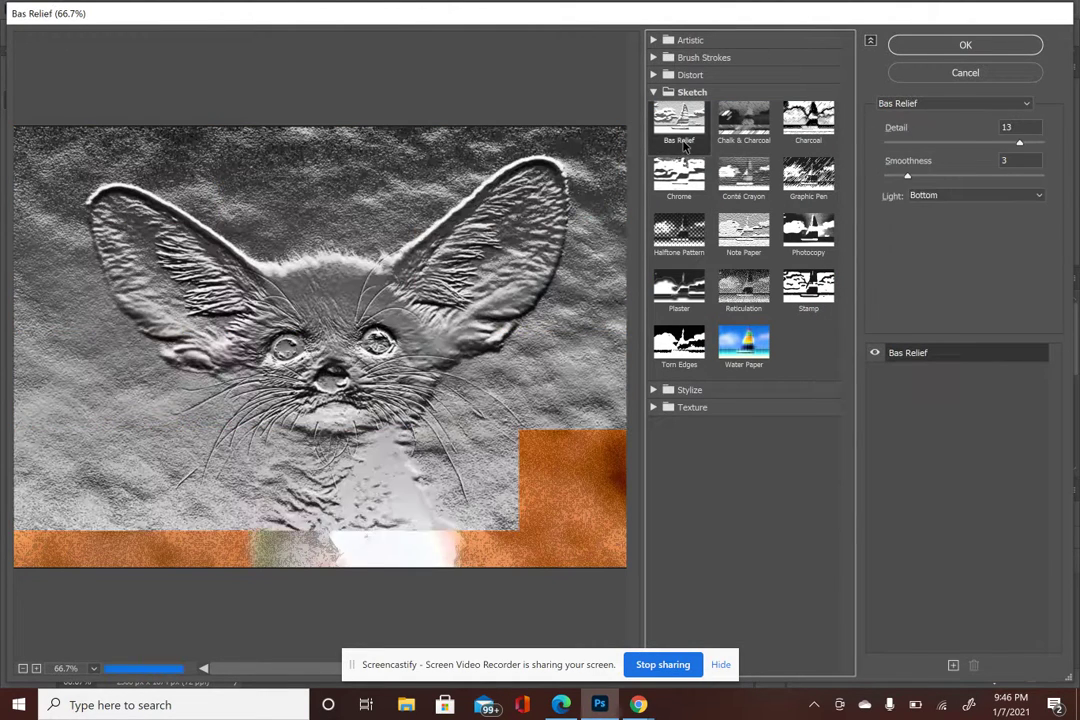
{"action": "left_click", "coordinate": [743, 118]}
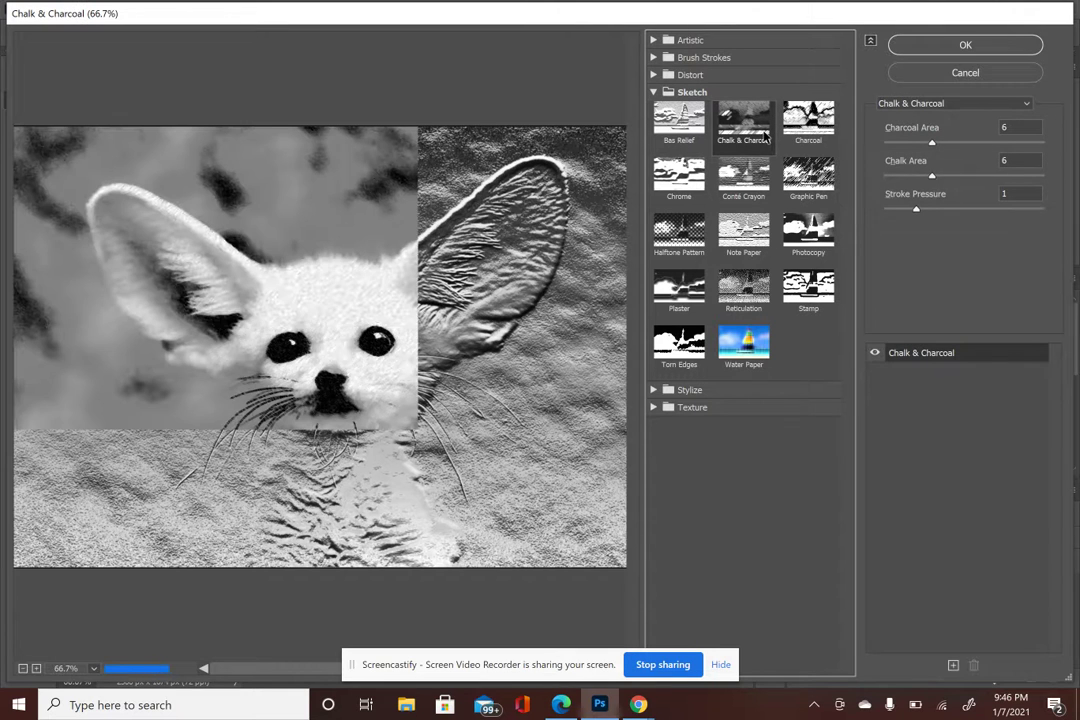
{"action": "left_click", "coordinate": [806, 128]}
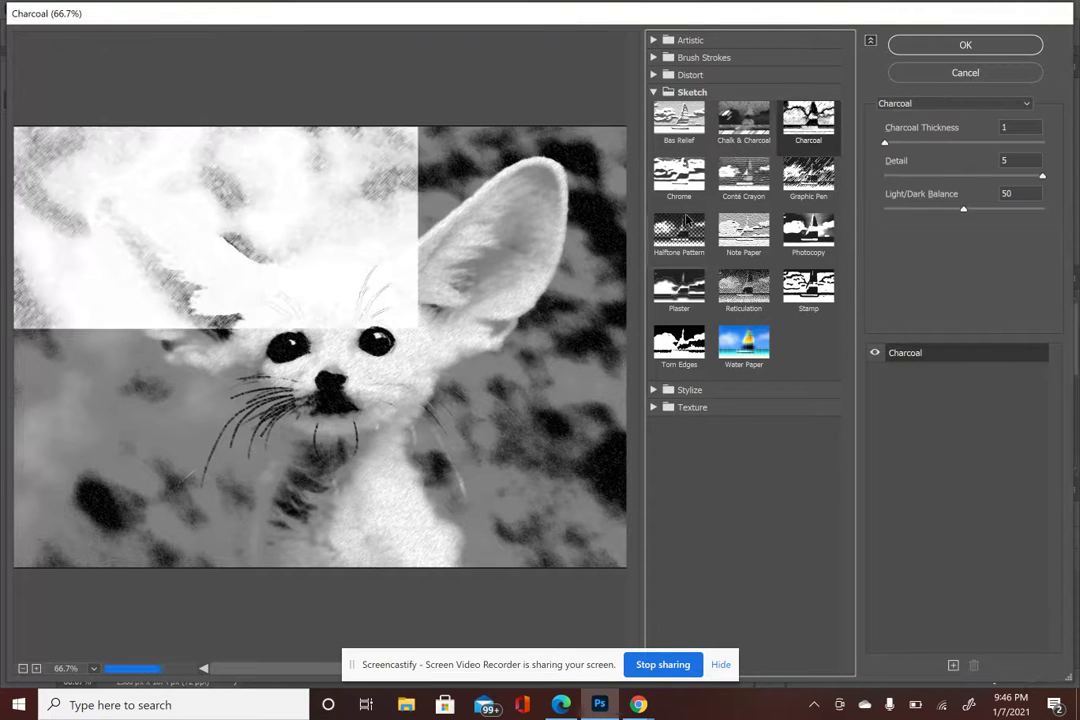
{"action": "left_click", "coordinate": [682, 178]}
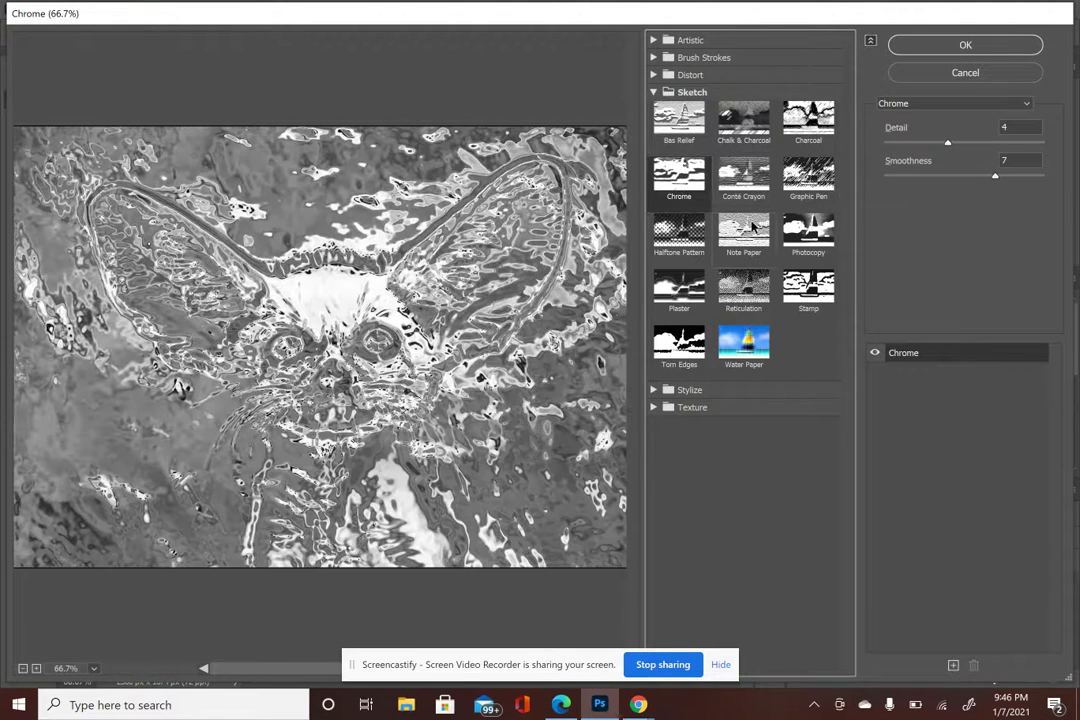
{"action": "left_click", "coordinate": [743, 230]}
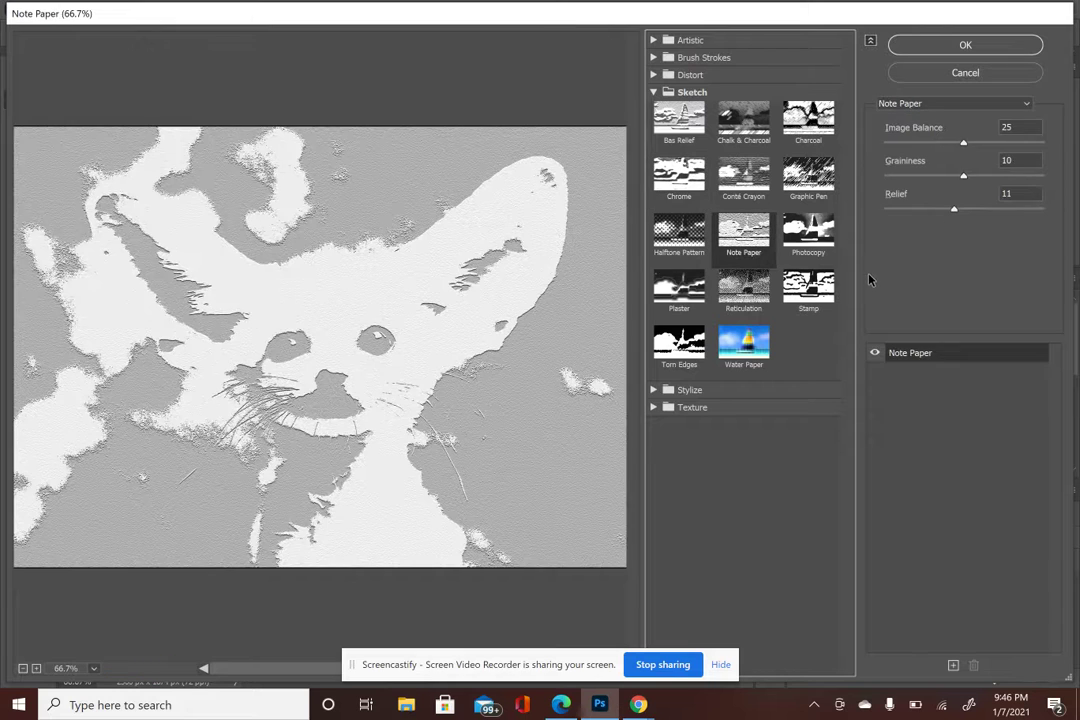
{"action": "left_click", "coordinate": [808, 232]}
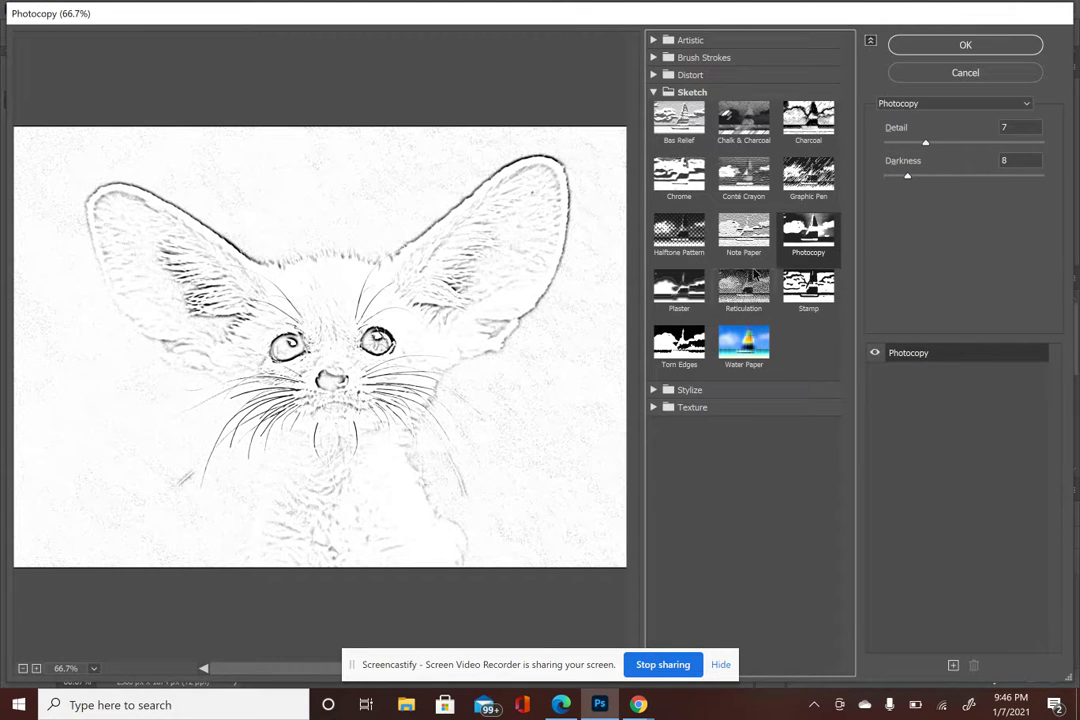
{"action": "left_click", "coordinate": [659, 91]}
- Return to the Artistic filters and preview Colored Pencil and Cutout again
{"action": "left_click", "coordinate": [653, 40]}
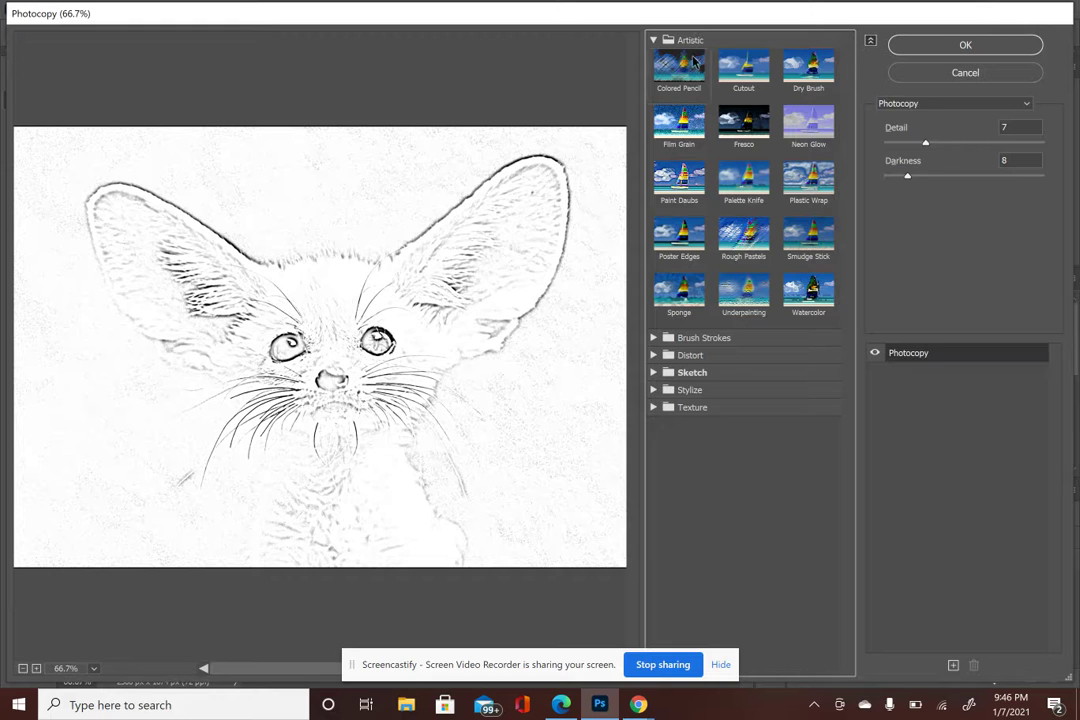
{"action": "left_click", "coordinate": [679, 68]}
{"action": "left_click", "coordinate": [743, 68]}
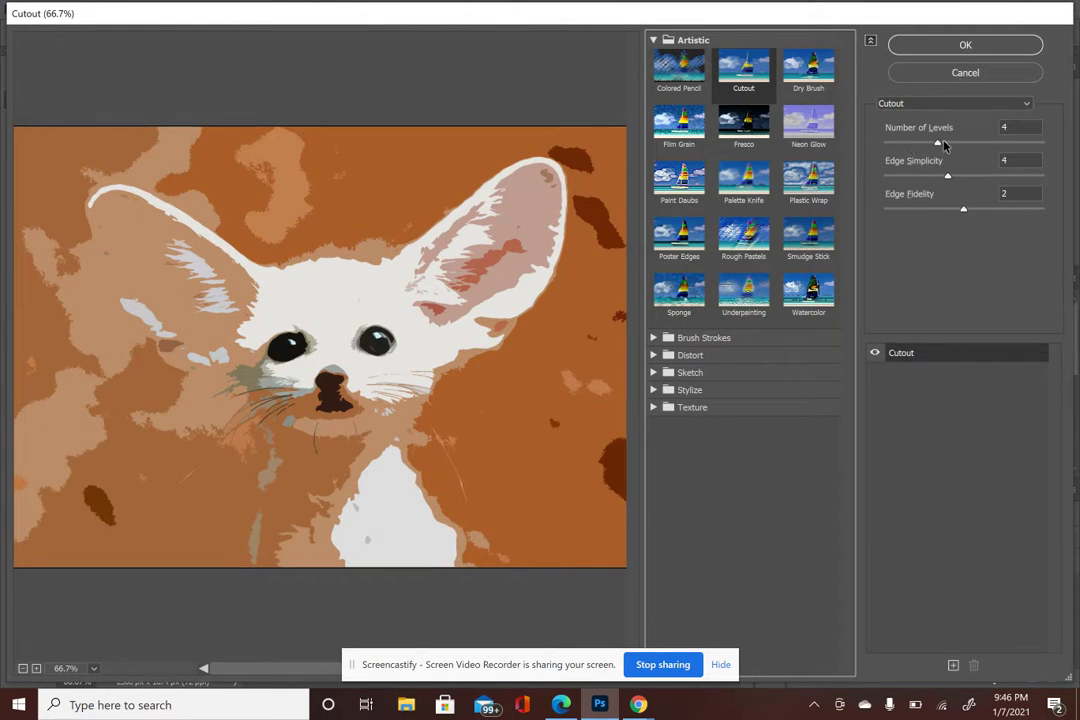
- Set Cutout to 4 levels, Edge Simplicity 2, Edge Fidelity 2 and apply it to Animal.jpg
{"action": "mouse_move", "coordinate": [938, 145]}
{"action": "left_mouse_down"}
{"action": "mouse_move", "coordinate": [923, 145]}
{"action": "mouse_move", "coordinate": [972, 147]}
{"action": "mouse_move", "coordinate": [945, 145]}
{"action": "left_mouse_up"}
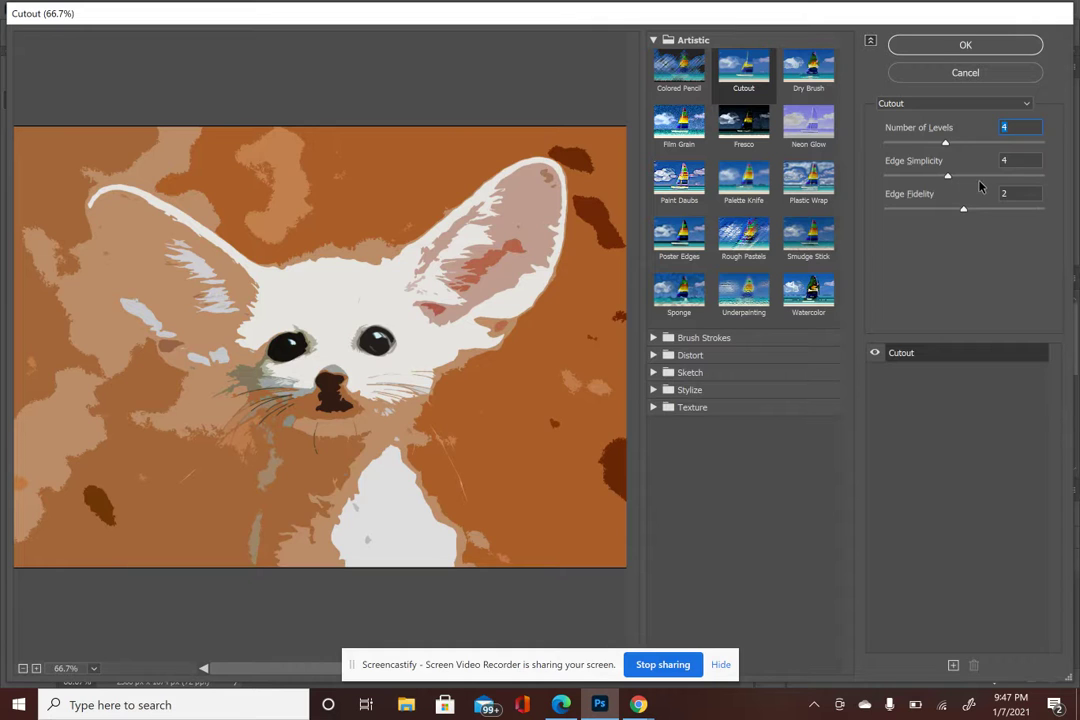
{"action": "mouse_move", "coordinate": [948, 178]}
{"action": "left_mouse_down"}
{"action": "mouse_move", "coordinate": [979, 177]}
{"action": "mouse_move", "coordinate": [928, 175]}
{"action": "left_mouse_up"}
{"action": "left_click_drag", "start_coordinate": [966, 211], "coordinate": [940, 221]}
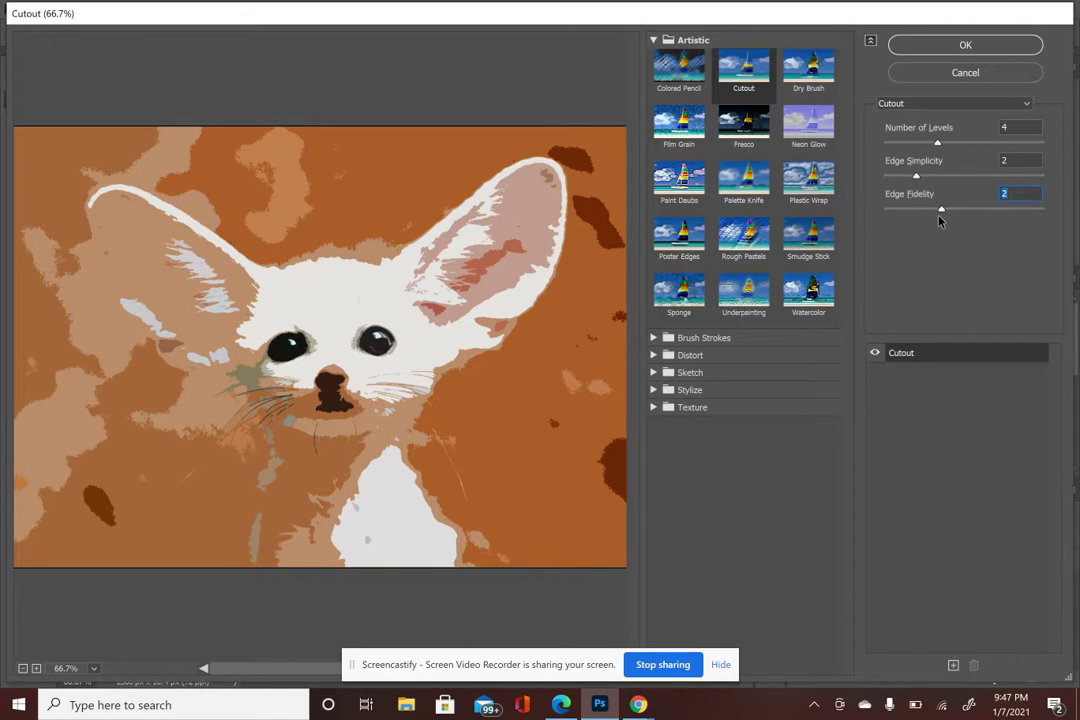
{"action": "left_click", "coordinate": [940, 46]}
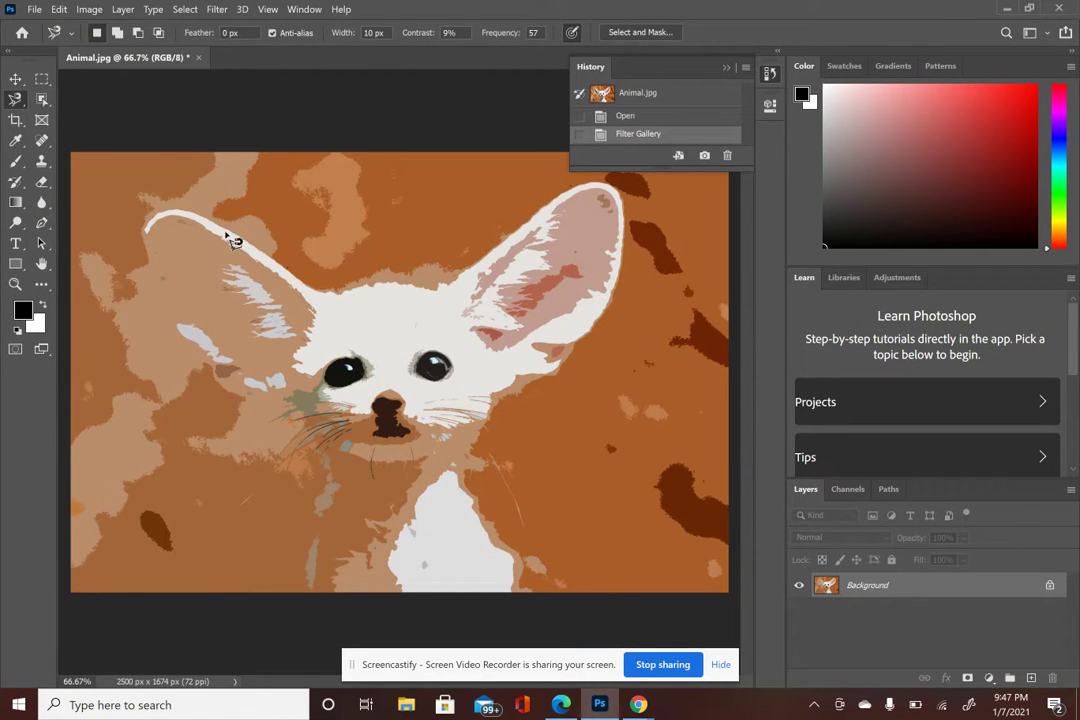
- Set the foreground colour to light blue #8697ff
{"action": "left_click", "coordinate": [22, 311]}
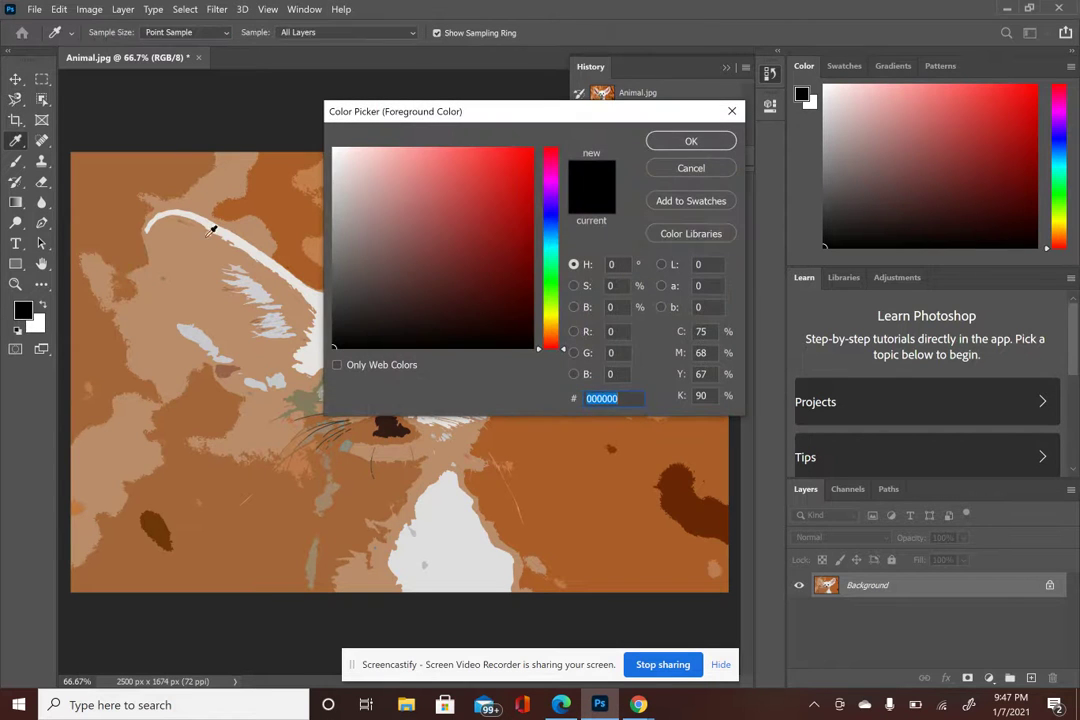
{"action": "left_click", "coordinate": [549, 221]}
{"action": "left_click_drag", "start_coordinate": [452, 195], "coordinate": [408, 118]}
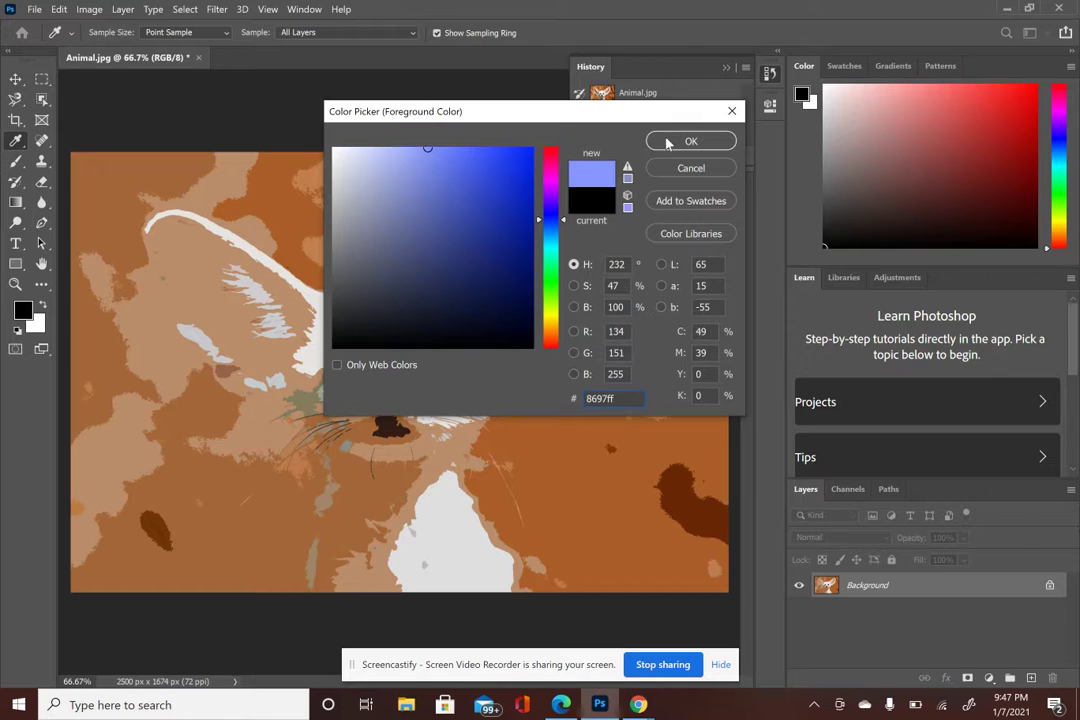
{"action": "left_click", "coordinate": [691, 141]}
- Set the background colour to light pink #ffbbfb
{"action": "left_click", "coordinate": [35, 322]}
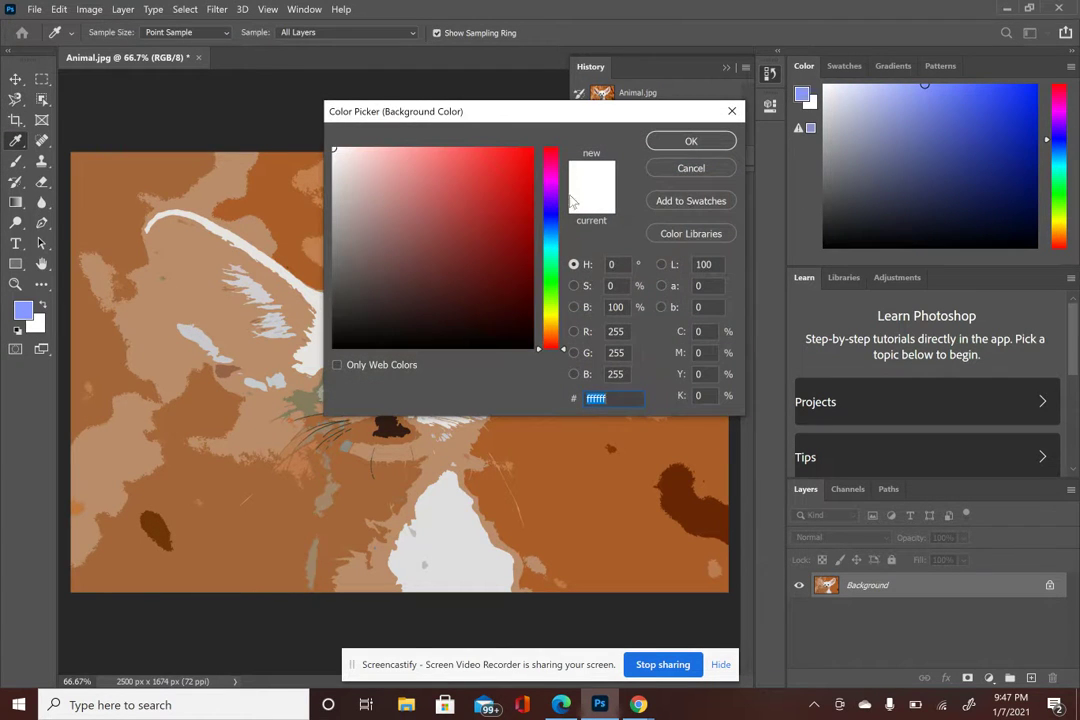
{"action": "left_click", "coordinate": [547, 179]}
{"action": "left_click_drag", "start_coordinate": [370, 158], "coordinate": [386, 134]}
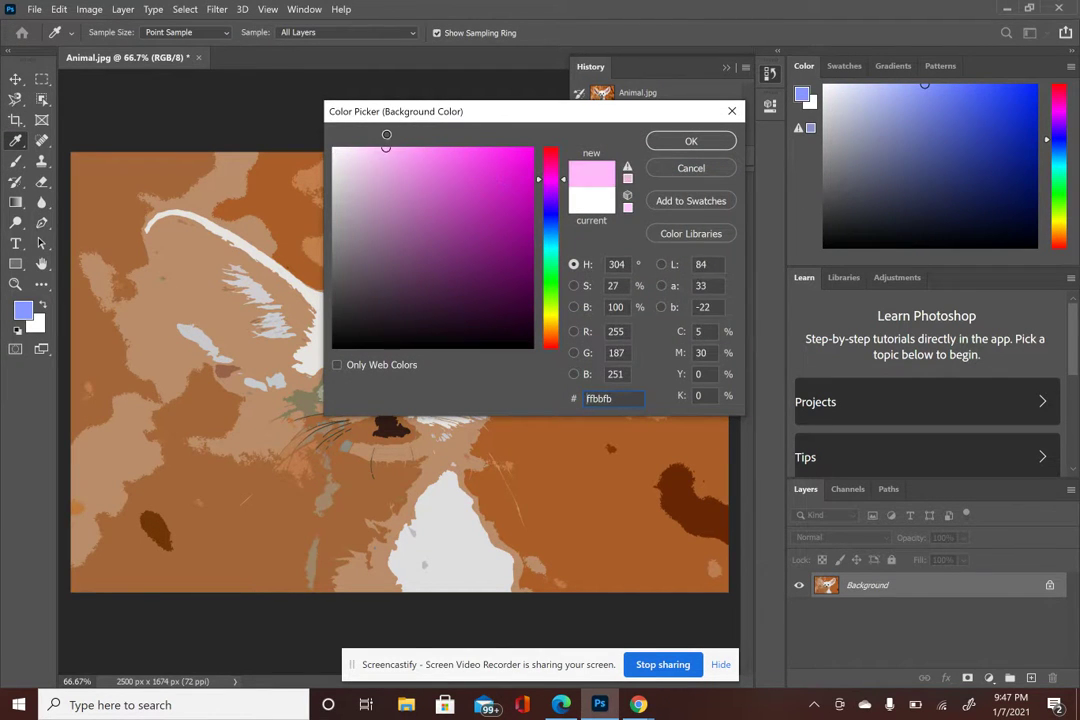
{"action": "left_click", "coordinate": [672, 143]}
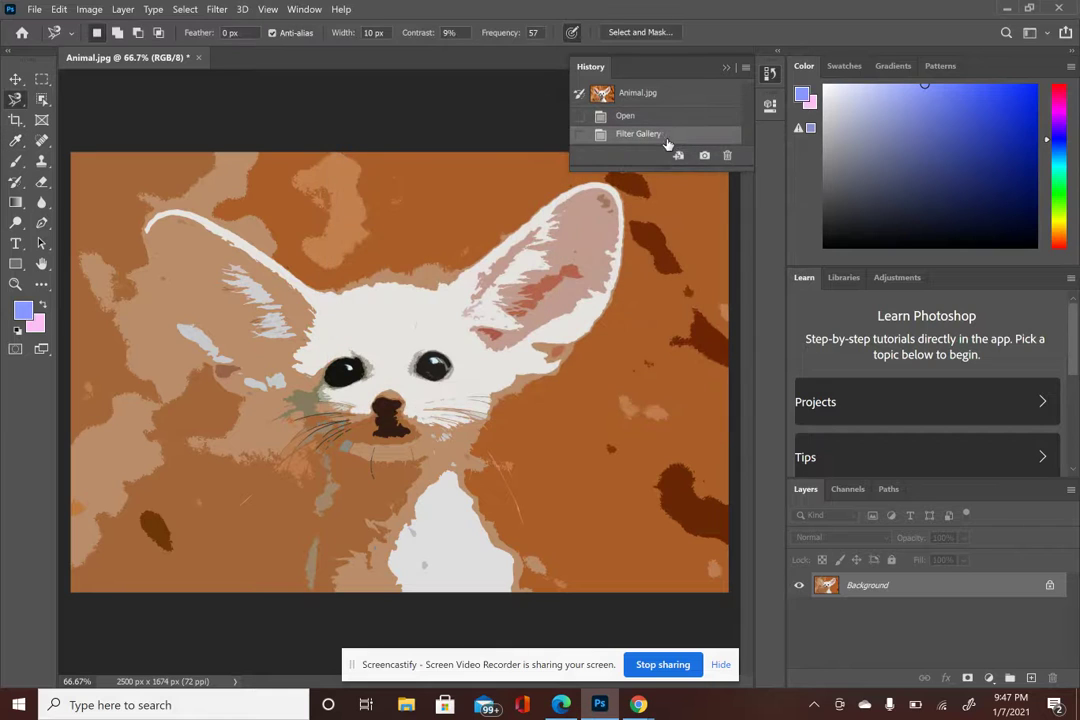
- Reopen the Filter Gallery with the whole fox image shown in the preview
{"action": "left_click", "coordinate": [214, 11]}
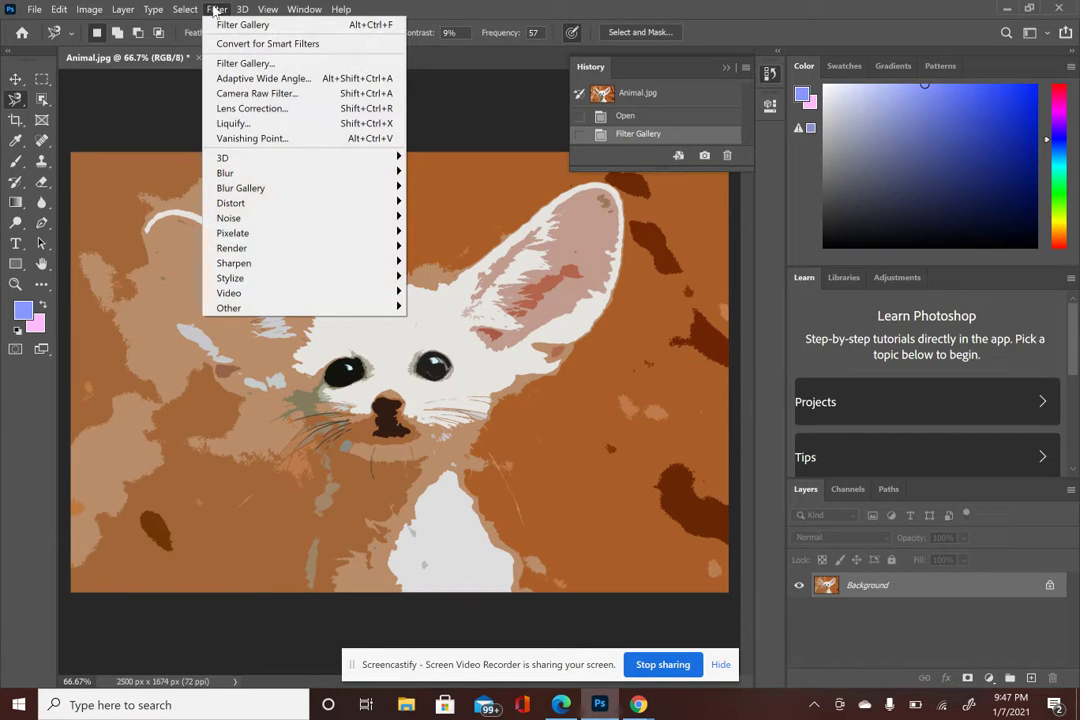
{"action": "left_click", "coordinate": [306, 64]}
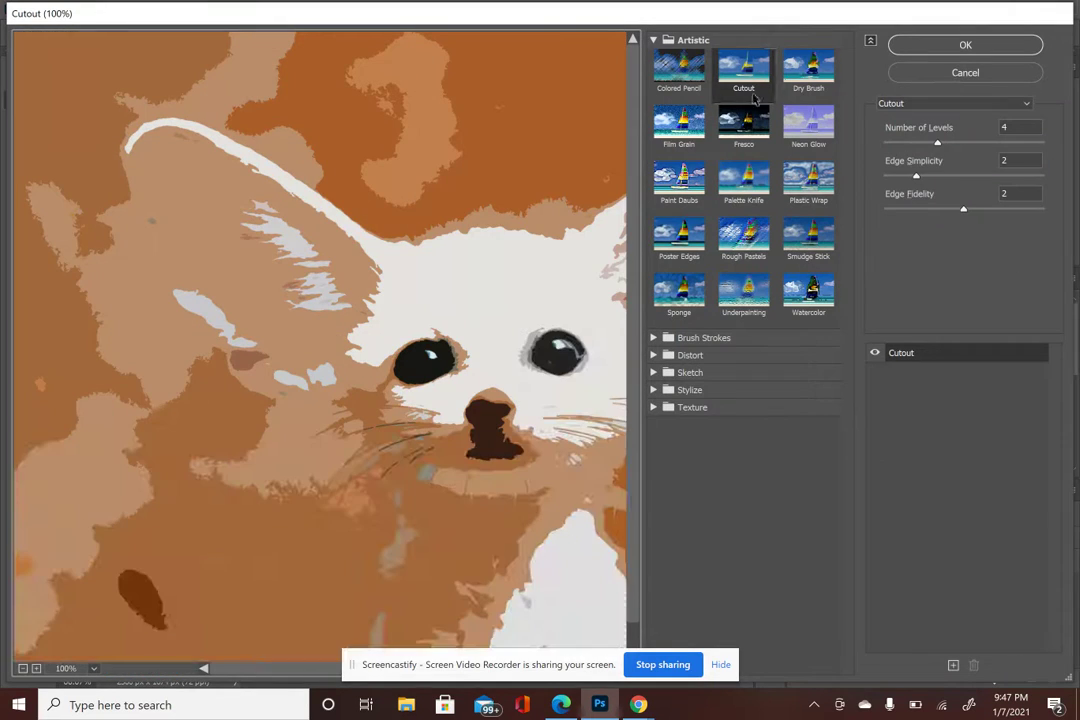
{"action": "left_click", "coordinate": [30, 572], "text": "alt"}
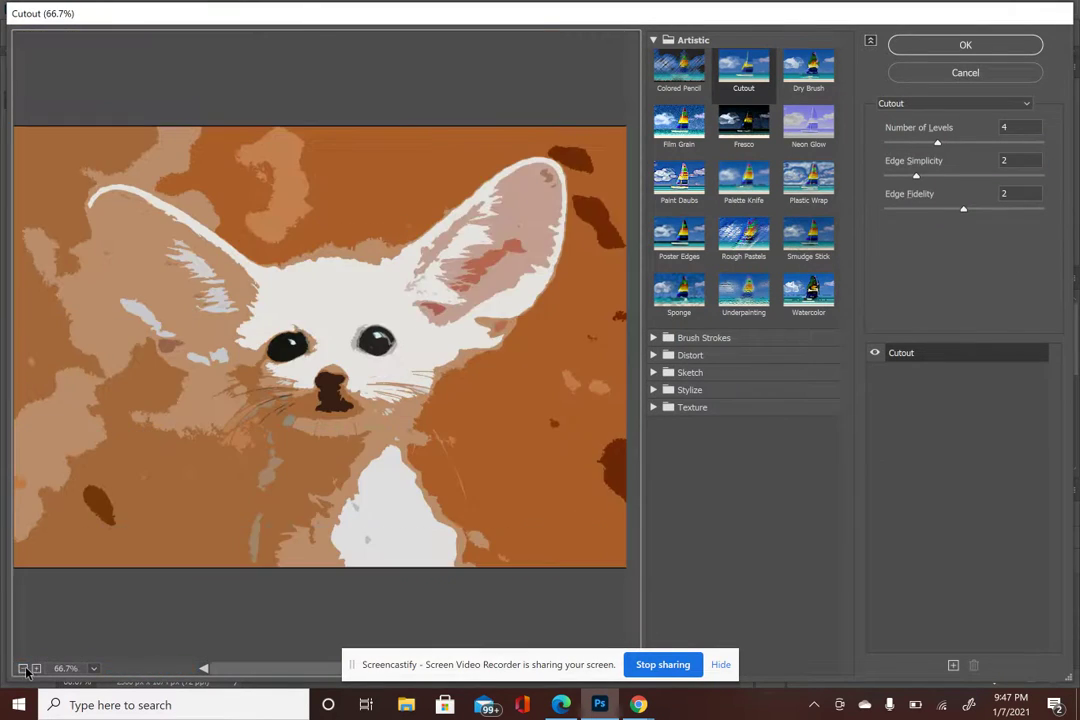
- Preview Sketch filters Bas Relief, Chalk & Charcoal, Charcoal, Chrome, Conté Crayon, Graphic Pen, Halftone Pattern
{"action": "left_click", "coordinate": [653, 41]}
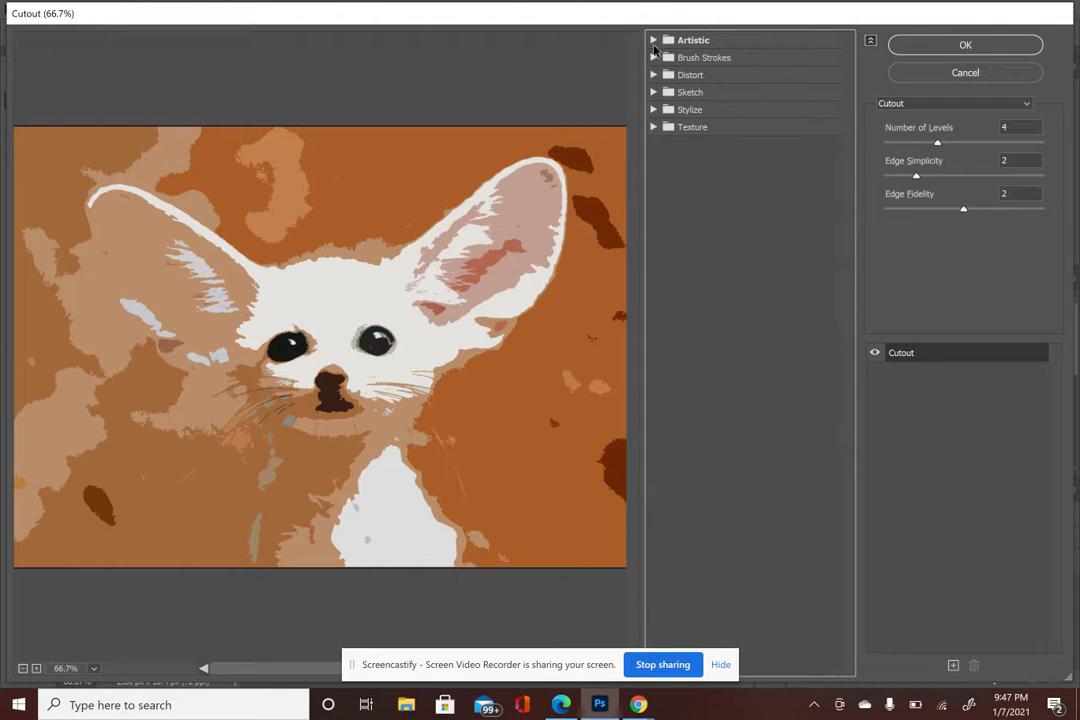
{"action": "left_click", "coordinate": [653, 92]}
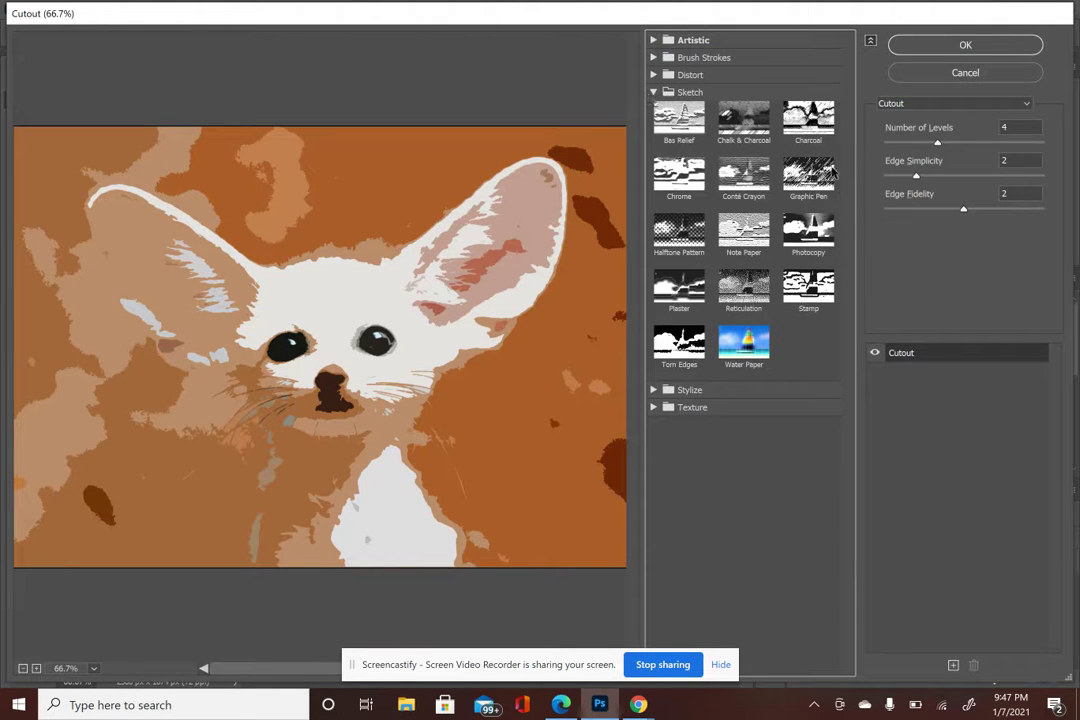
{"action": "left_click", "coordinate": [672, 138]}
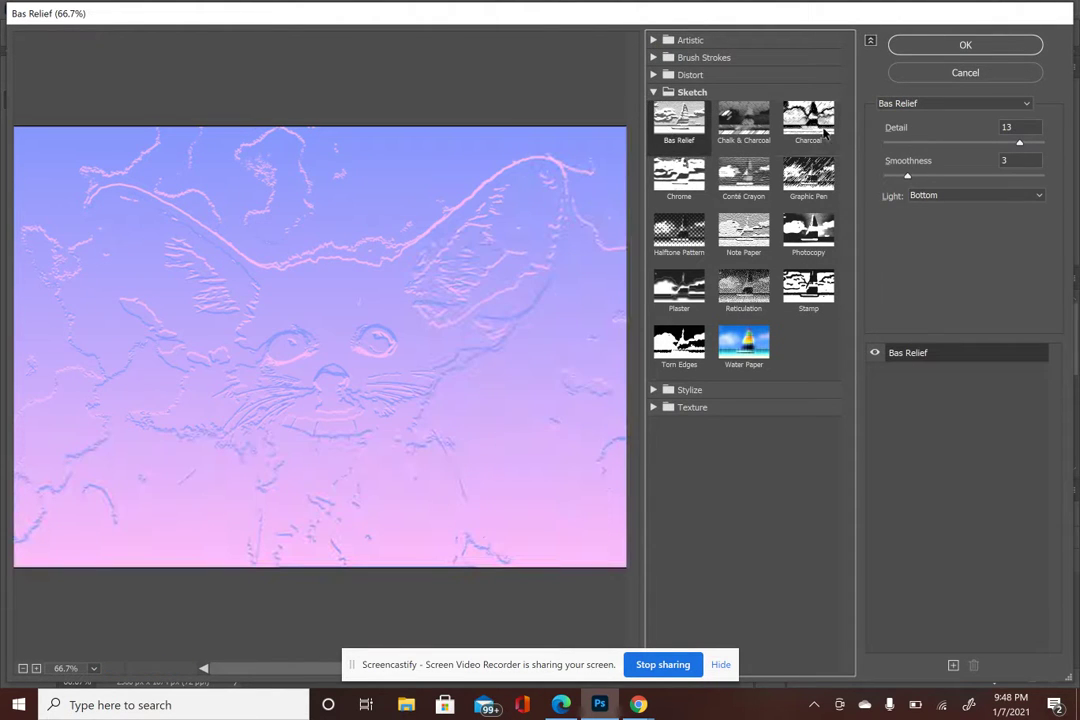
{"action": "left_click", "coordinate": [744, 120]}
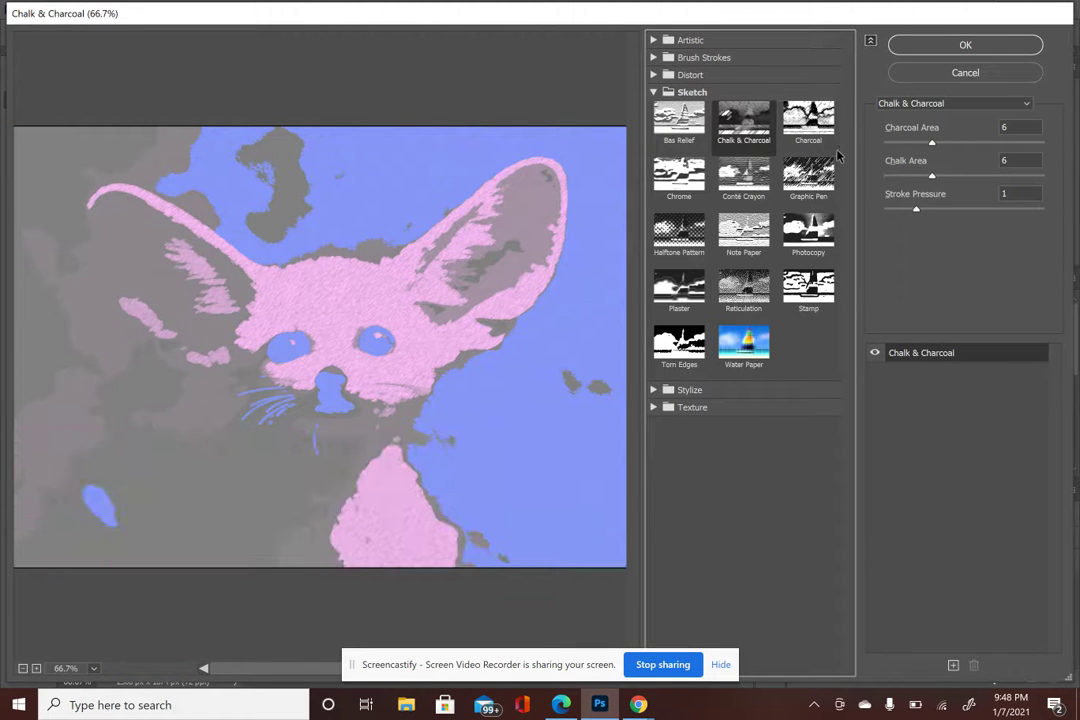
{"action": "left_click", "coordinate": [806, 128]}
{"action": "left_click", "coordinate": [679, 175]}
{"action": "left_click", "coordinate": [735, 185]}
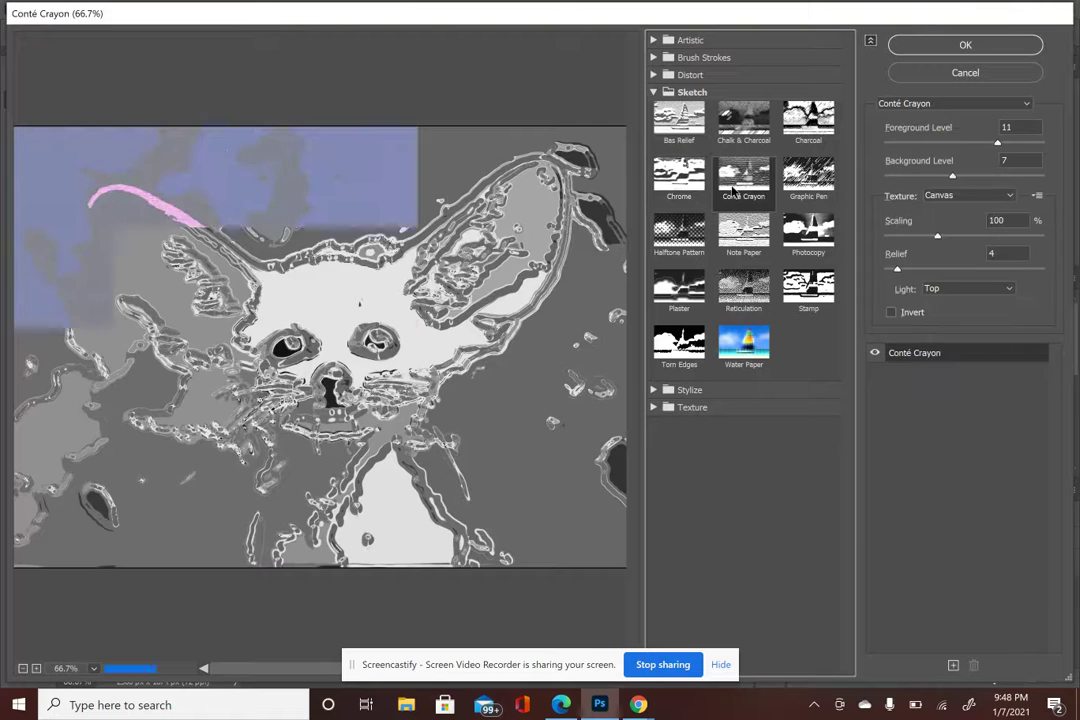
{"action": "left_click", "coordinate": [828, 187]}
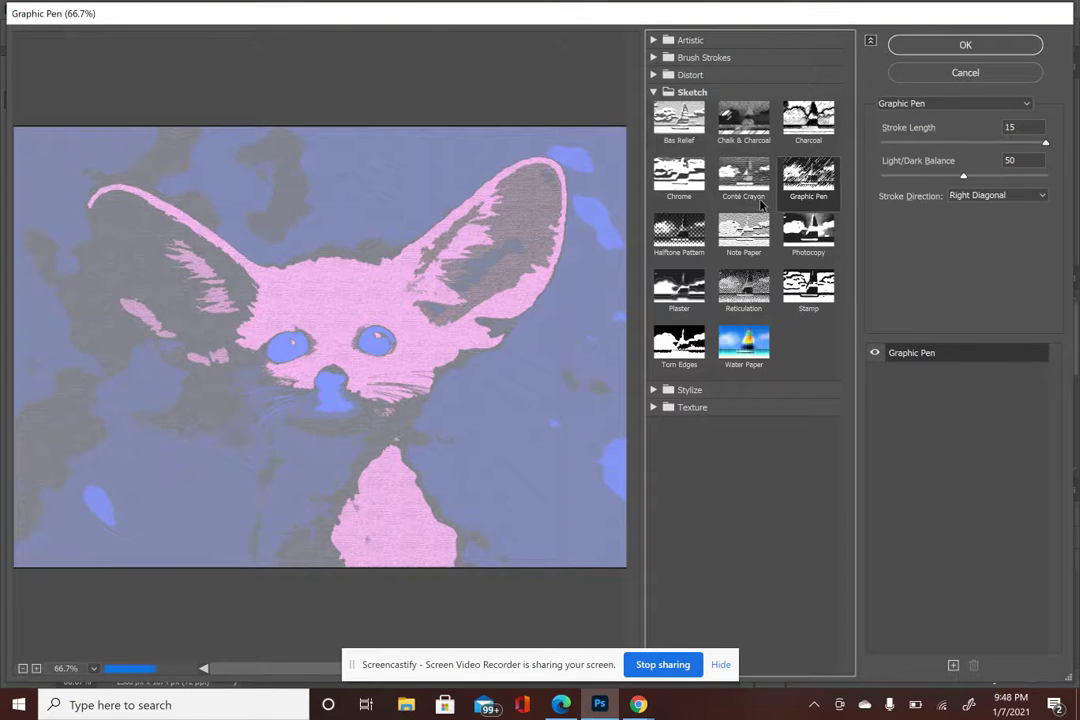
{"action": "left_click", "coordinate": [684, 254]}
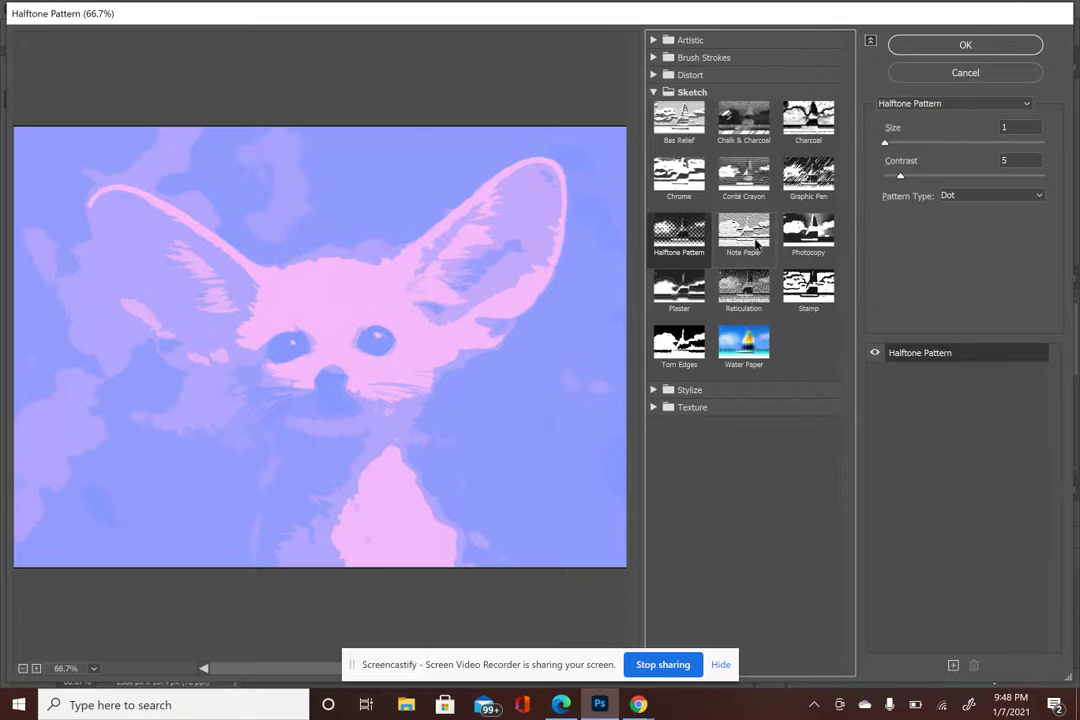
- Preview Note Paper, Photocopy, Plaster, Reticulation, Stamp, Torn Edges, Water Paper, then reselect Graphic Pen
{"action": "left_click", "coordinate": [745, 236]}
{"action": "left_click", "coordinate": [808, 234]}
{"action": "left_click", "coordinate": [684, 287]}
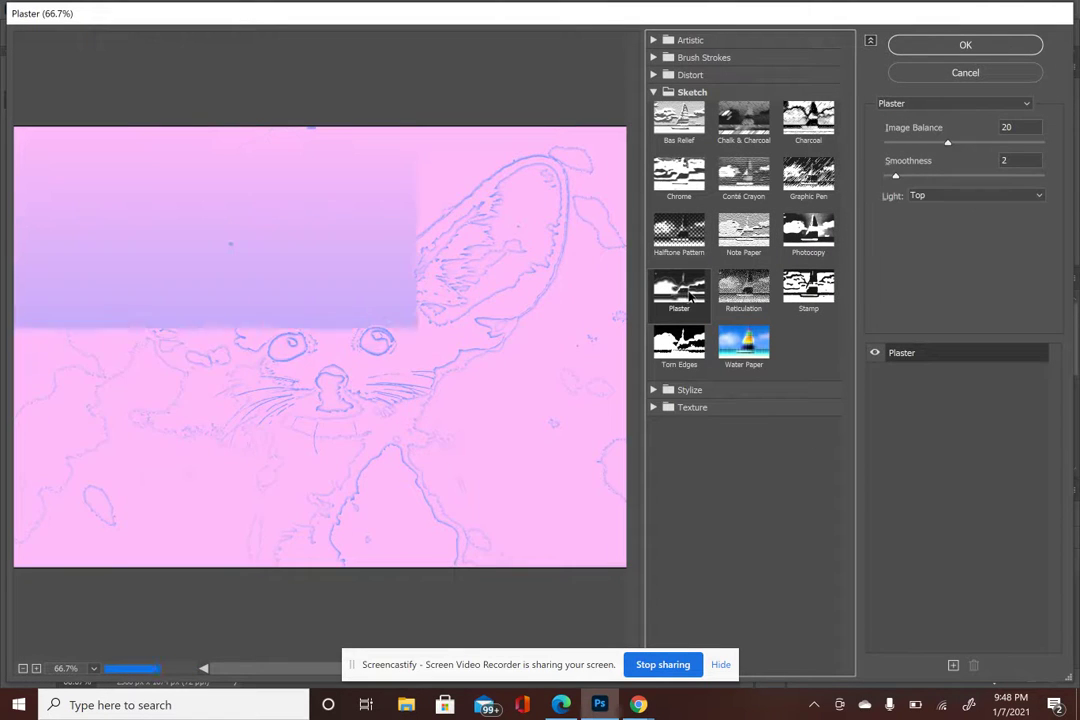
{"action": "left_click", "coordinate": [743, 288]}
{"action": "left_click", "coordinate": [822, 288]}
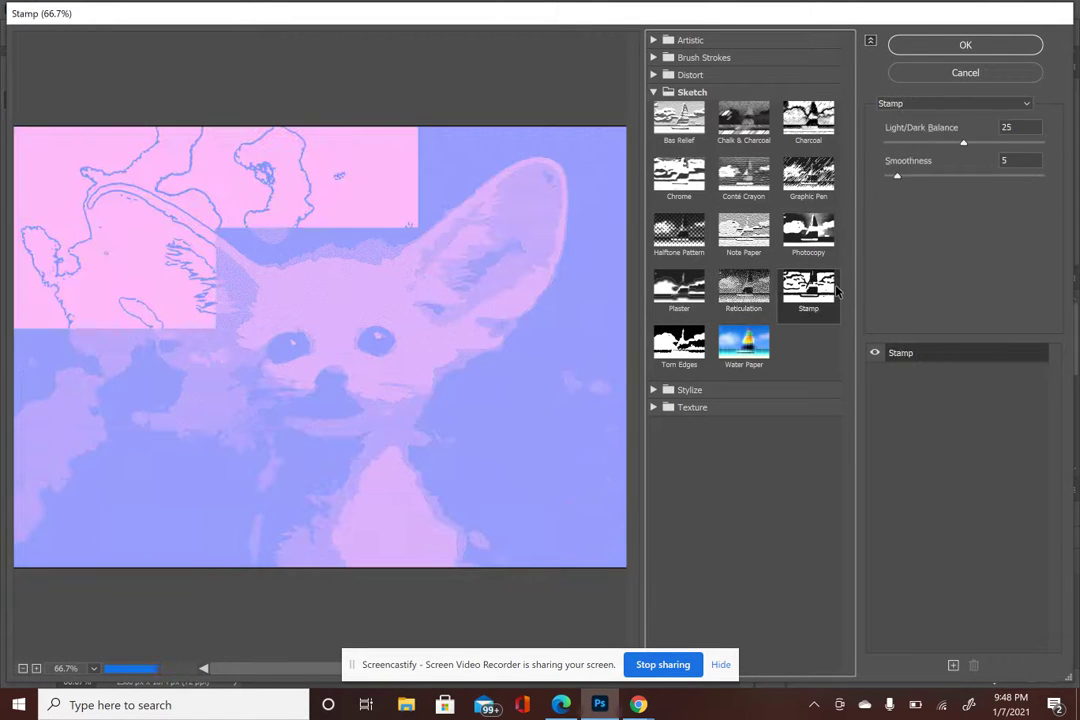
{"action": "left_click", "coordinate": [679, 343]}
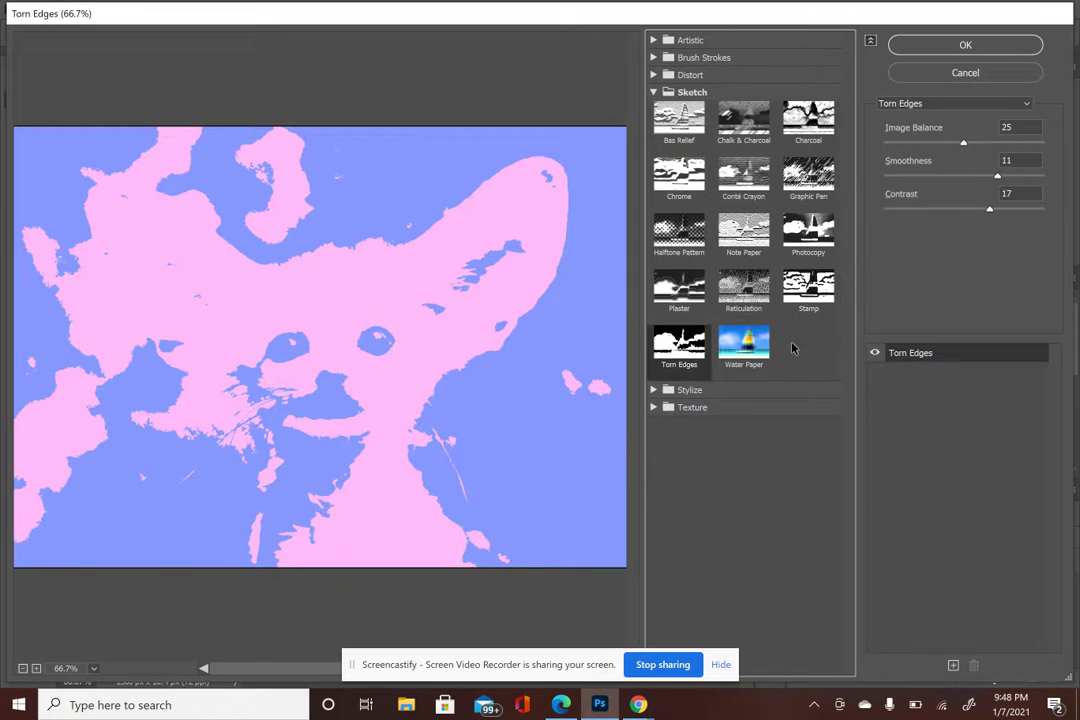
{"action": "left_click", "coordinate": [743, 343]}
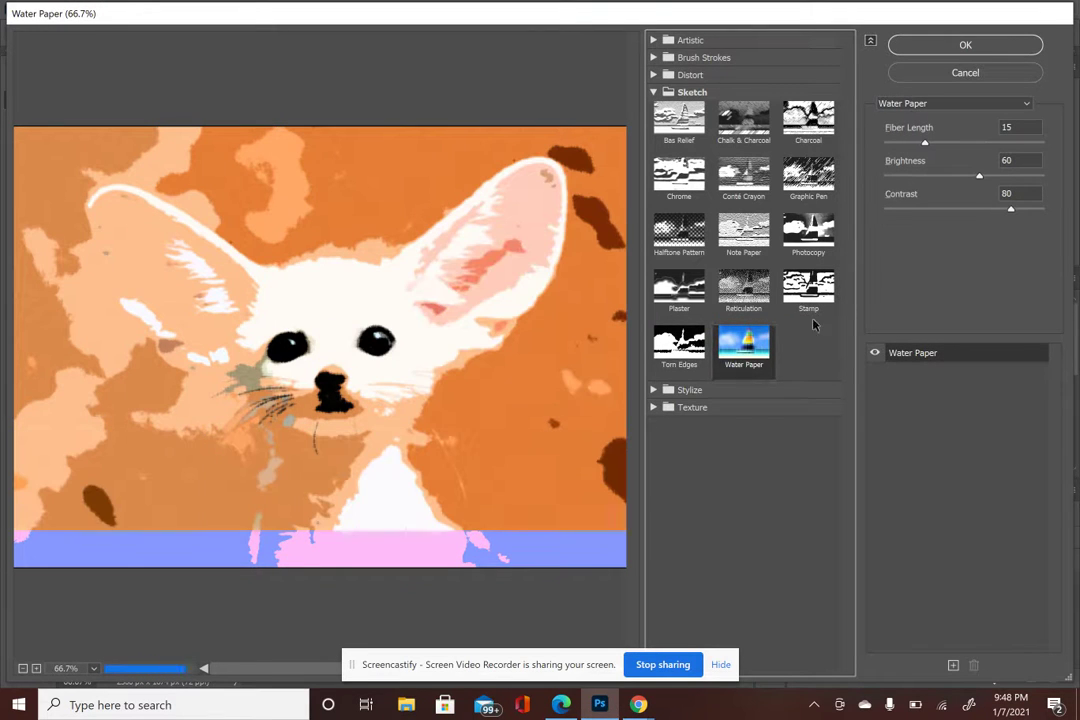
{"action": "left_click", "coordinate": [806, 230]}
{"action": "left_click", "coordinate": [791, 184]}
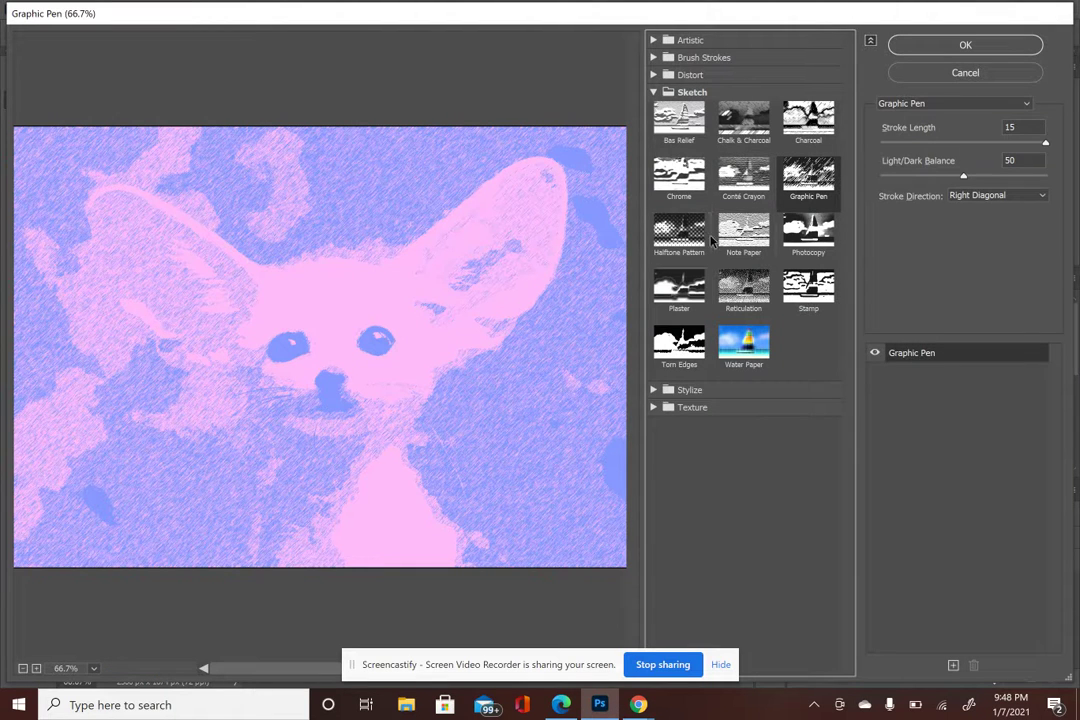
- Apply Graphic Pen to the fox with Stroke Length 5 and Light/Dark Balance 92
{"action": "left_click_drag", "start_coordinate": [1045, 147], "coordinate": [1012, 149]}
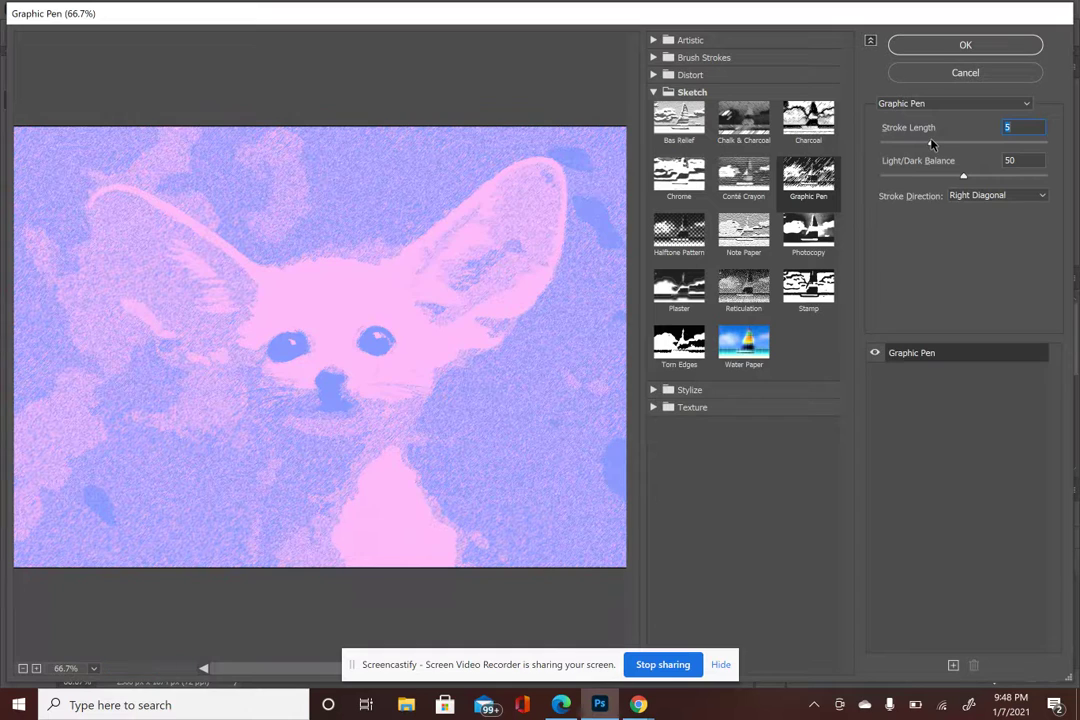
{"action": "left_click_drag", "start_coordinate": [965, 179], "coordinate": [1022, 177]}
{"action": "left_click", "coordinate": [962, 47]}
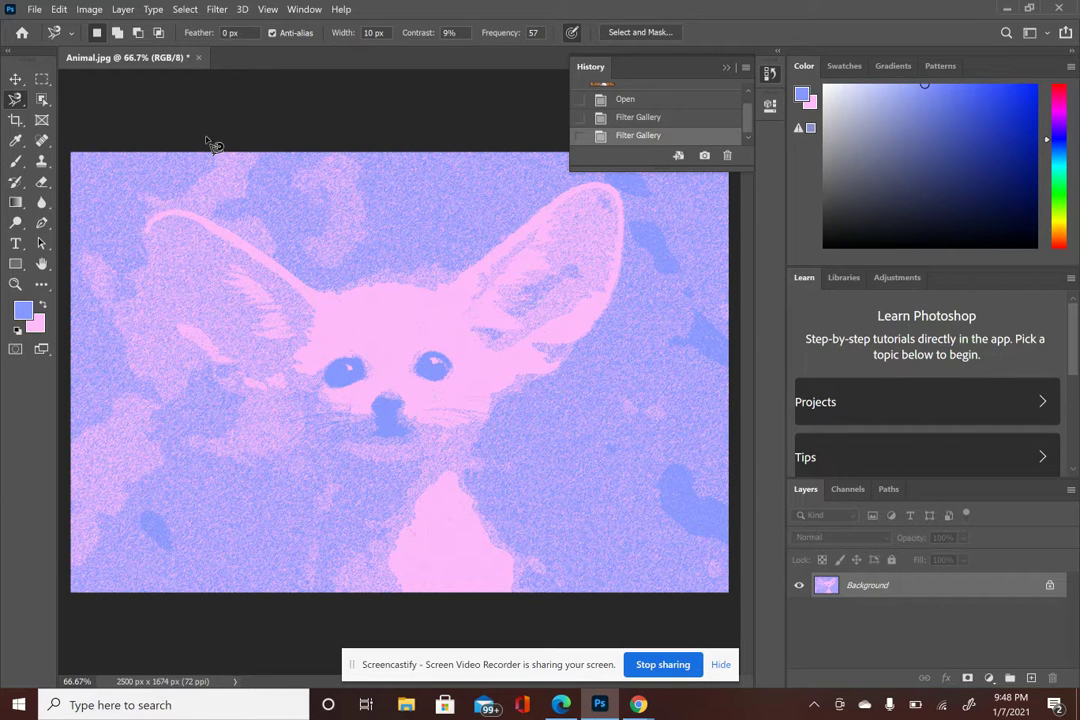
- Open Dancer.jpg from the jpg plain folder as a second document tab
{"action": "left_click", "coordinate": [33, 10]}
{"action": "left_click", "coordinate": [33, 10]}
{"action": "left_click", "coordinate": [59, 9]}
{"action": "mouse_move", "coordinate": [30, 12]}
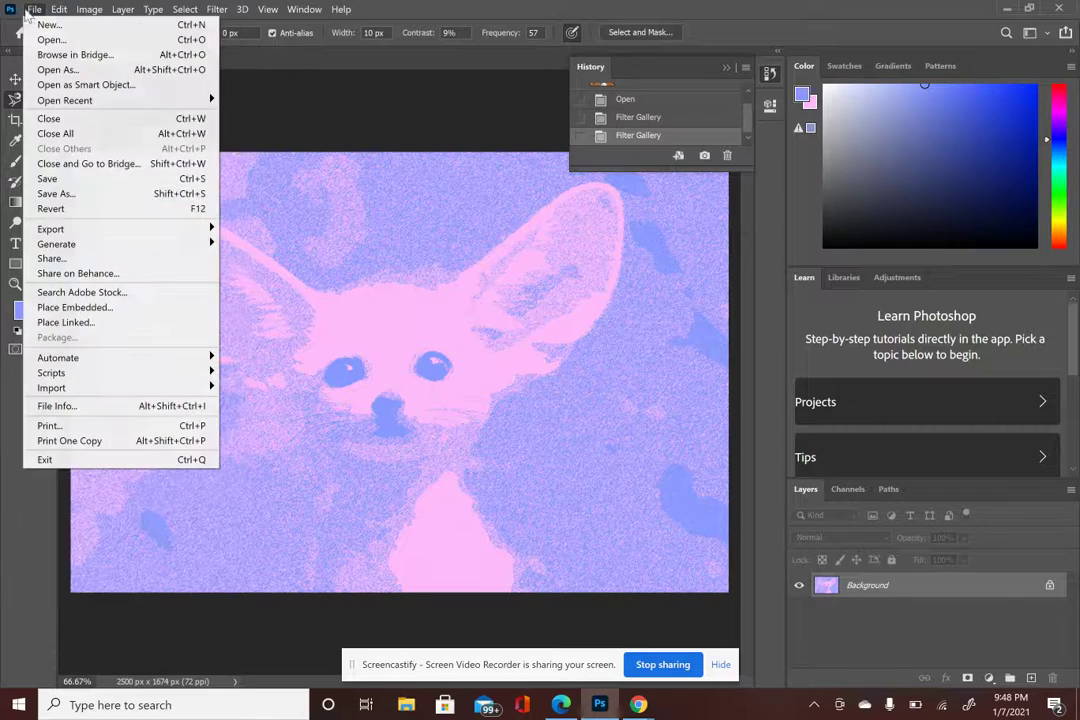
{"action": "left_click", "coordinate": [42, 44]}
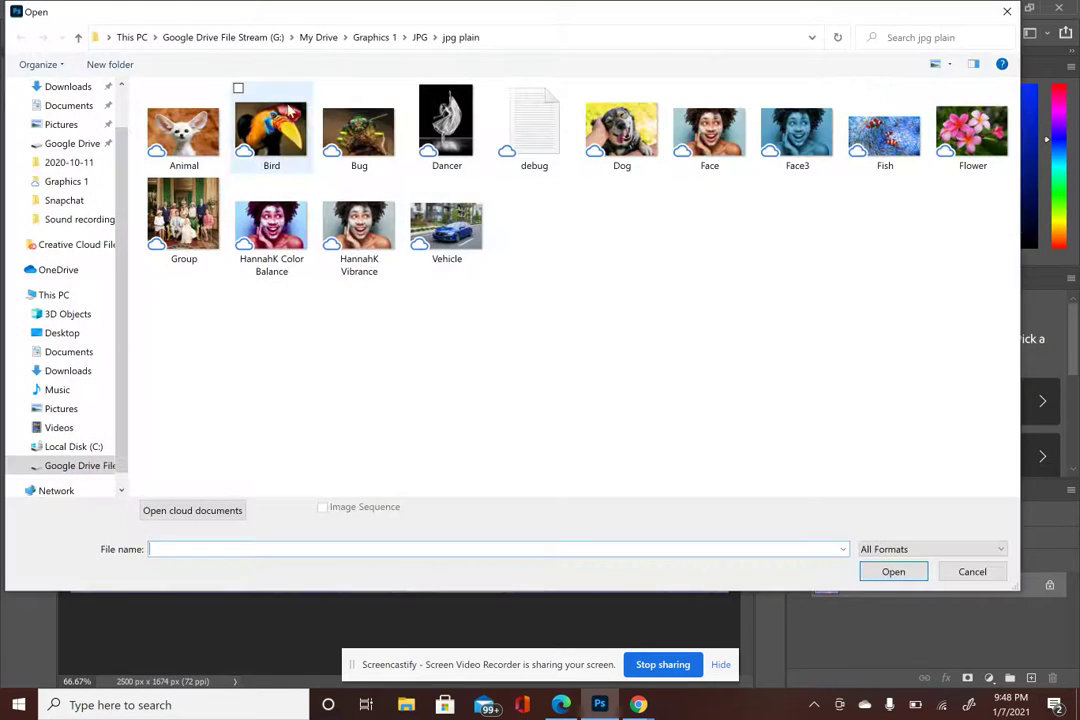
{"action": "left_click", "coordinate": [359, 128]}
{"action": "left_click", "coordinate": [452, 148]}
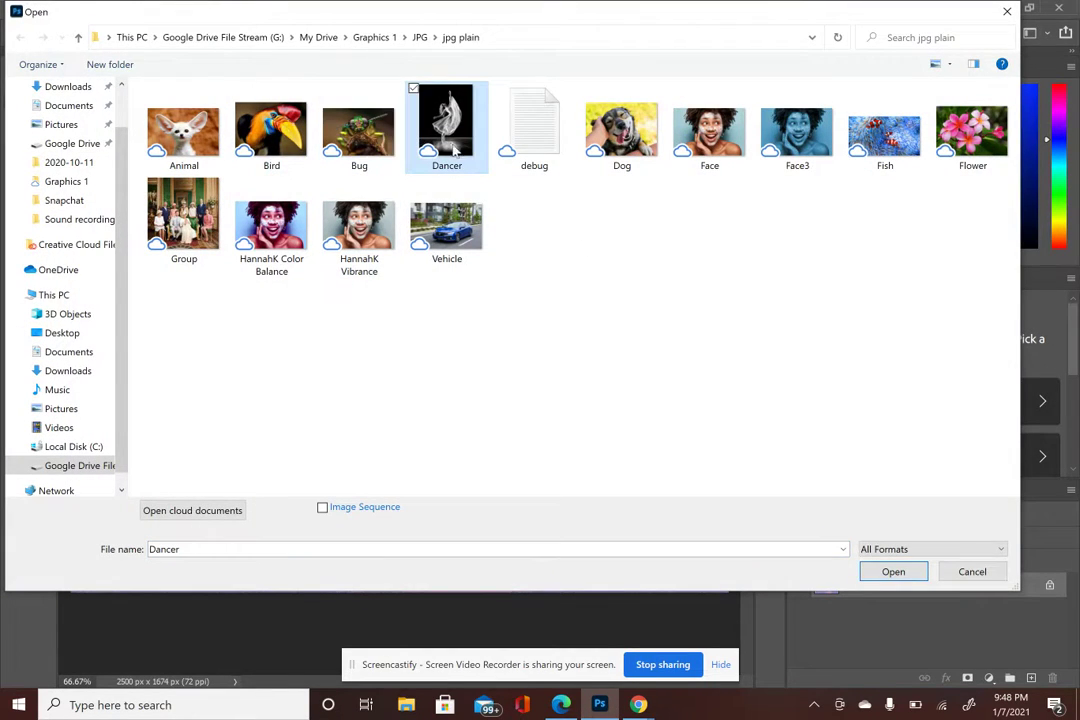
{"action": "left_click", "coordinate": [893, 572]}
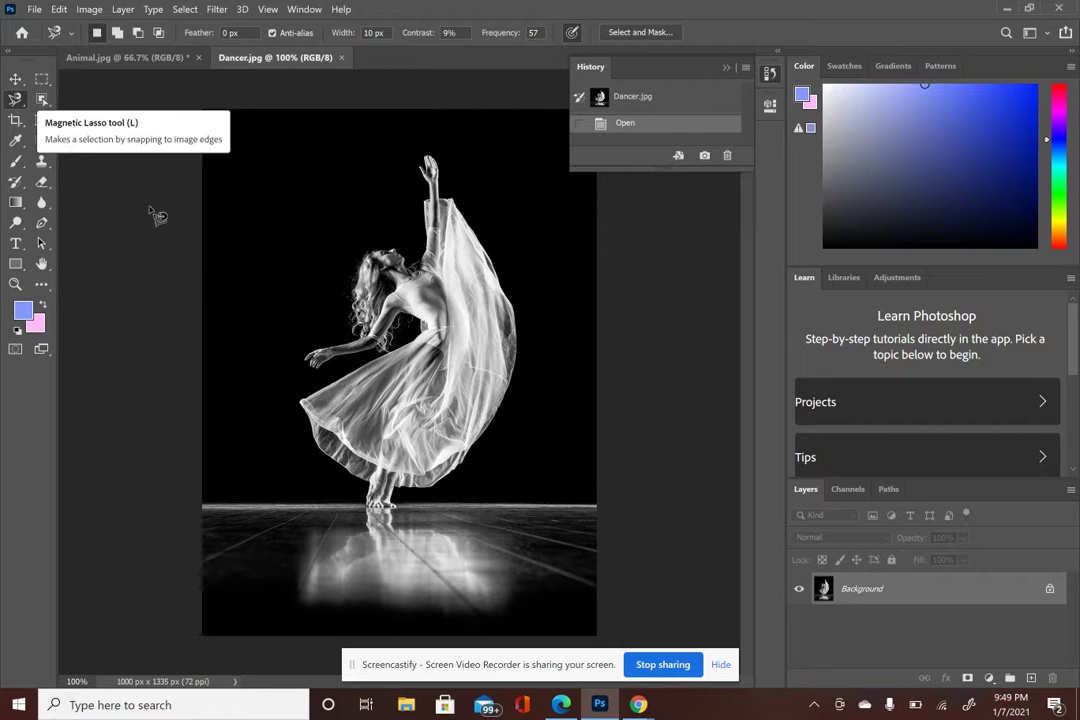
- Select the black backdrop with the Magic Wand, extend it with Similar, then deselect and reselect it
{"action": "left_click", "coordinate": [41, 99]}
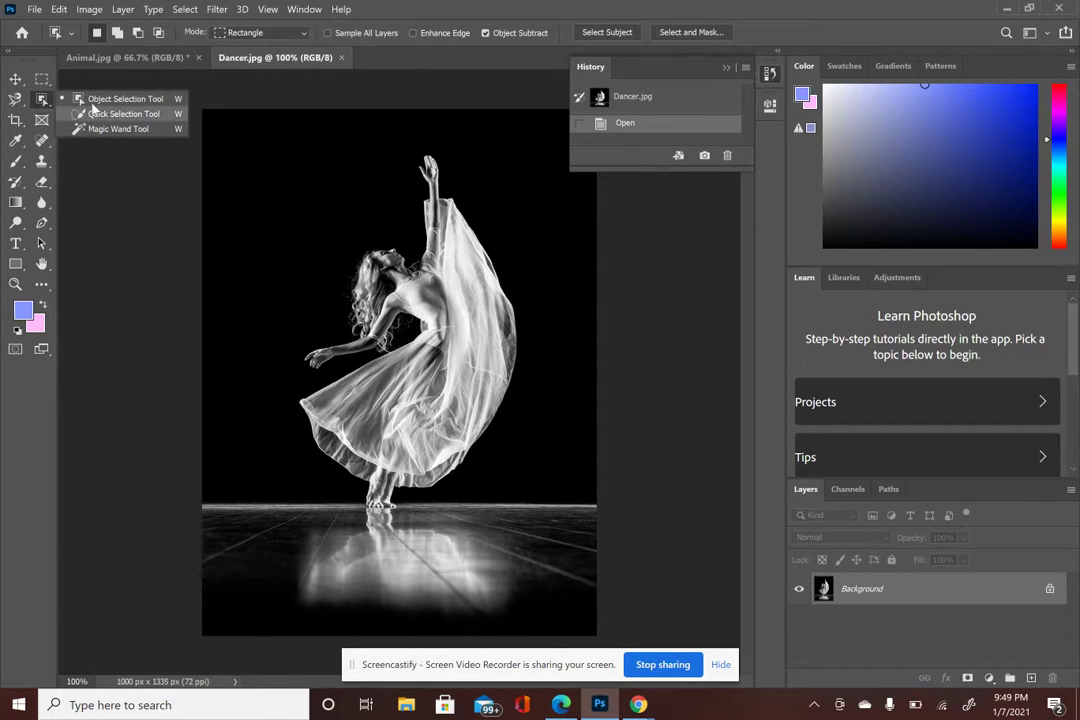
{"action": "left_click", "coordinate": [110, 129]}
{"action": "left_click", "coordinate": [284, 276]}
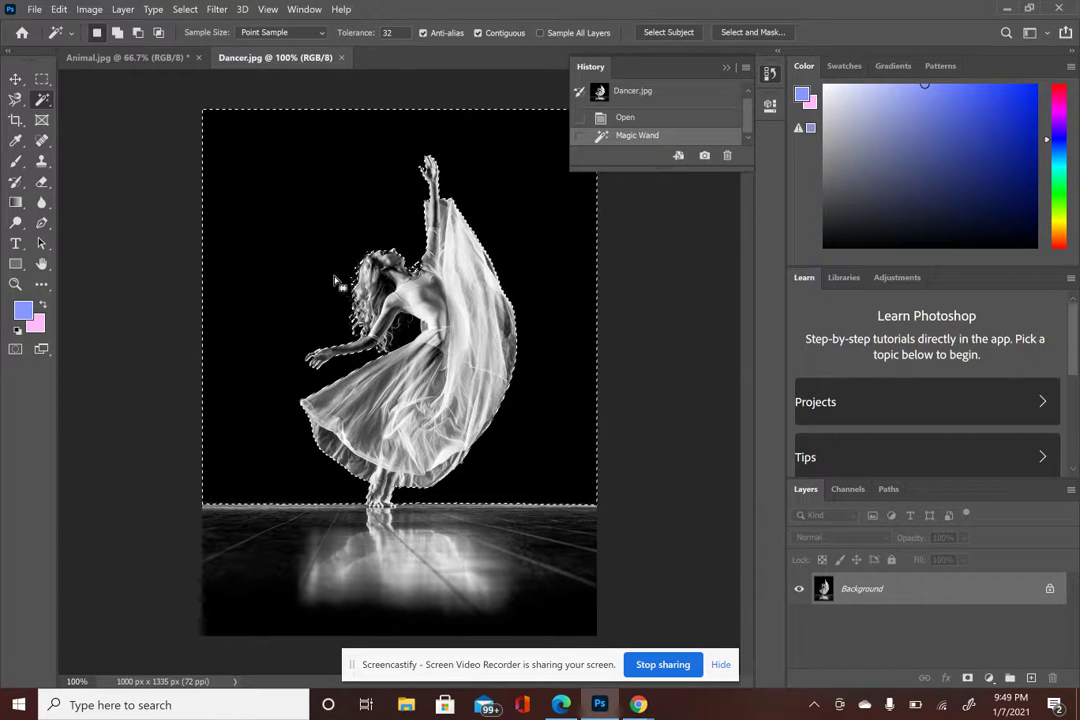
{"action": "right_click", "coordinate": [303, 254]}
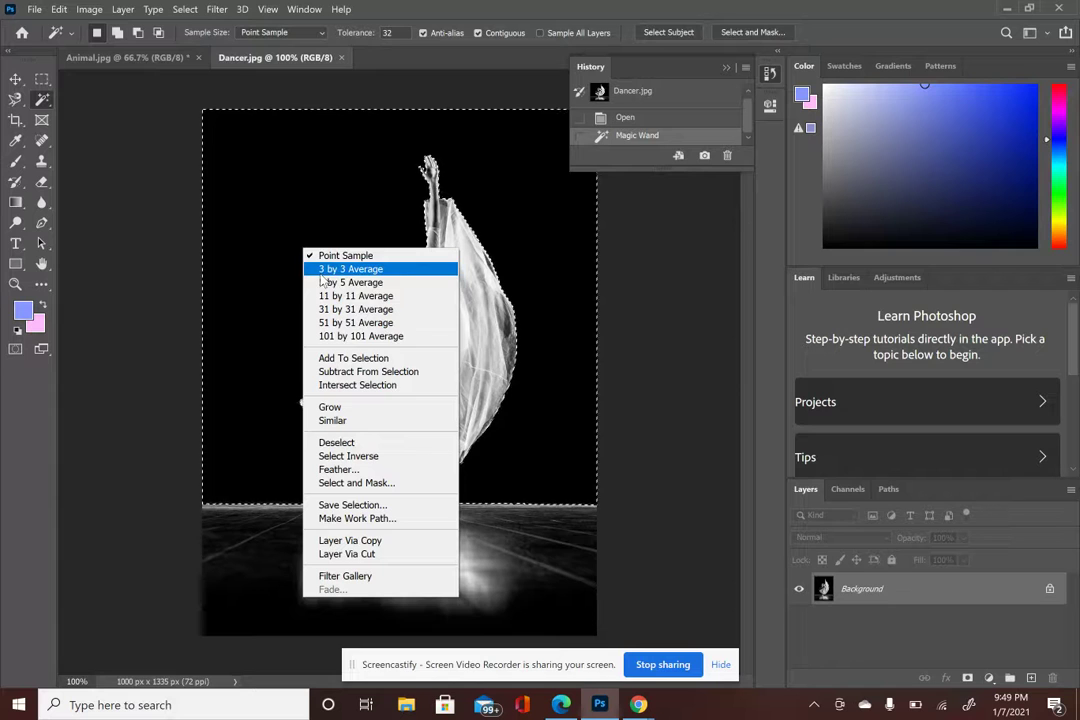
{"action": "left_click", "coordinate": [355, 421]}
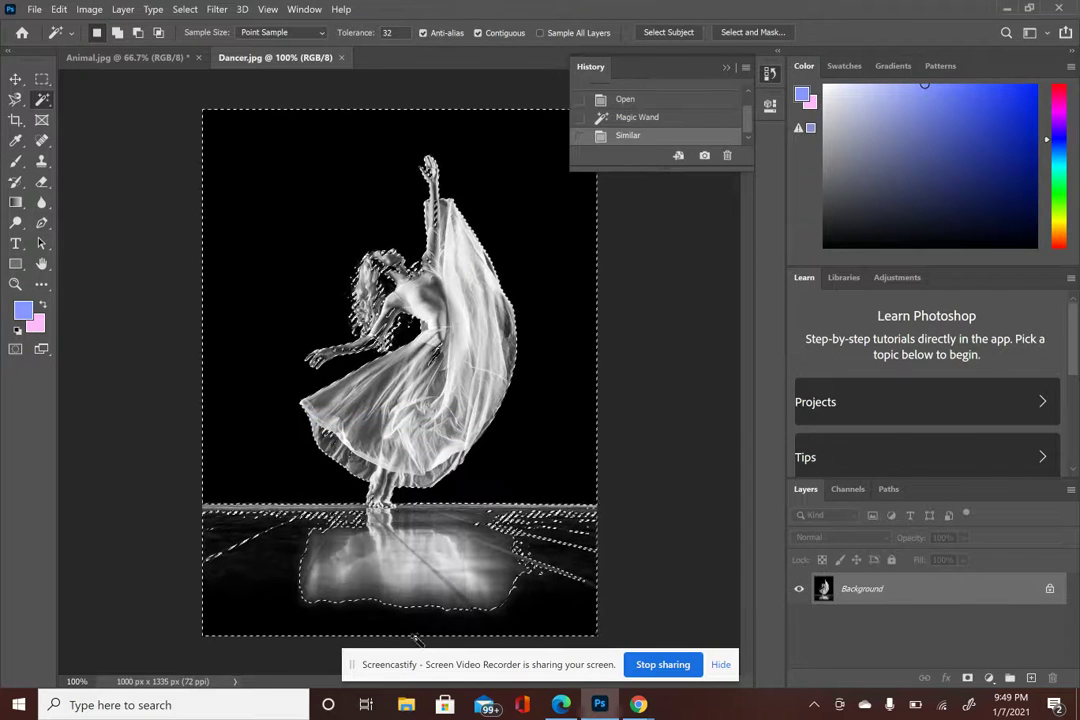
{"action": "right_click", "coordinate": [253, 430]}
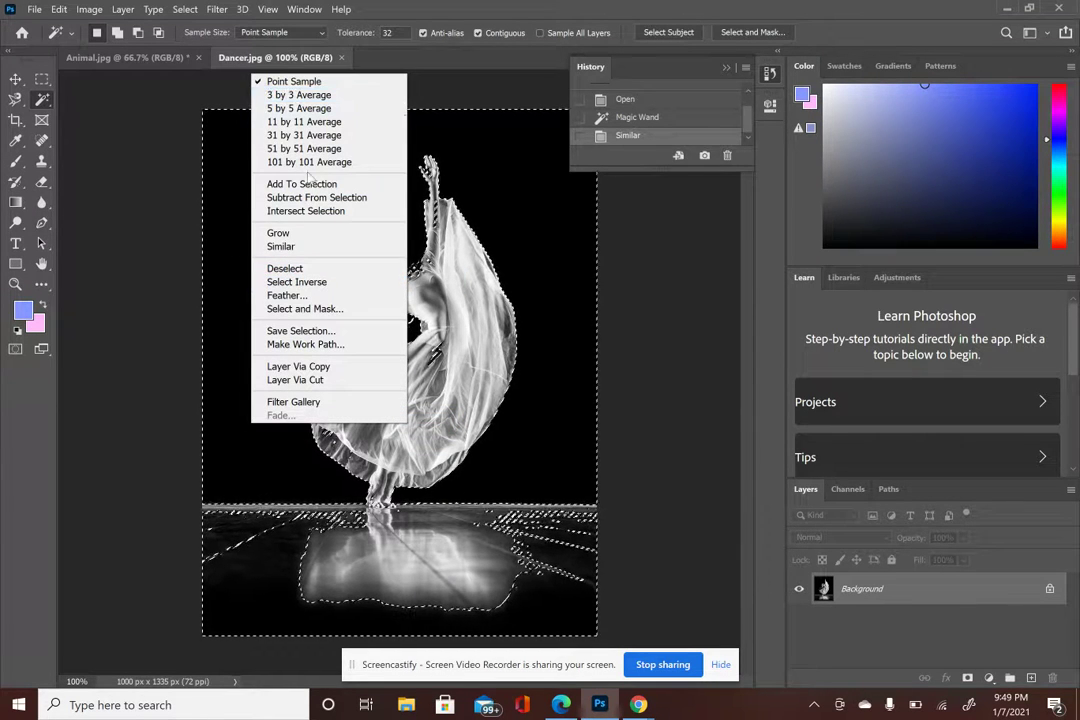
{"action": "left_click", "coordinate": [285, 268]}
{"action": "left_click", "coordinate": [297, 215]}
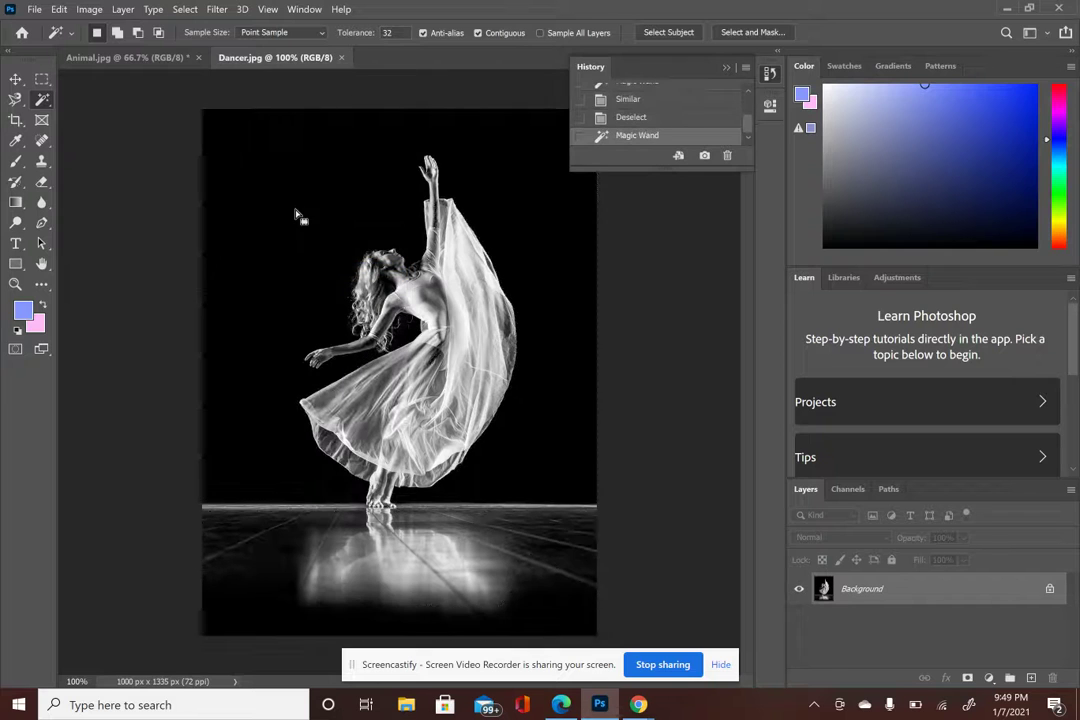
- Refine the selection edge along the dancer's back and arm with the Quick Selection Tool
{"action": "right_click", "coordinate": [42, 99]}
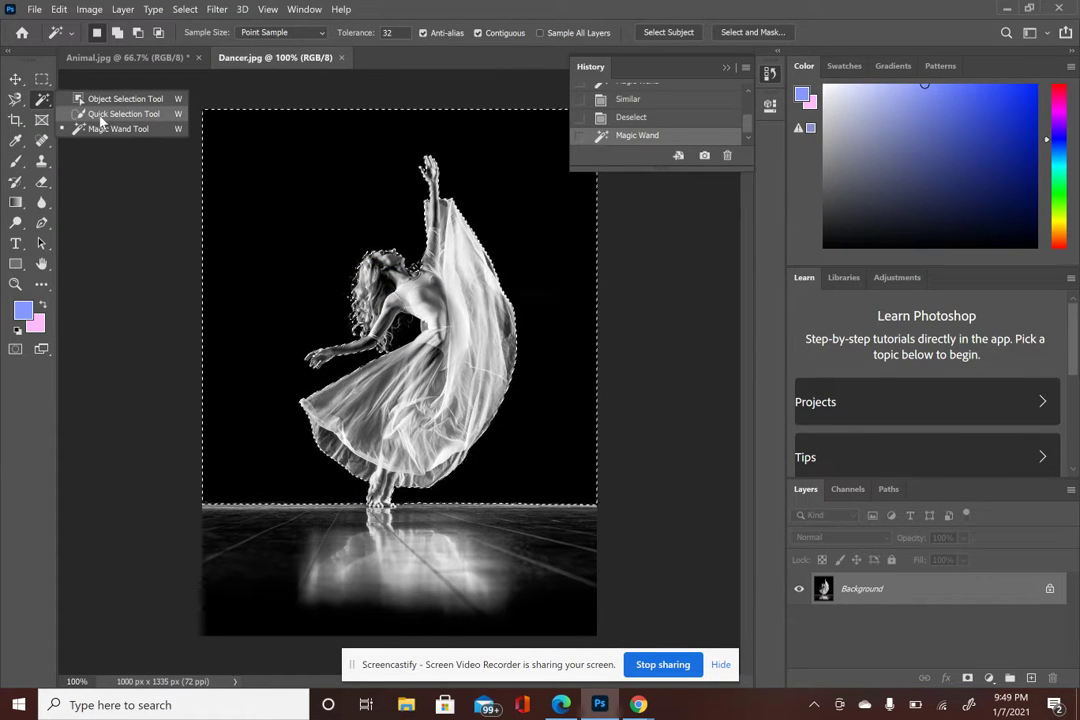
{"action": "left_click", "coordinate": [14, 102]}
{"action": "left_click", "coordinate": [38, 104]}
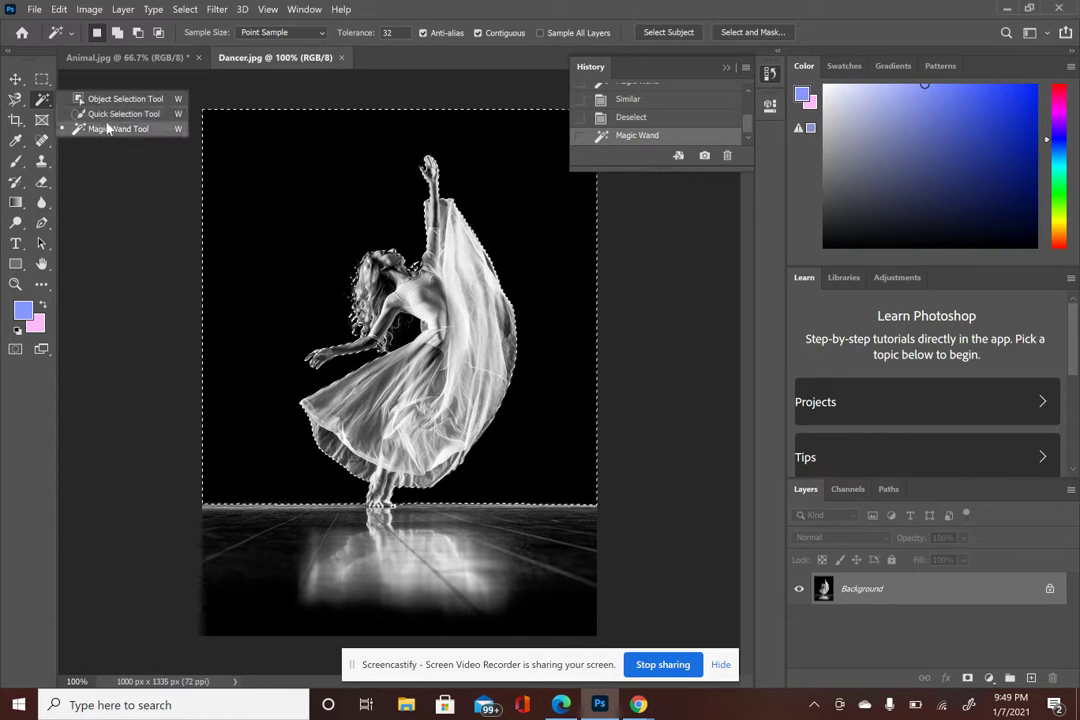
{"action": "left_click", "coordinate": [95, 113]}
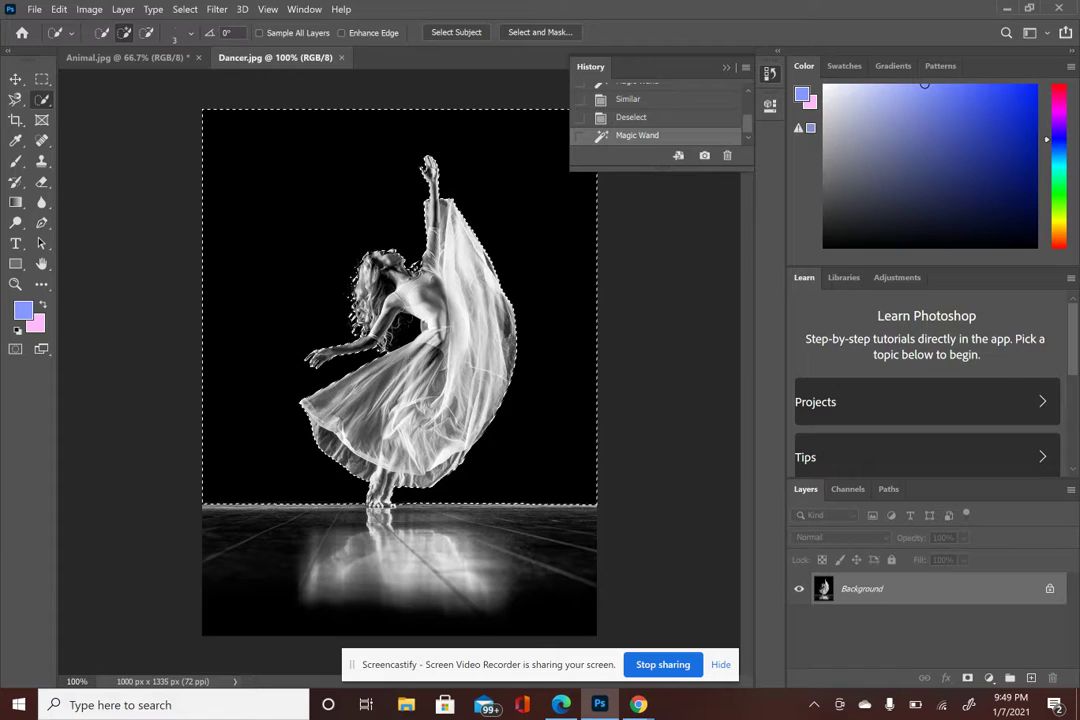
{"action": "scroll", "coordinate": [412, 377], "scroll_direction": "up", "scroll_amount": 5}
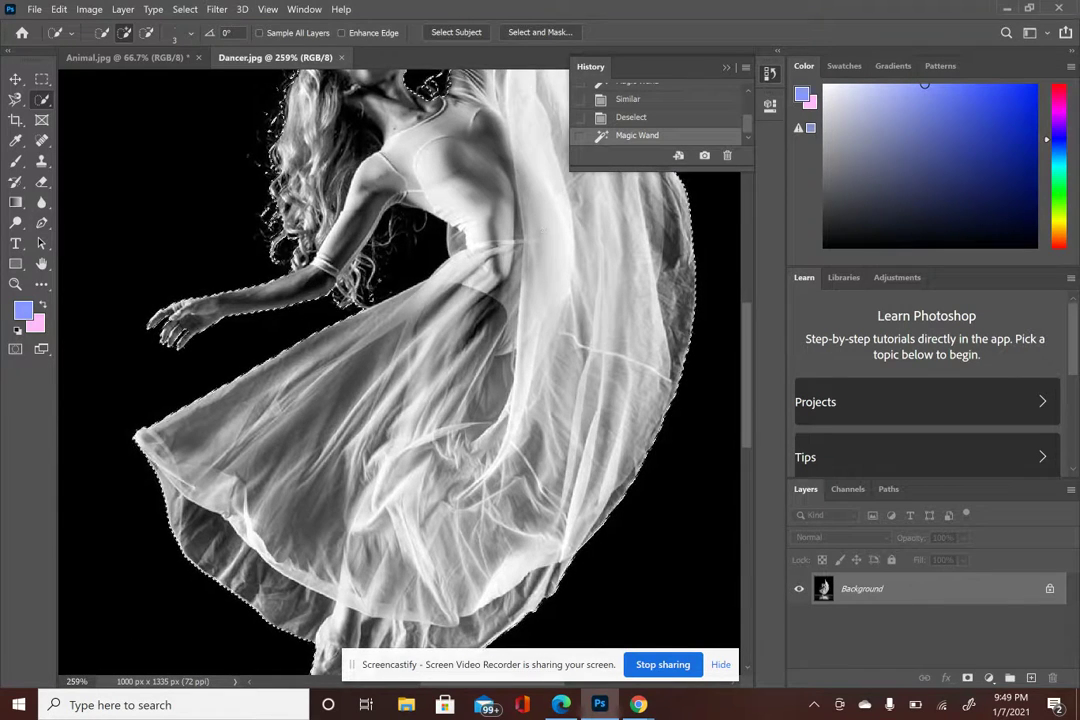
{"action": "left_click", "coordinate": [410, 308]}
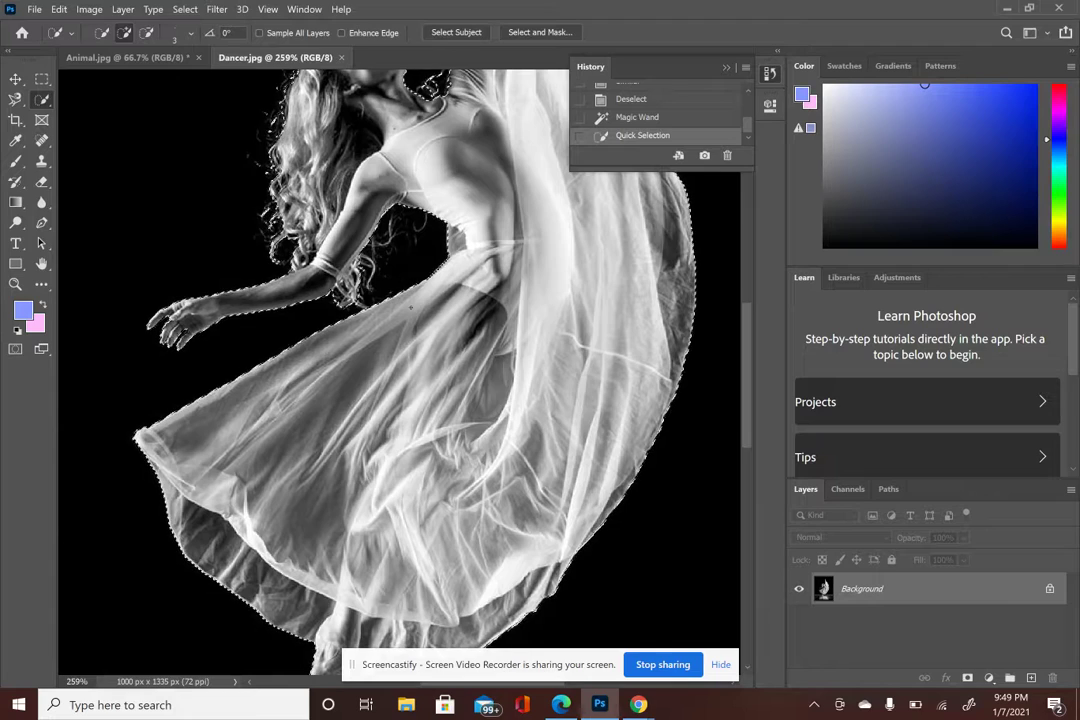
{"action": "scroll", "coordinate": [410, 304], "scroll_direction": "down", "scroll_amount": 4}
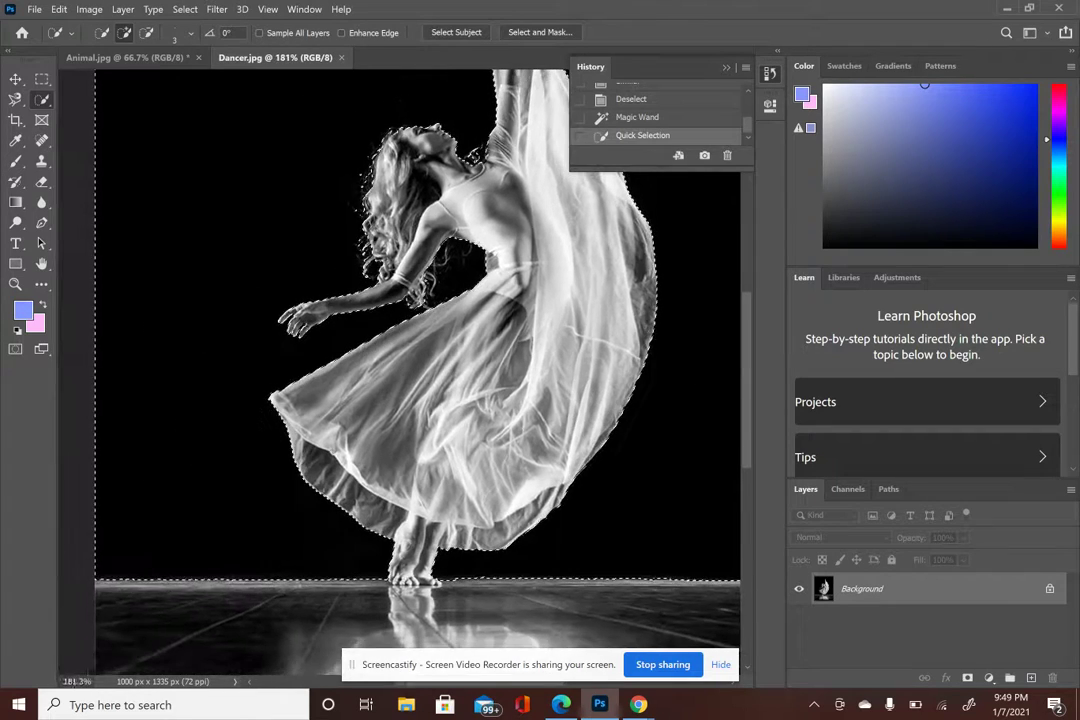
{"action": "scroll", "coordinate": [410, 304], "scroll_direction": "down", "scroll_amount": 2}
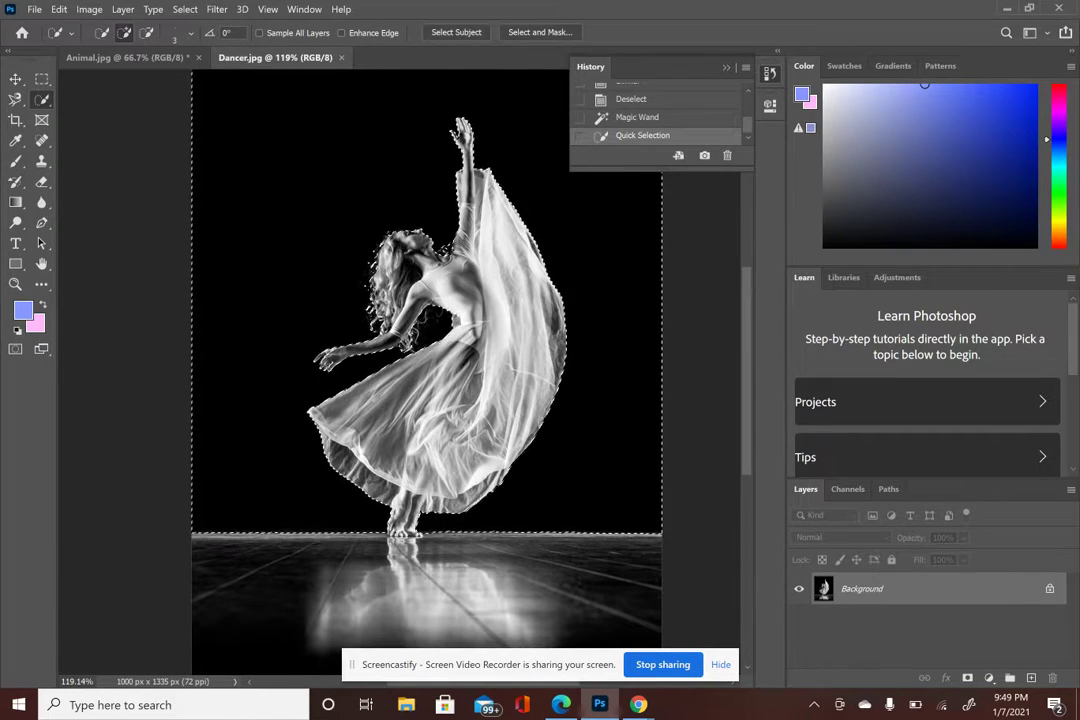
{"action": "scroll", "coordinate": [410, 304], "scroll_direction": "down", "scroll_amount": 2}
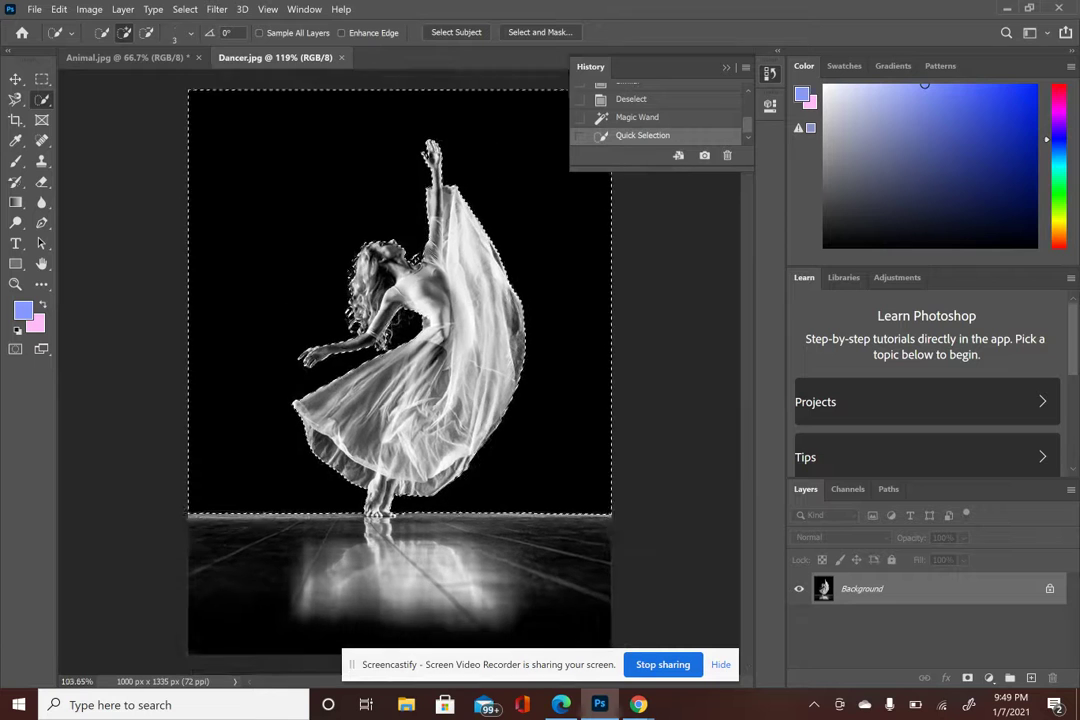
- In the Filter Gallery, preview Conté Crayon, Charcoal, Bas Relief and several Artistic filters
{"action": "left_click", "coordinate": [222, 9]}
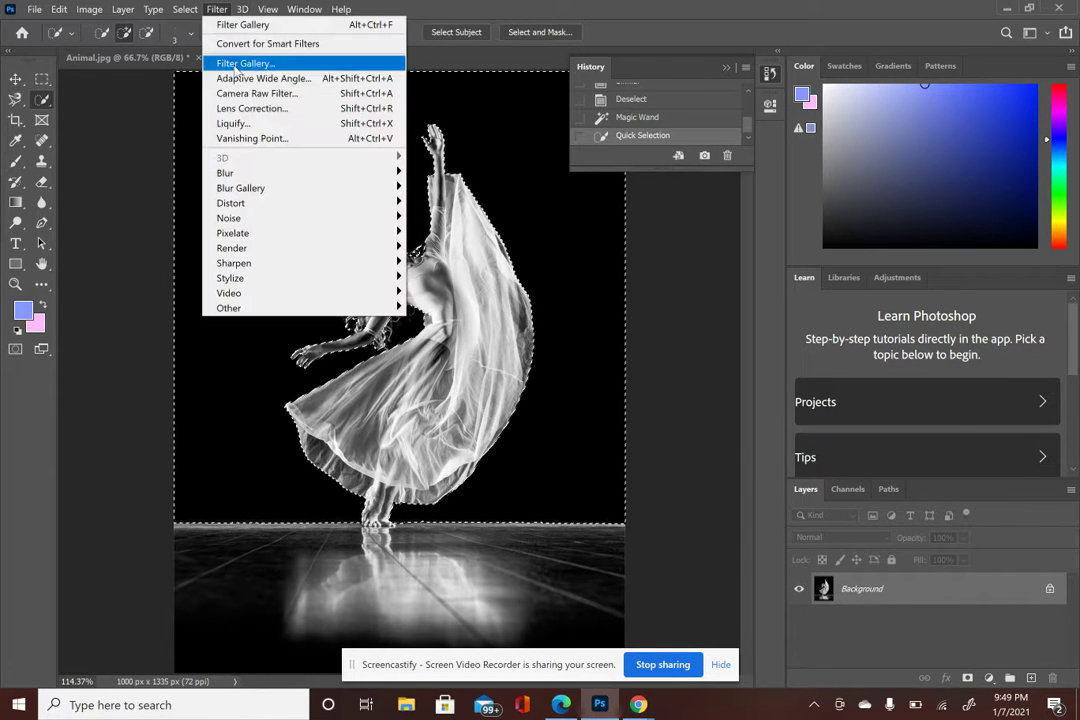
{"action": "left_click", "coordinate": [232, 65]}
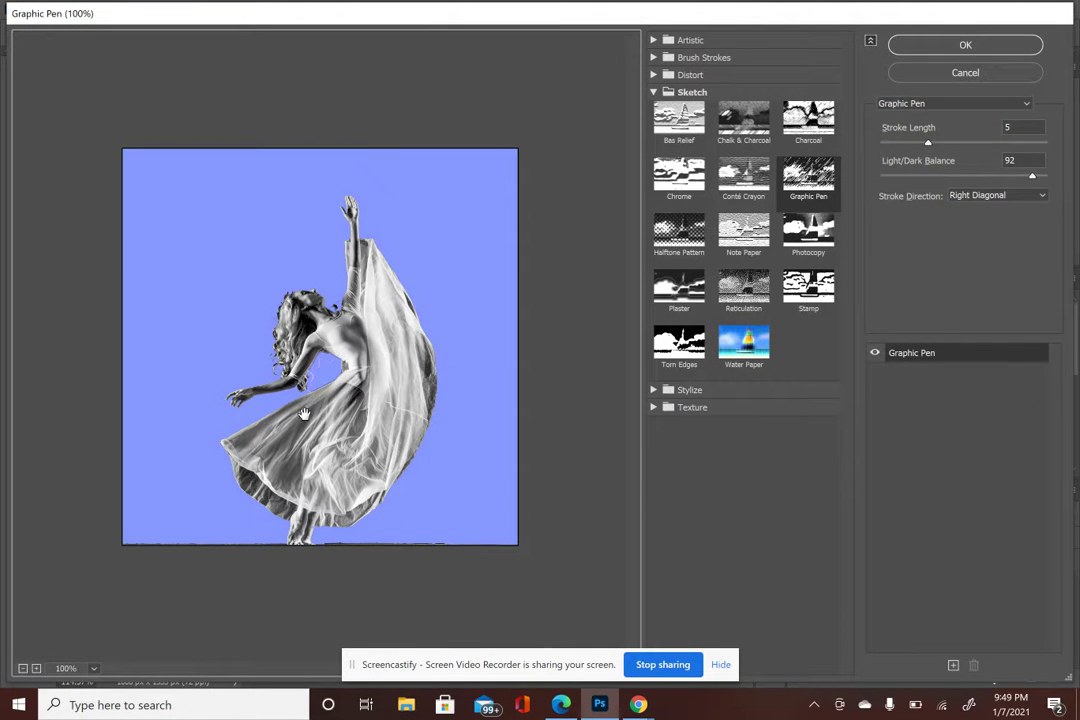
{"action": "left_click", "coordinate": [752, 185]}
{"action": "left_click", "coordinate": [822, 120]}
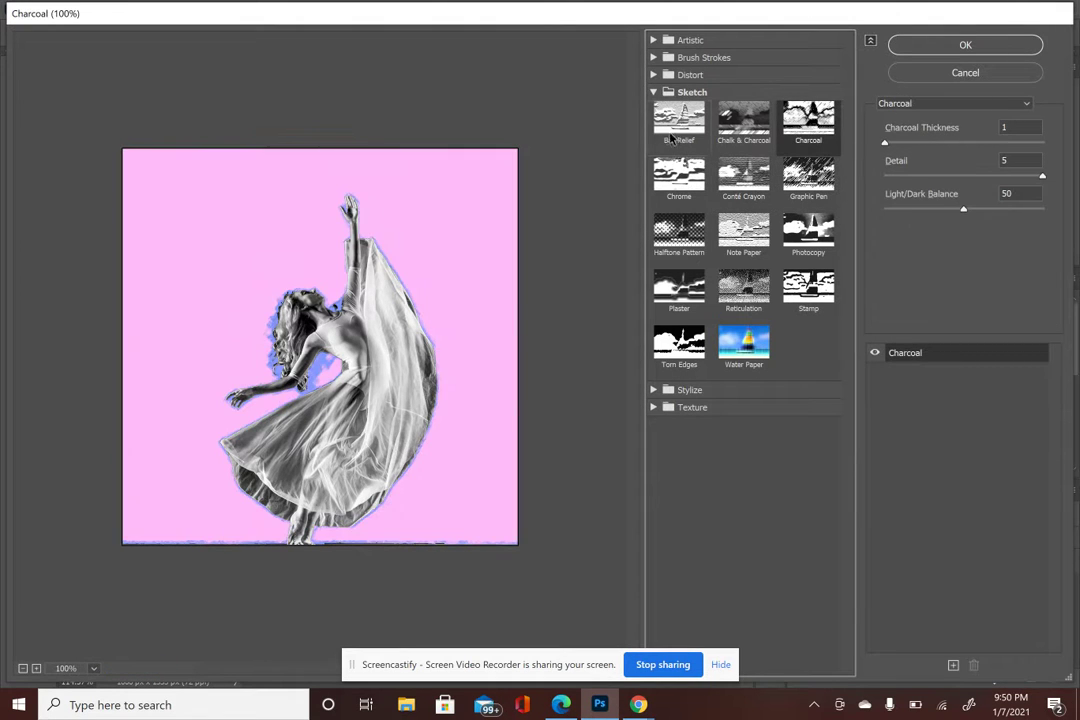
{"action": "left_click", "coordinate": [677, 122]}
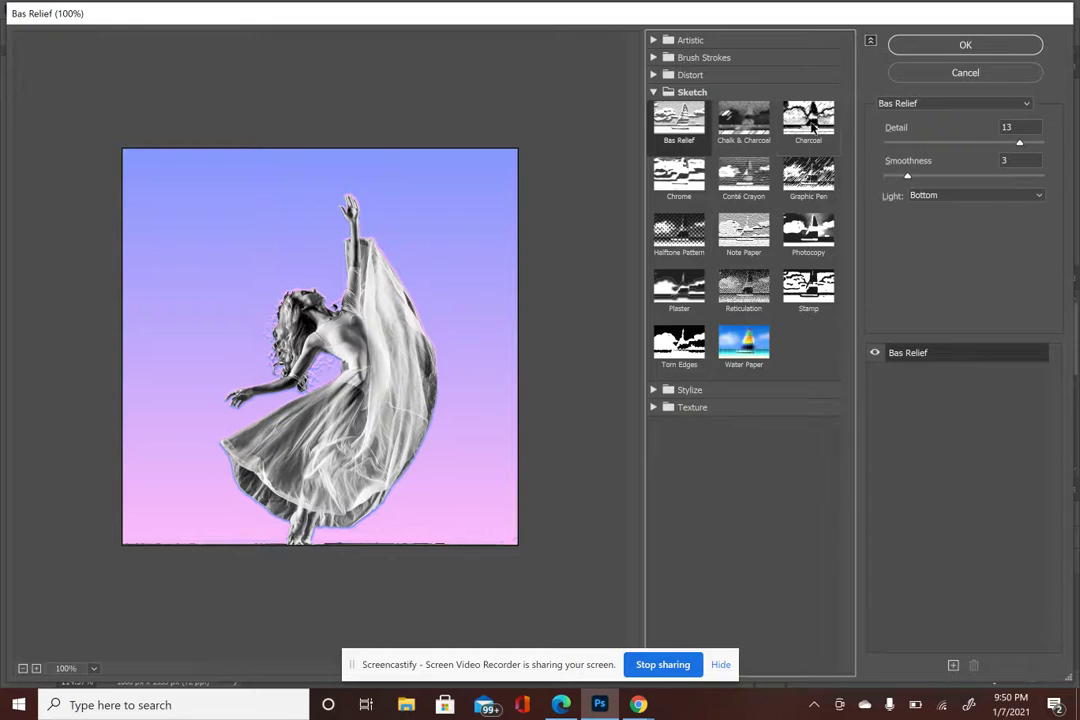
{"action": "left_click", "coordinate": [653, 40]}
{"action": "left_click", "coordinate": [679, 67]}
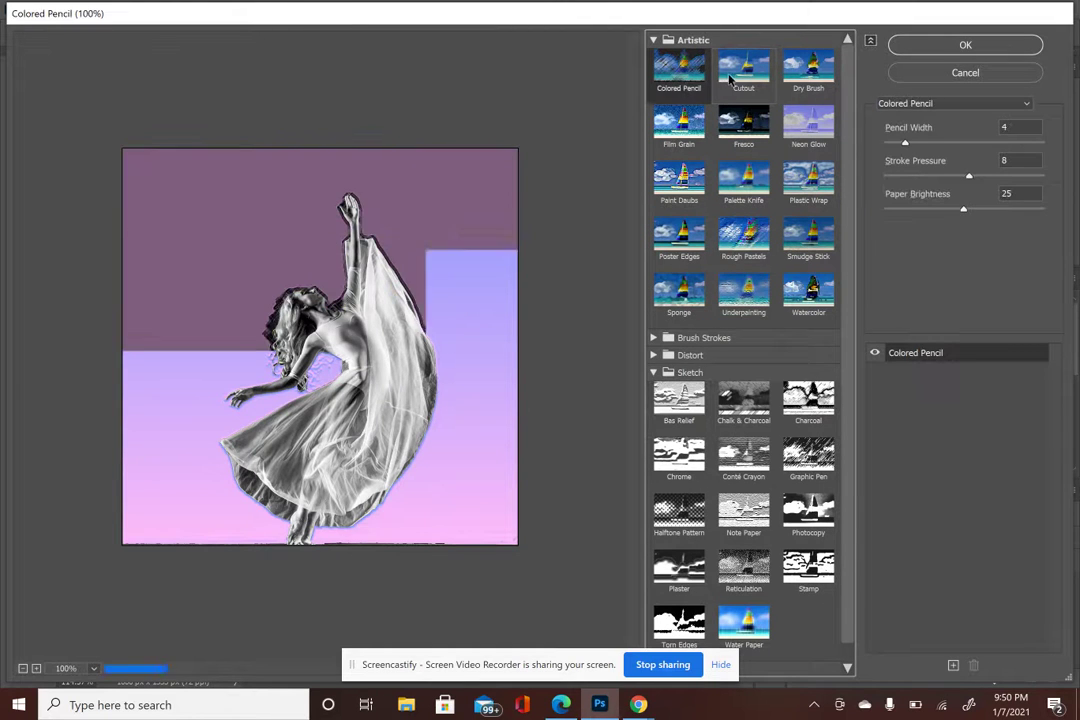
{"action": "left_click", "coordinate": [738, 76]}
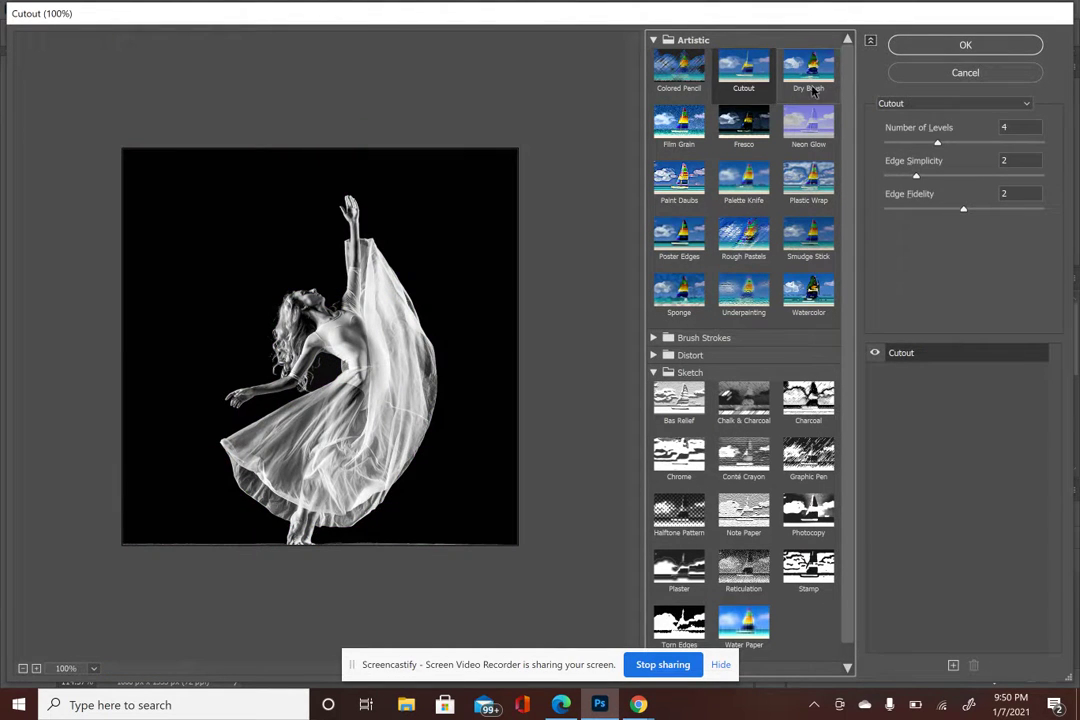
{"action": "left_click", "coordinate": [819, 88]}
{"action": "left_click", "coordinate": [808, 122]}
{"action": "left_click", "coordinate": [743, 122]}
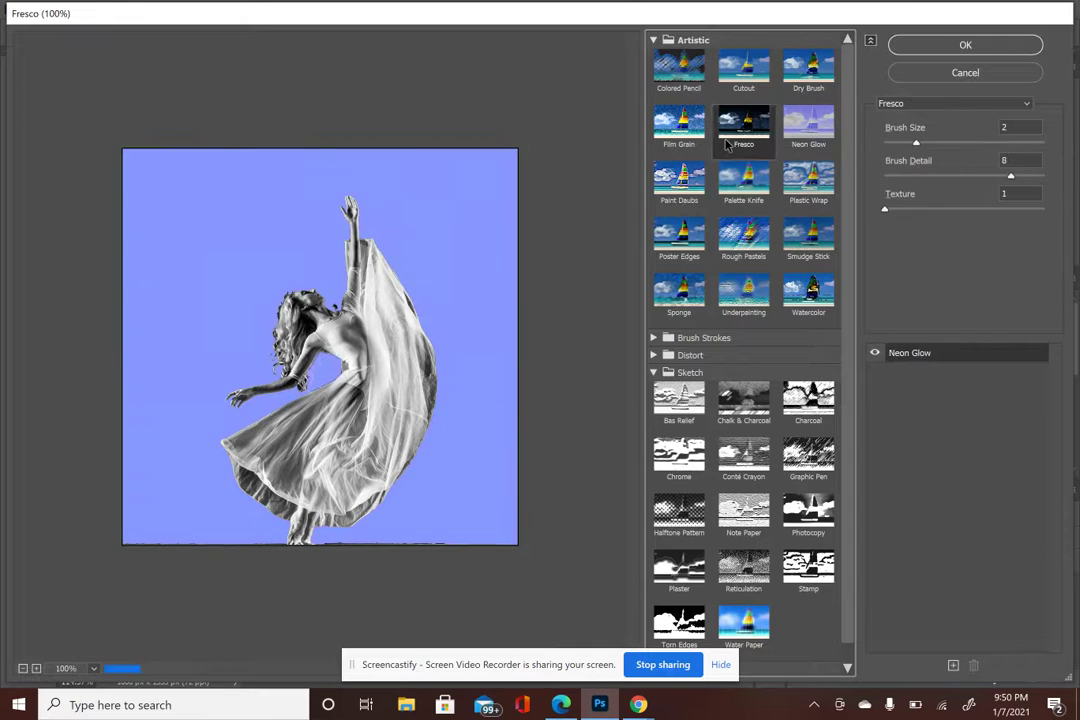
{"action": "left_click", "coordinate": [679, 125]}
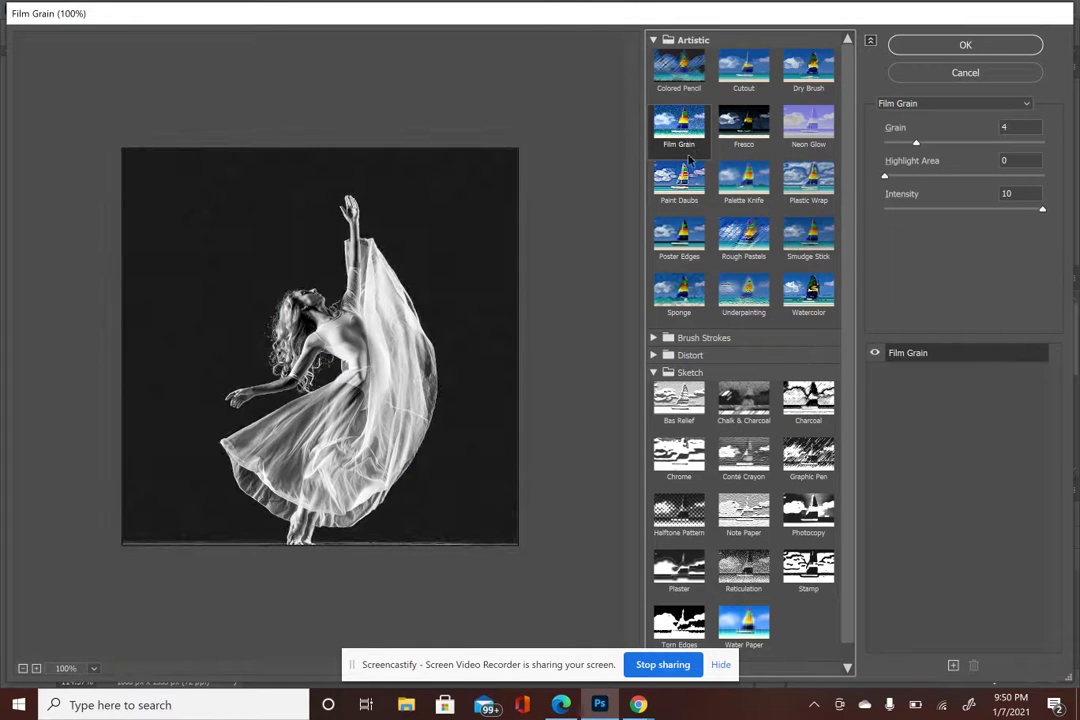
- Apply Sketch > Bas Relief to the backdrop with Detail lowered to 1
{"action": "scroll", "coordinate": [704, 207], "scroll_direction": "down", "scroll_amount": 1}
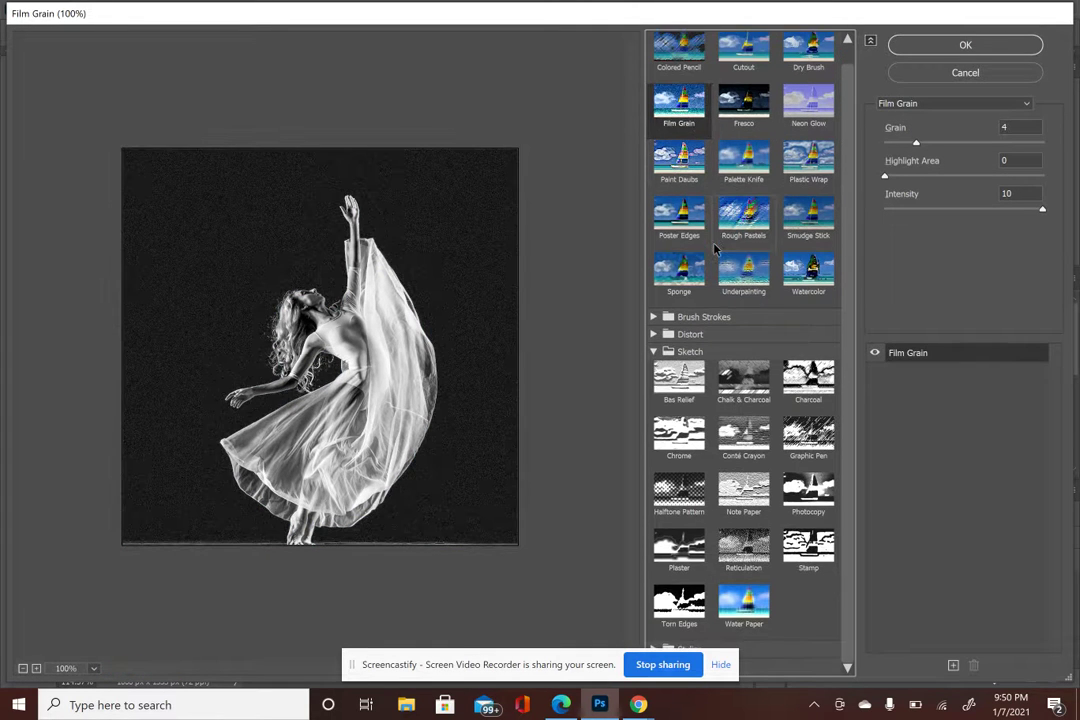
{"action": "left_click", "coordinate": [695, 316]}
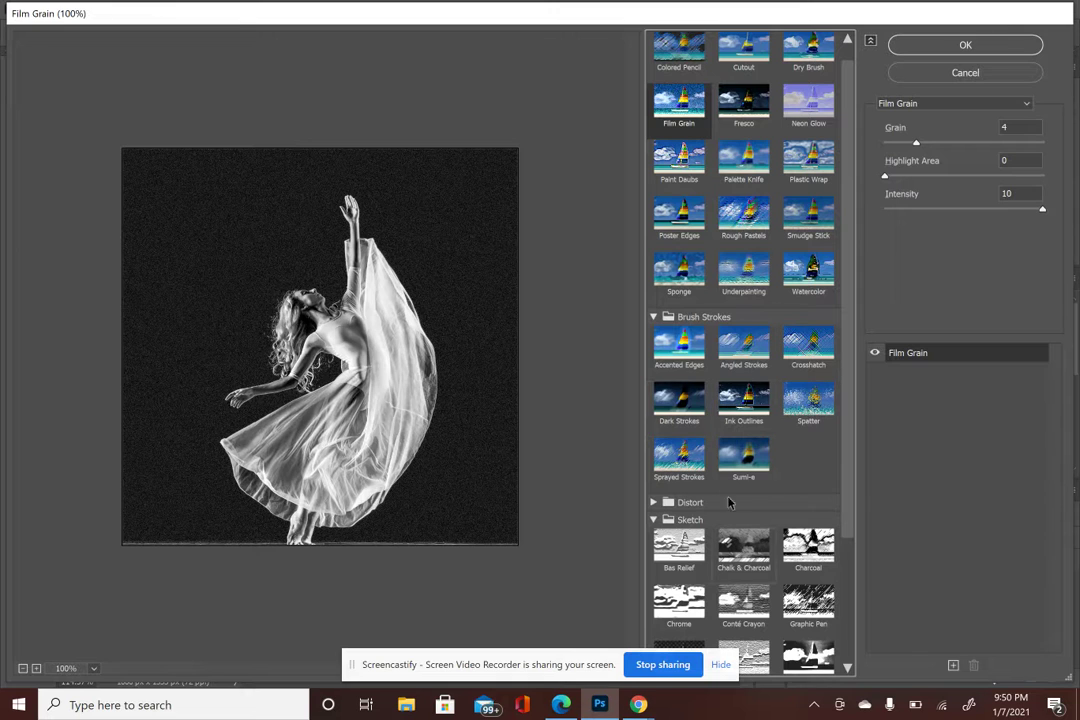
{"action": "scroll", "coordinate": [727, 541], "scroll_direction": "down", "scroll_amount": 3}
{"action": "left_click", "coordinate": [679, 378]}
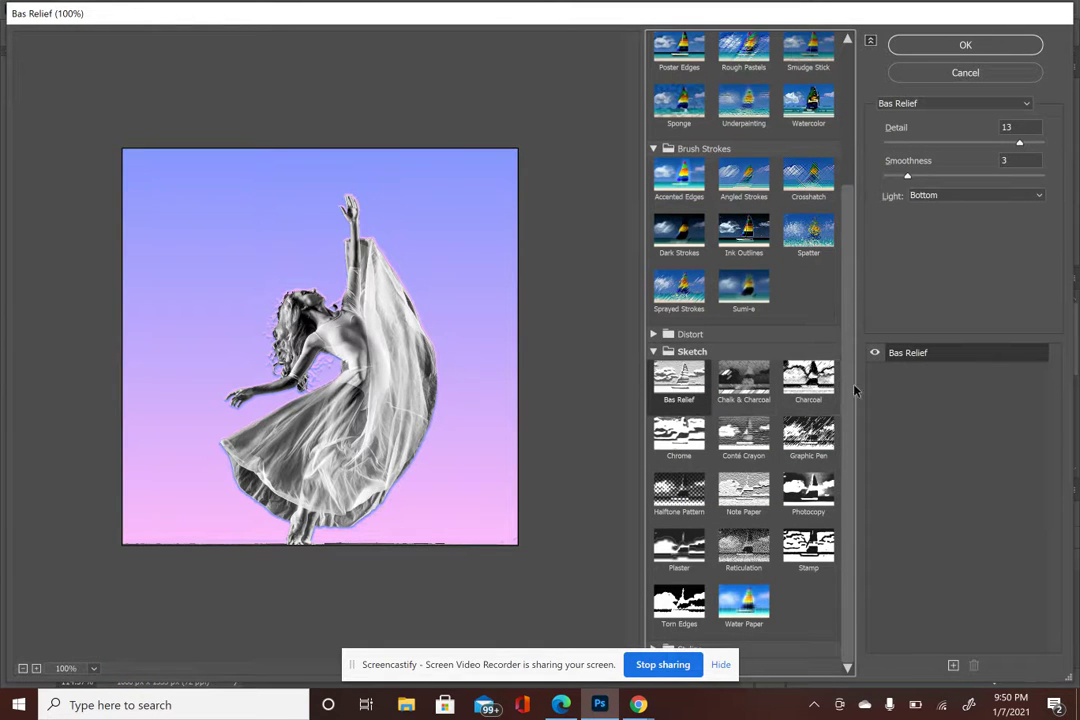
{"action": "left_click_drag", "start_coordinate": [1015, 147], "coordinate": [870, 160]}
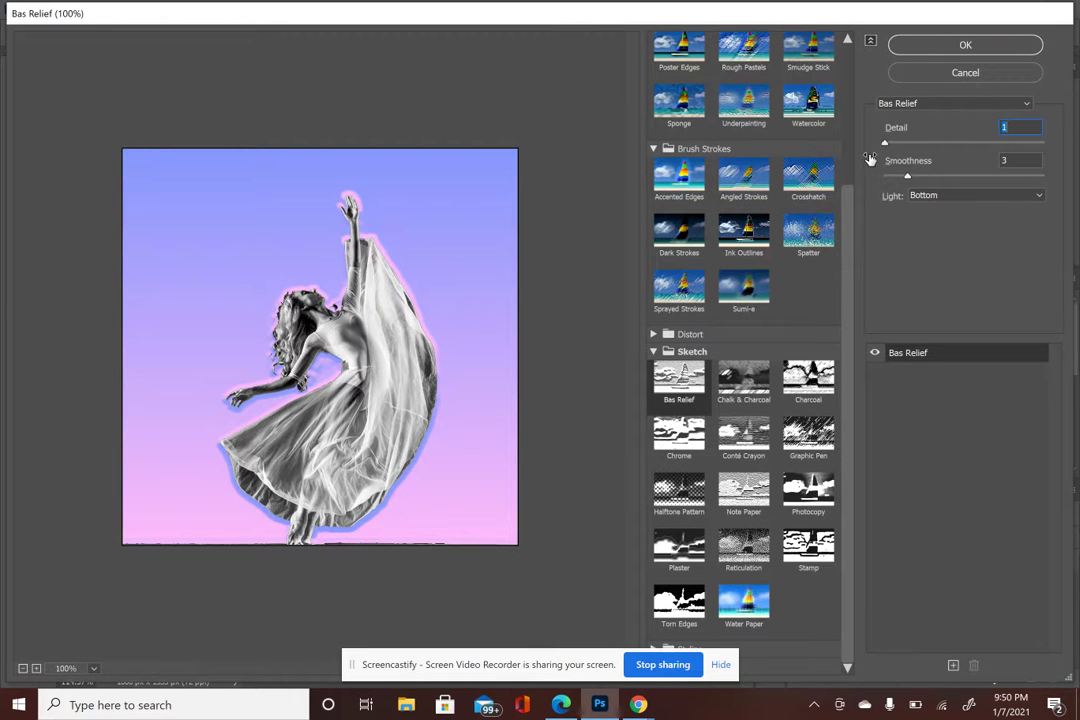
{"action": "left_click", "coordinate": [965, 46]}
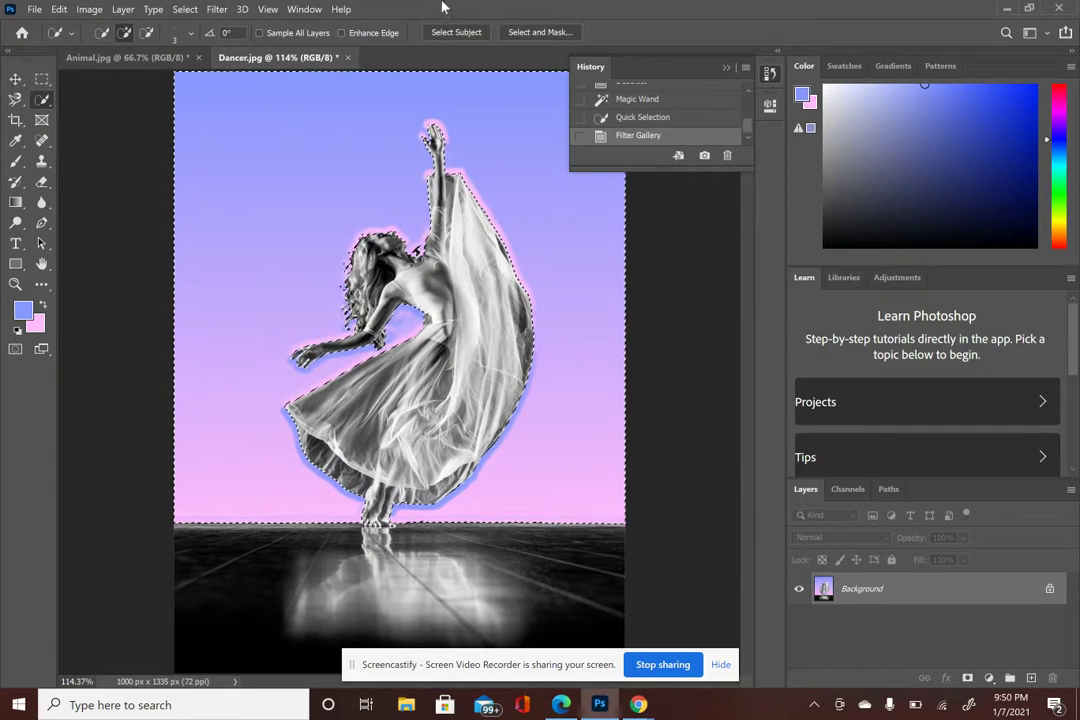
- Restore the default black and white colours, then bring the Filter Gallery back up on the dancer
{"action": "left_click", "coordinate": [17, 331]}
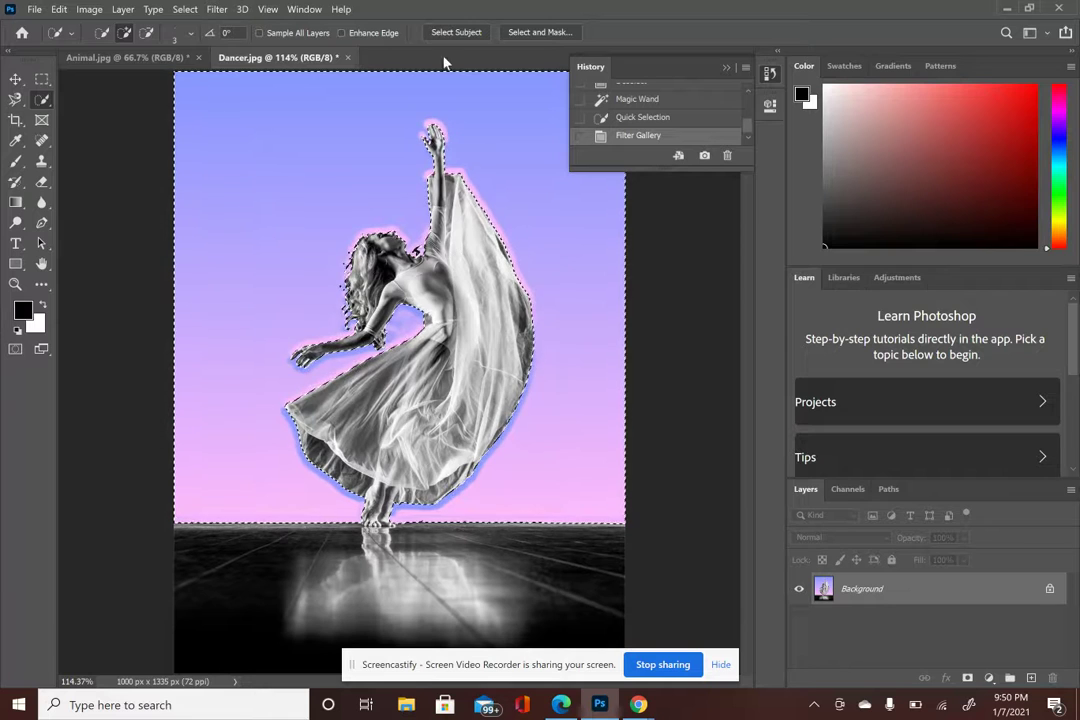
{"action": "left_click", "coordinate": [217, 9]}
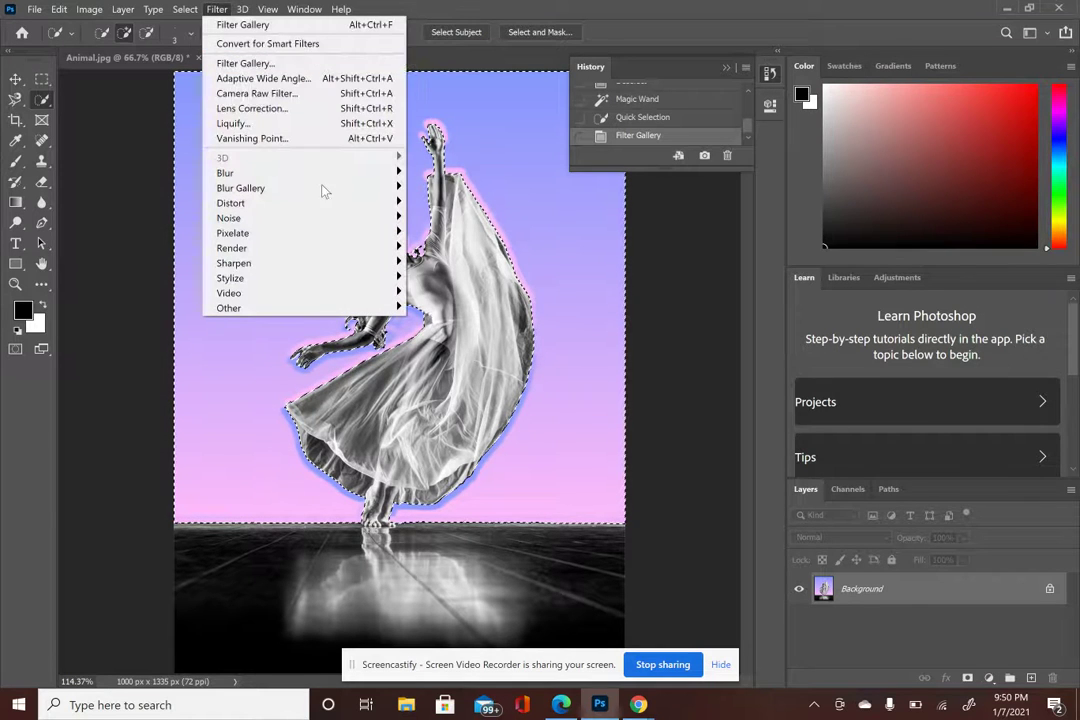
{"action": "key", "text": "Escape"}
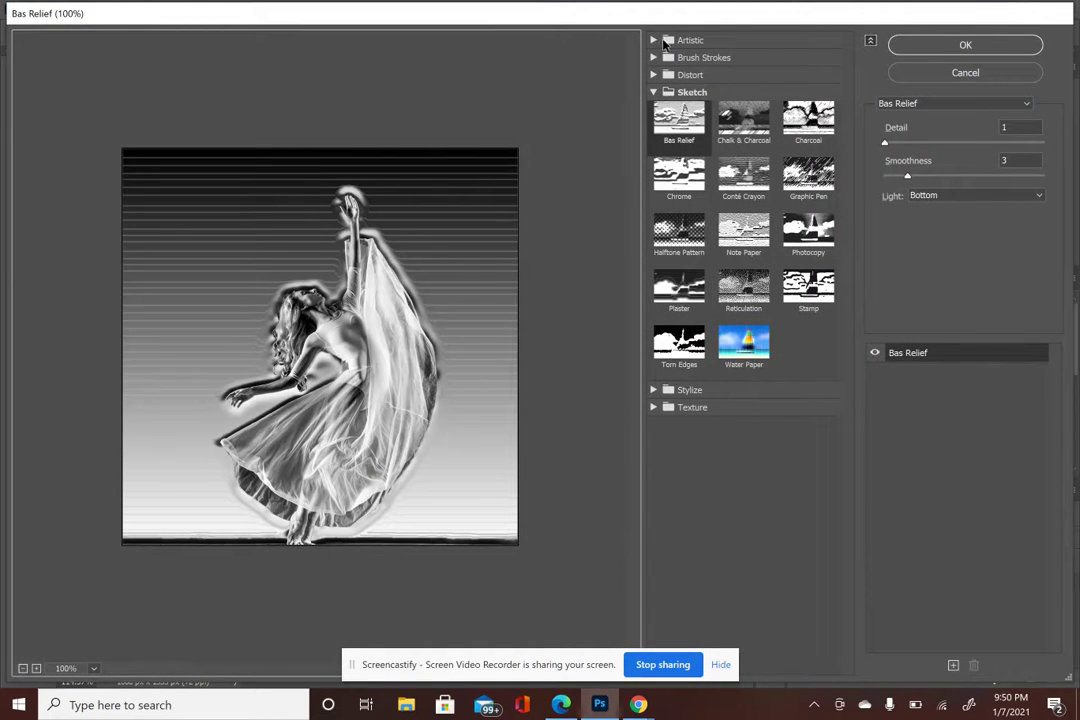
- Preview Artistic filters from Colored Pencil through Neon Glow to Palette Knife on the dancer
{"action": "left_click", "coordinate": [665, 41]}
{"action": "left_click", "coordinate": [699, 72]}
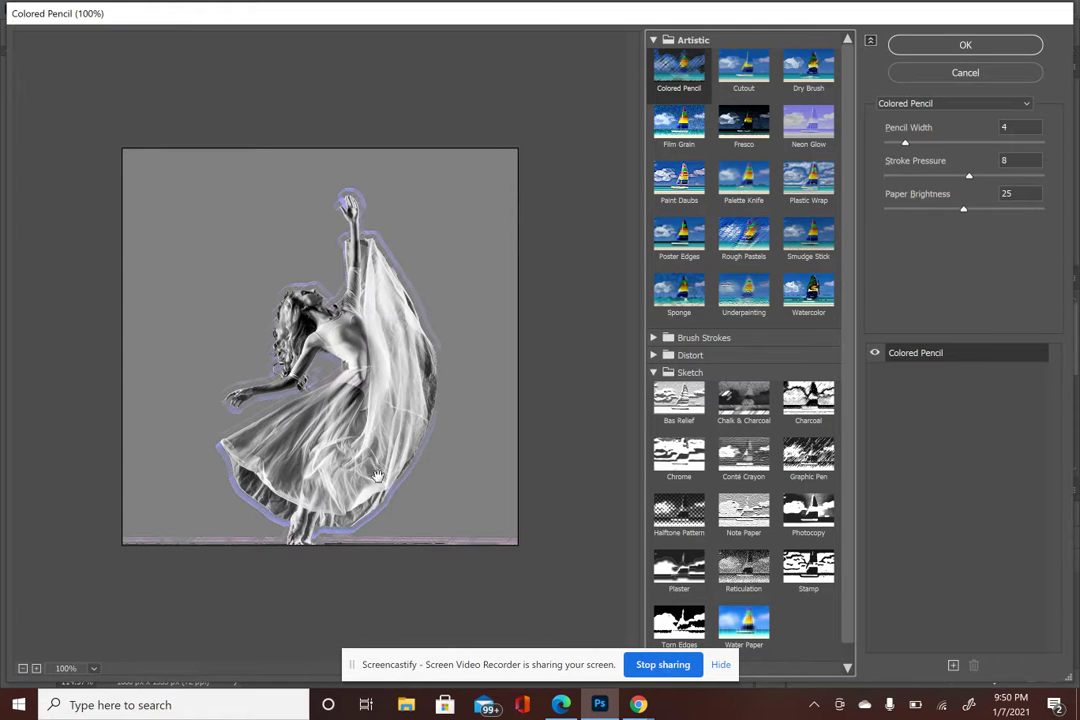
{"action": "left_click", "coordinate": [735, 80]}
{"action": "left_click", "coordinate": [808, 70]}
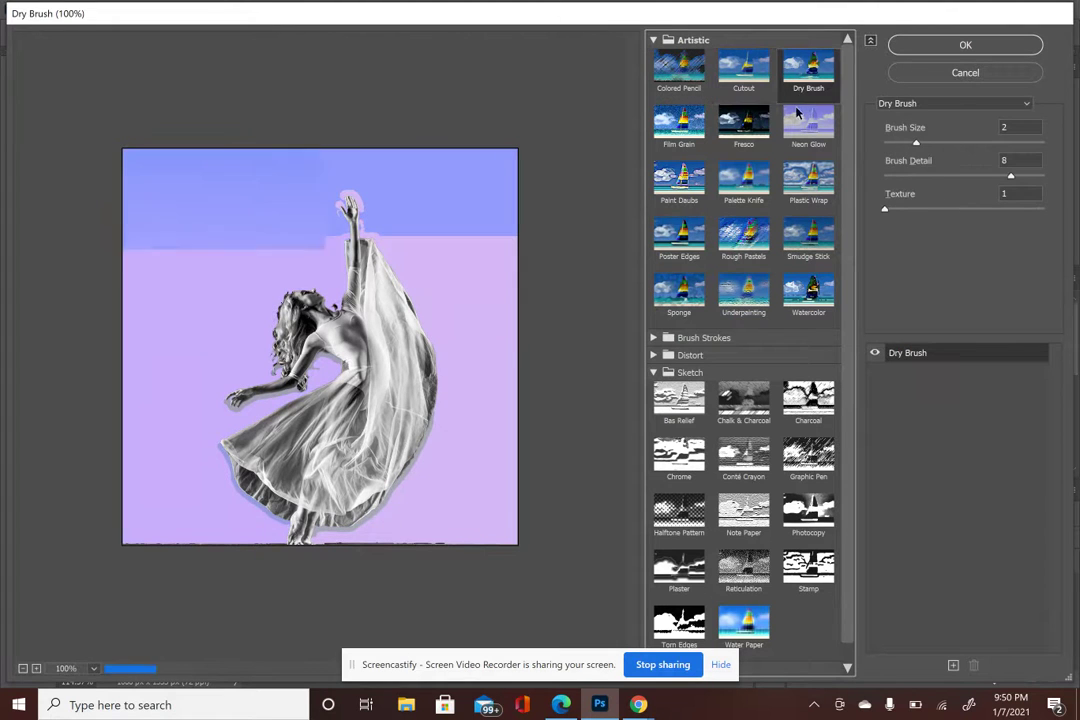
{"action": "left_click", "coordinate": [681, 129]}
{"action": "left_click", "coordinate": [743, 128]}
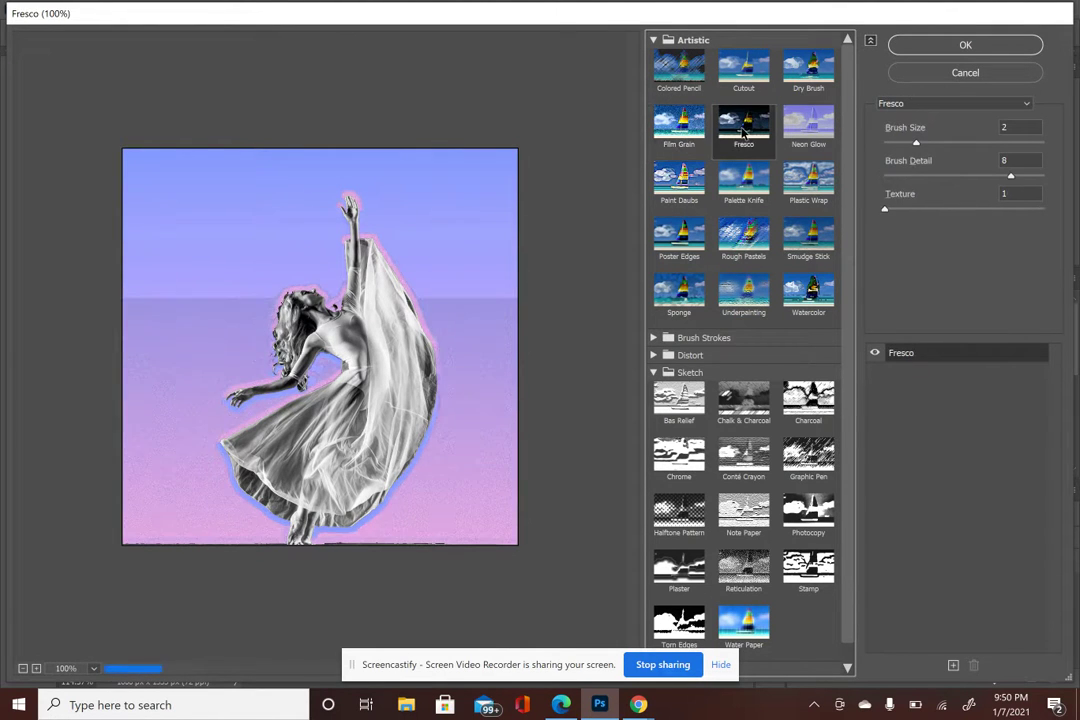
{"action": "left_click", "coordinate": [822, 133]}
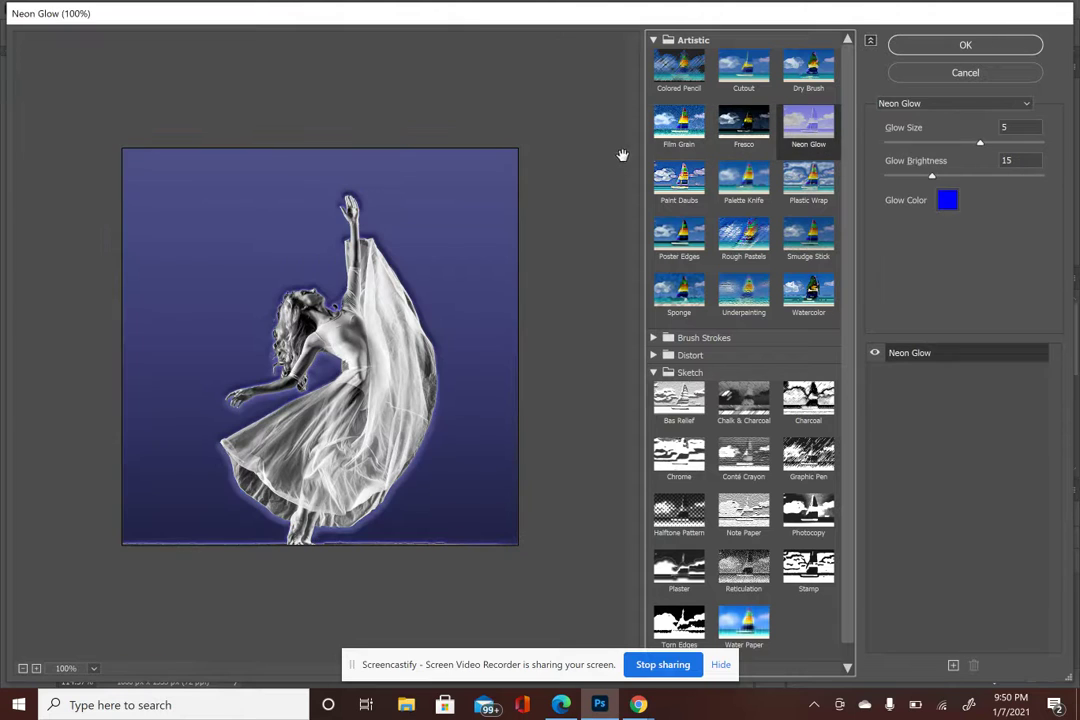
{"action": "left_click", "coordinate": [665, 182]}
{"action": "left_click", "coordinate": [744, 180]}
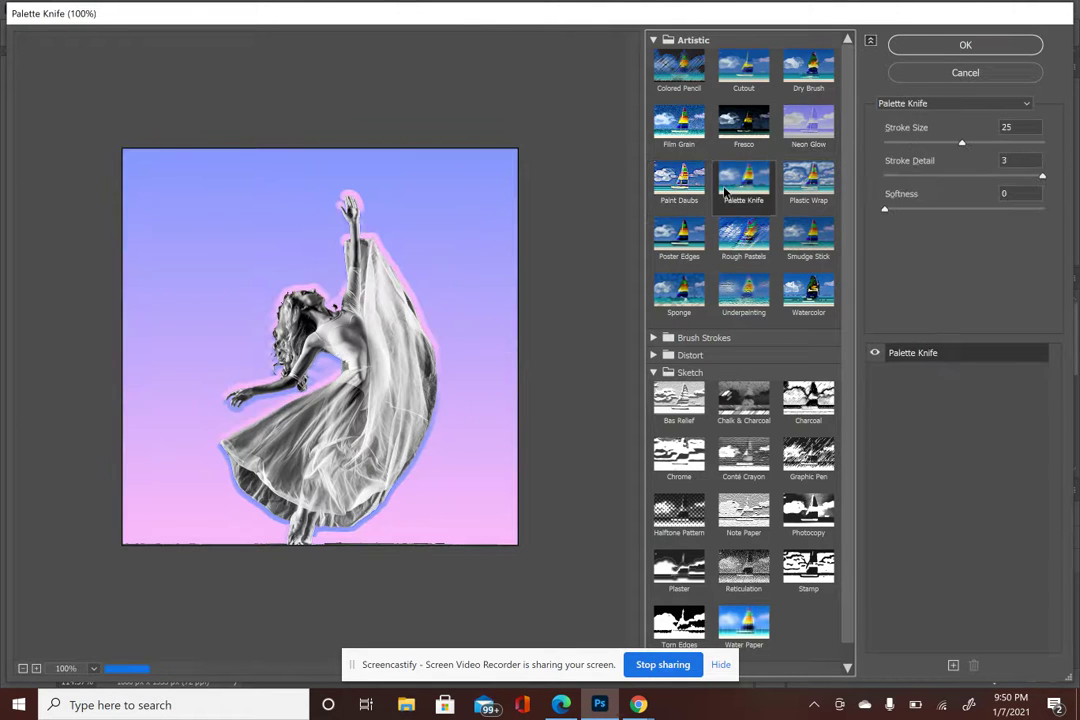
- Apply Artistic > Plastic Wrap with Highlight Strength 7 and adjusted Smoothness
{"action": "left_click", "coordinate": [805, 180]}
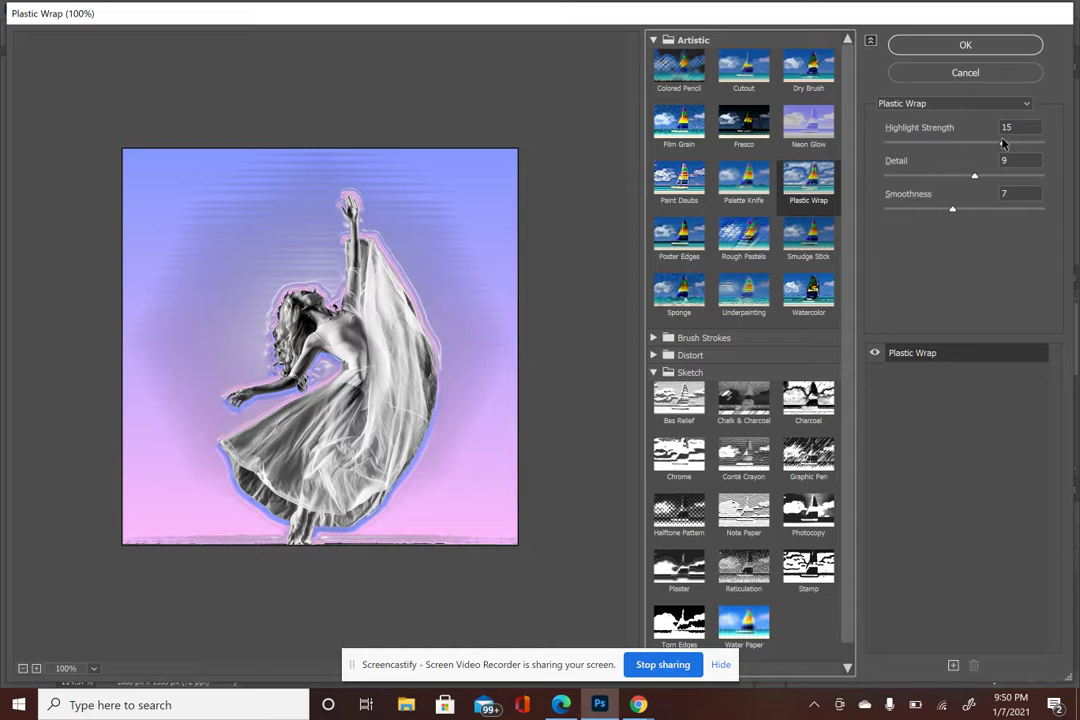
{"action": "left_click_drag", "start_coordinate": [955, 144], "coordinate": [940, 147]}
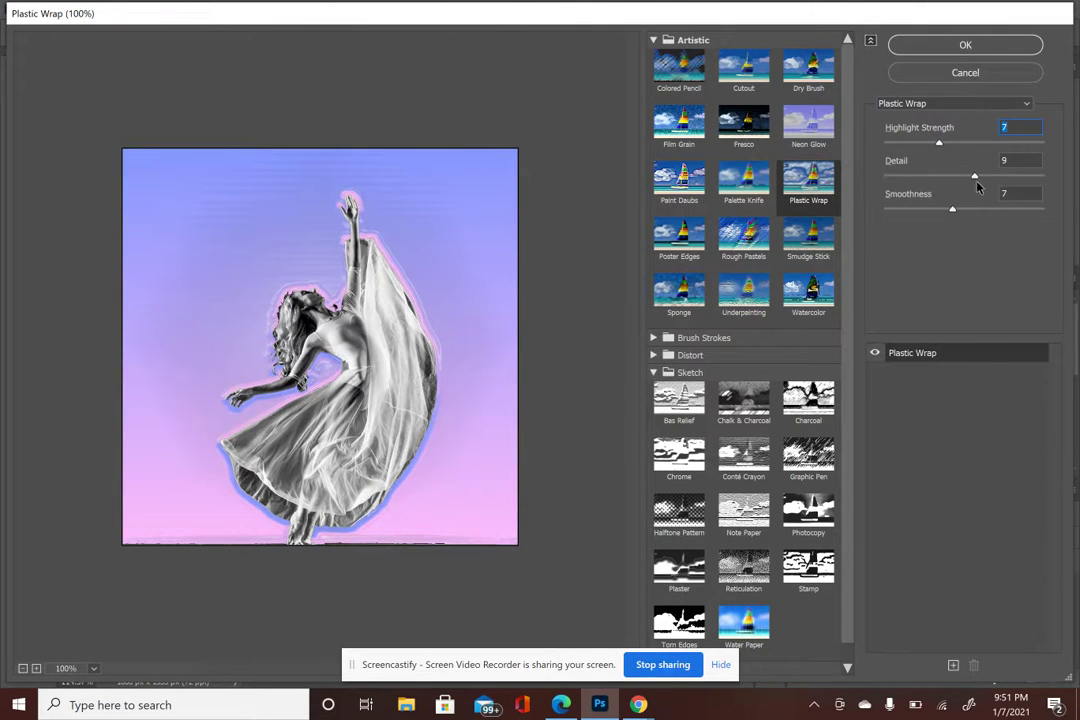
{"action": "mouse_move", "coordinate": [950, 214]}
{"action": "left_mouse_down"}
{"action": "mouse_move", "coordinate": [910, 214]}
{"action": "mouse_move", "coordinate": [965, 213]}
{"action": "left_mouse_up"}
{"action": "left_click", "coordinate": [1017, 43]}
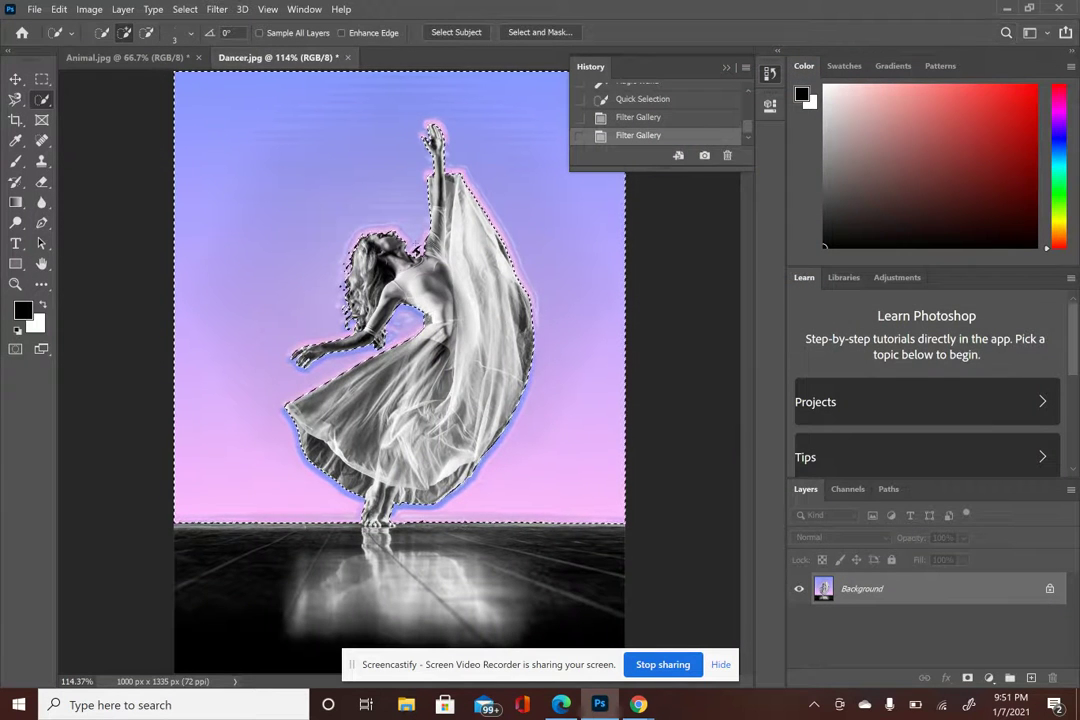
- Deselect the dancer's backdrop and open Fish.jpg as a new document
{"action": "right_click", "coordinate": [566, 270]}
{"action": "left_click", "coordinate": [580, 276]}
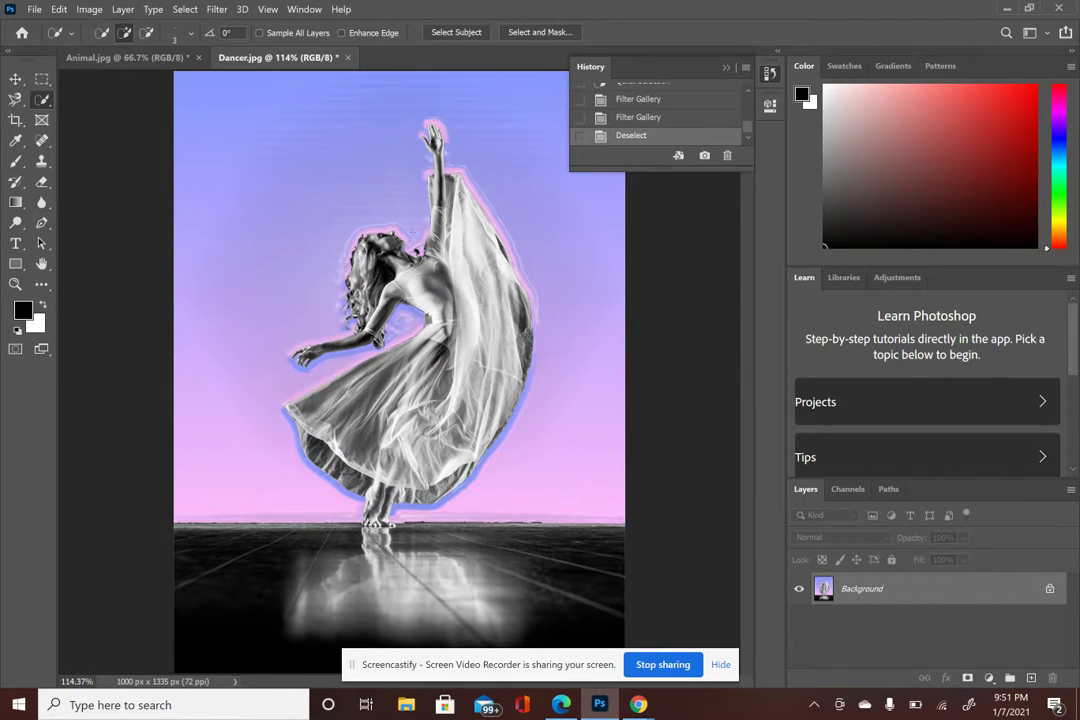
{"action": "left_click", "coordinate": [34, 9]}
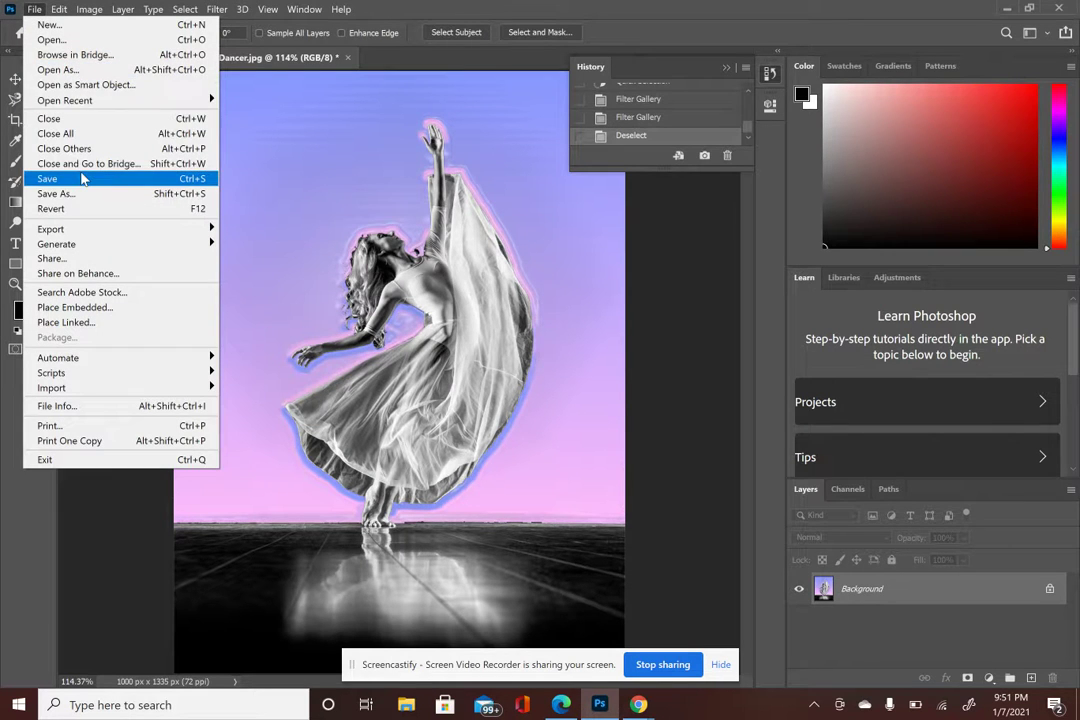
{"action": "left_click", "coordinate": [38, 40]}
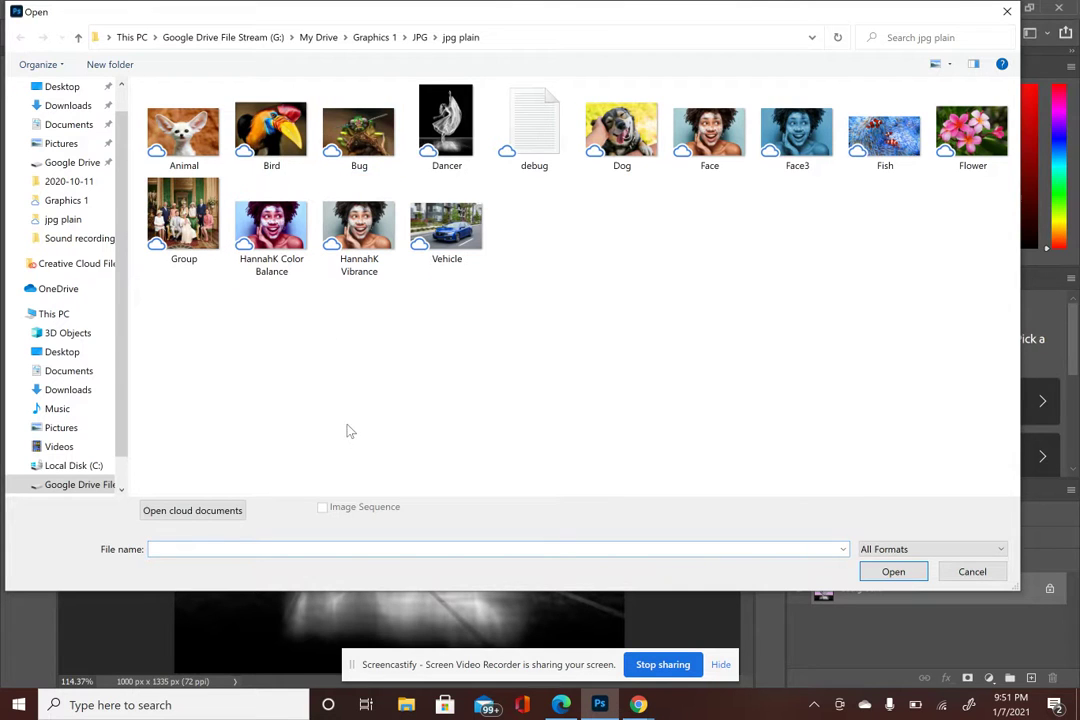
{"action": "left_click", "coordinate": [882, 130]}
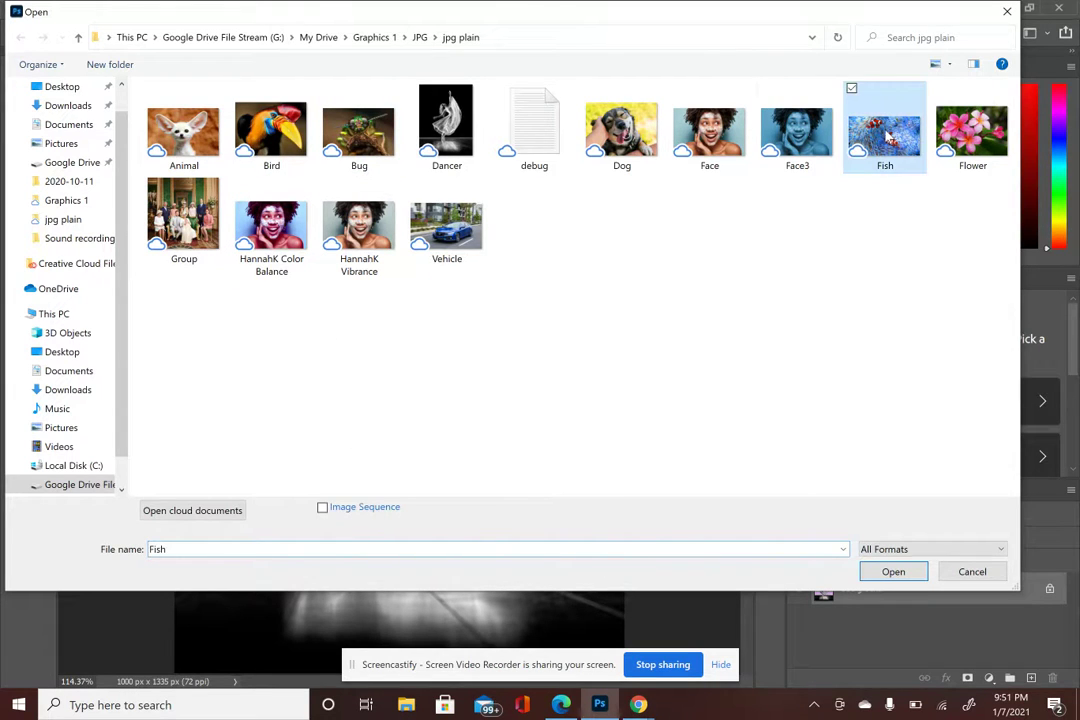
{"action": "left_click", "coordinate": [892, 574]}
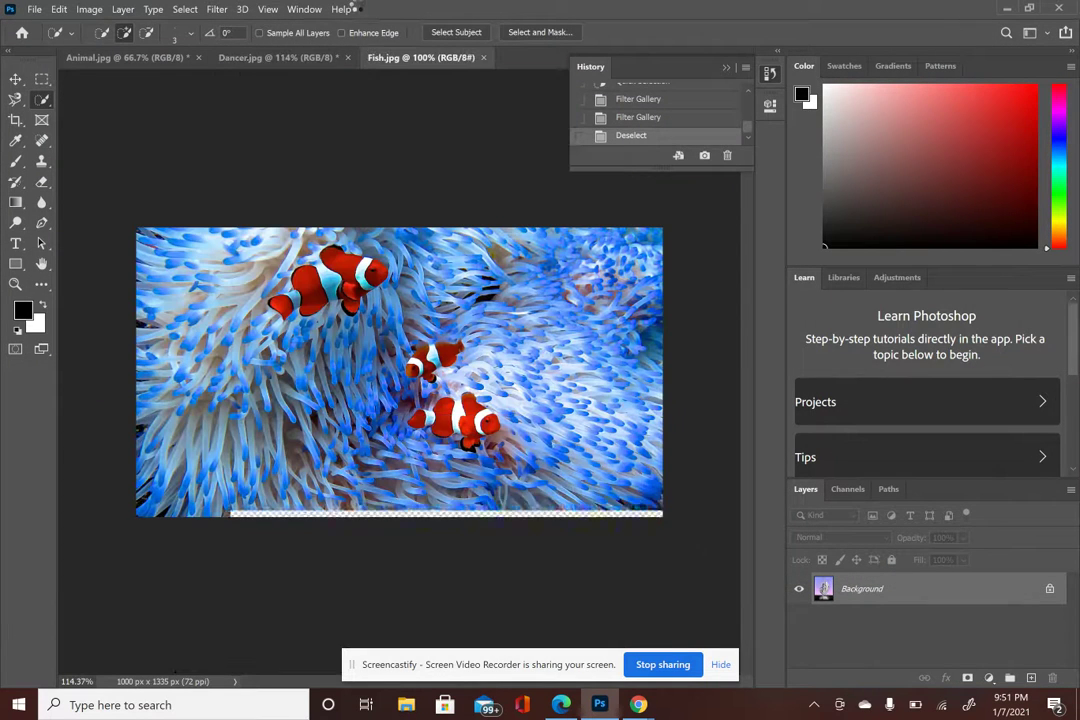
{"action": "left_click", "coordinate": [23, 312]}
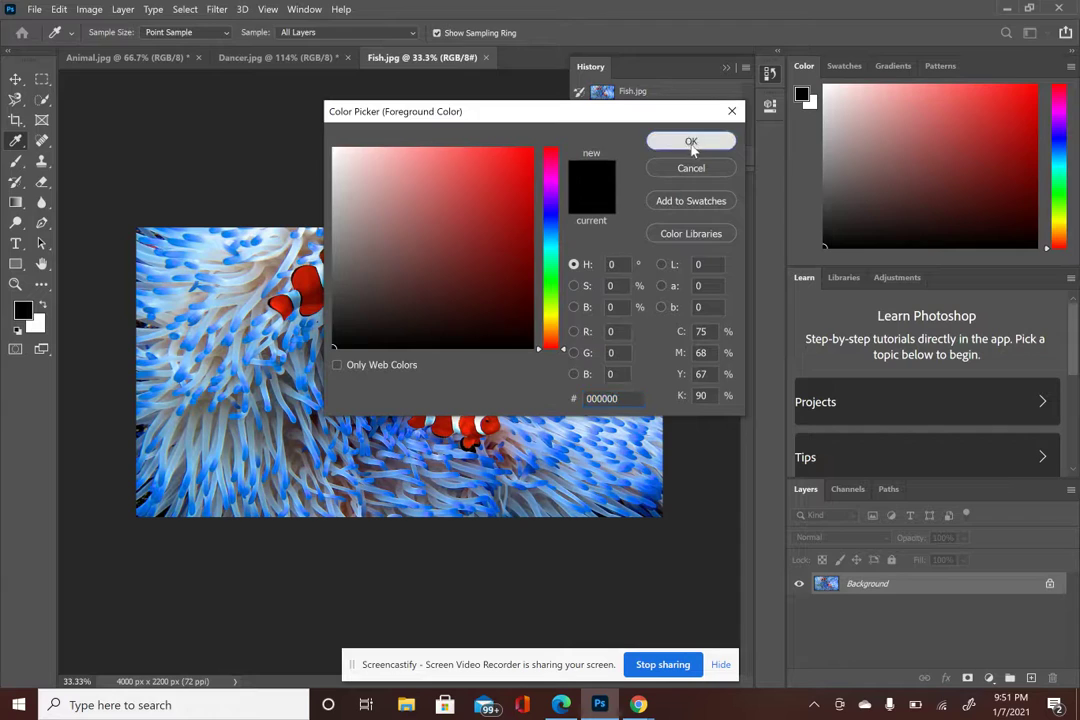
- Dismiss the colour picker, open the Filter Gallery for the fish and zoom the preview to 50%
{"action": "key", "text": "Return"}
{"action": "left_click", "coordinate": [218, 10]}
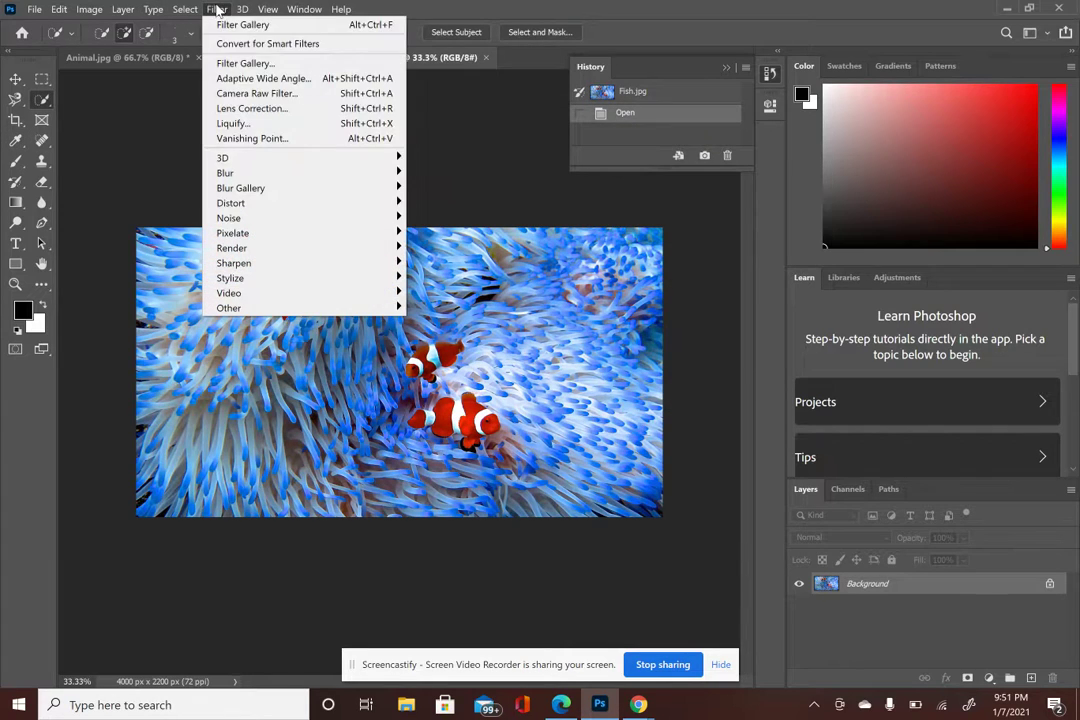
{"action": "left_click", "coordinate": [250, 64]}
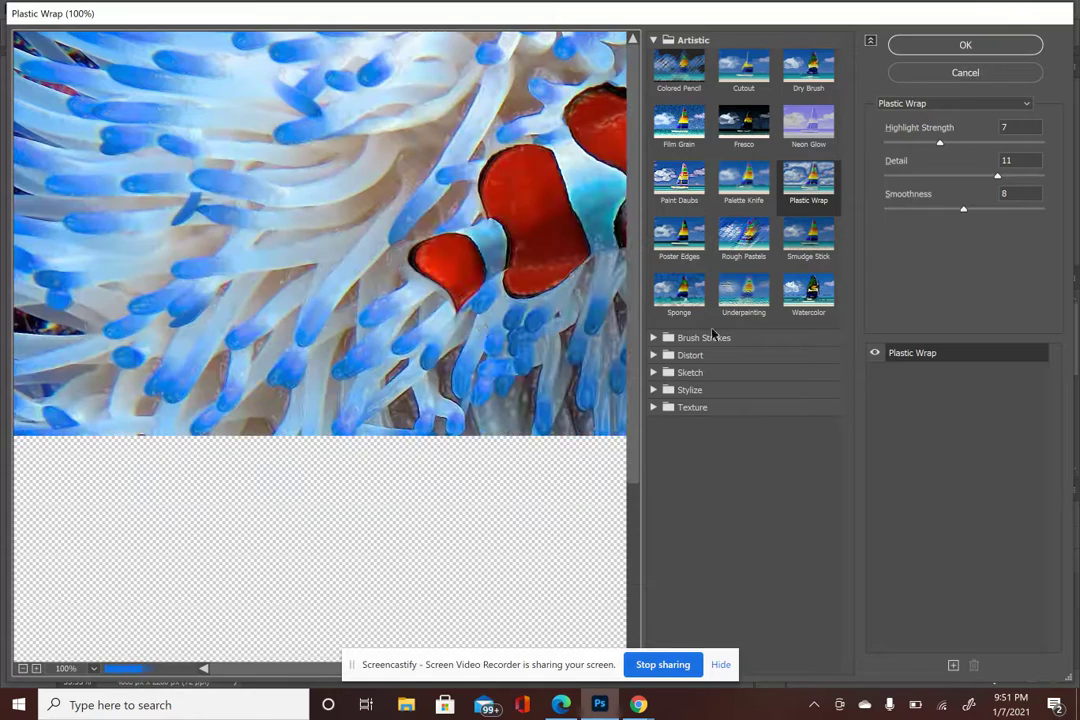
{"action": "left_click", "coordinate": [22, 668]}
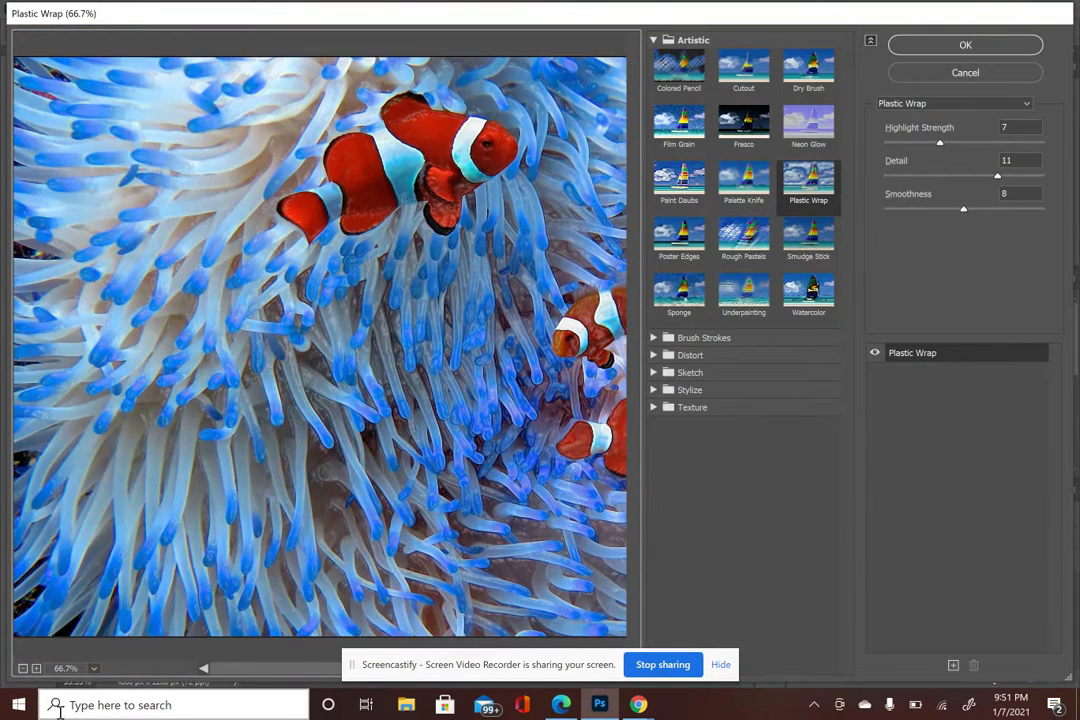
{"action": "left_click", "coordinate": [22, 668]}
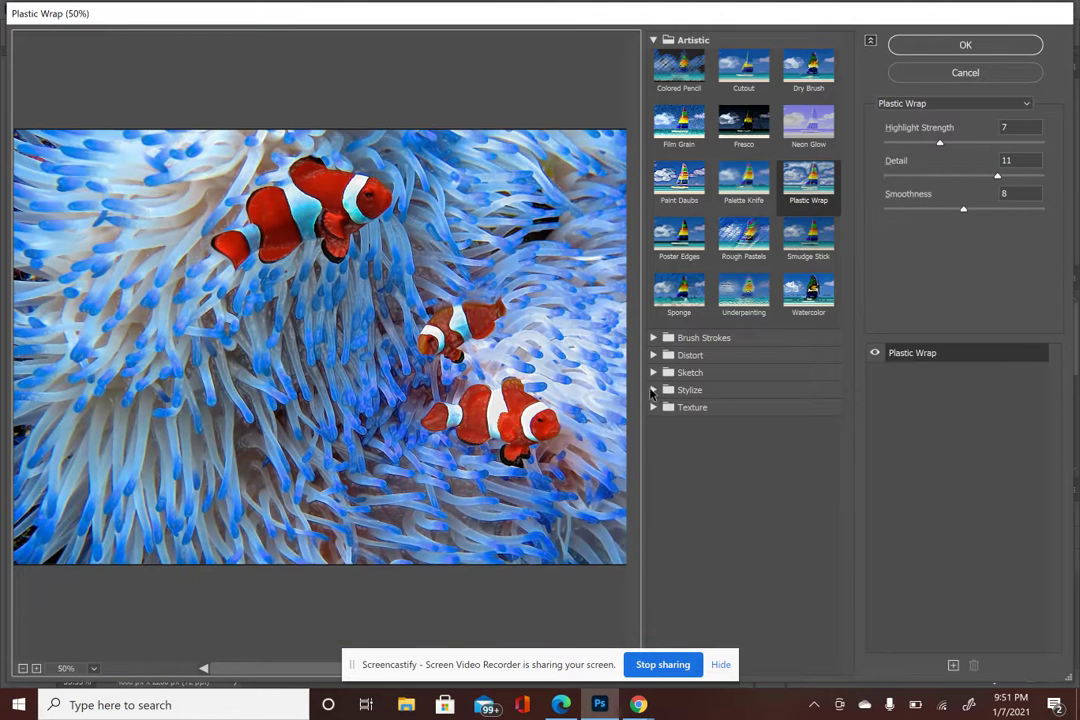
- Preview Watercolor, Rough Pastels, Smudge Stick, Sponge, Diffuse Glow, Glass and Ocean Ripple
{"action": "left_click", "coordinate": [800, 290]}
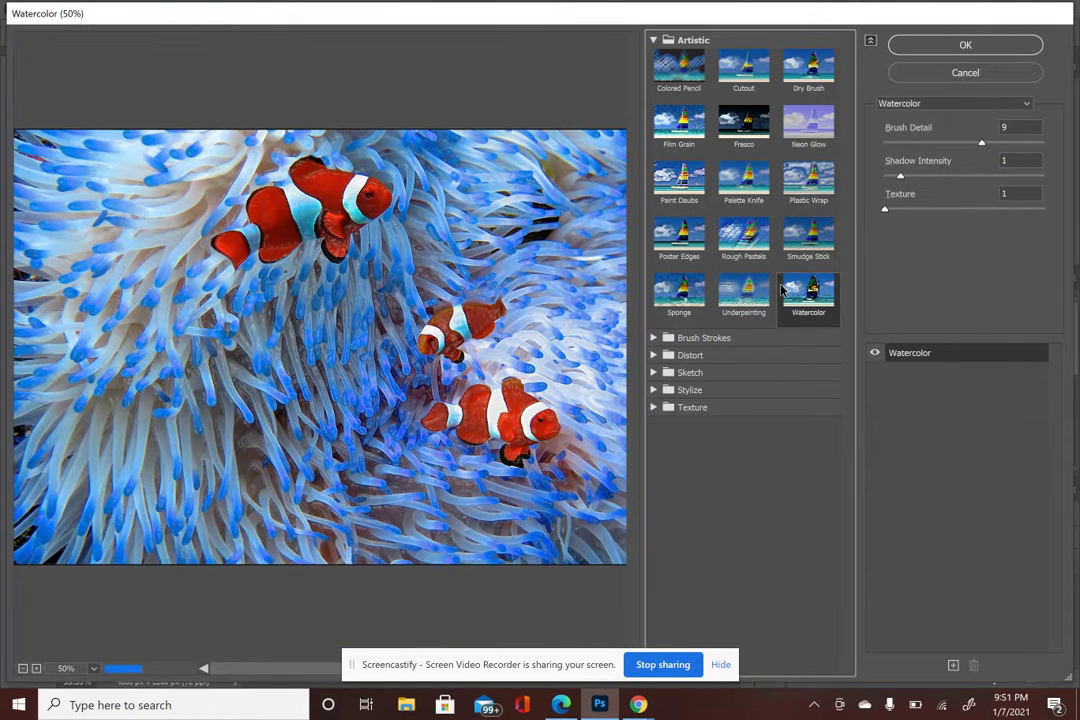
{"action": "left_click", "coordinate": [750, 247]}
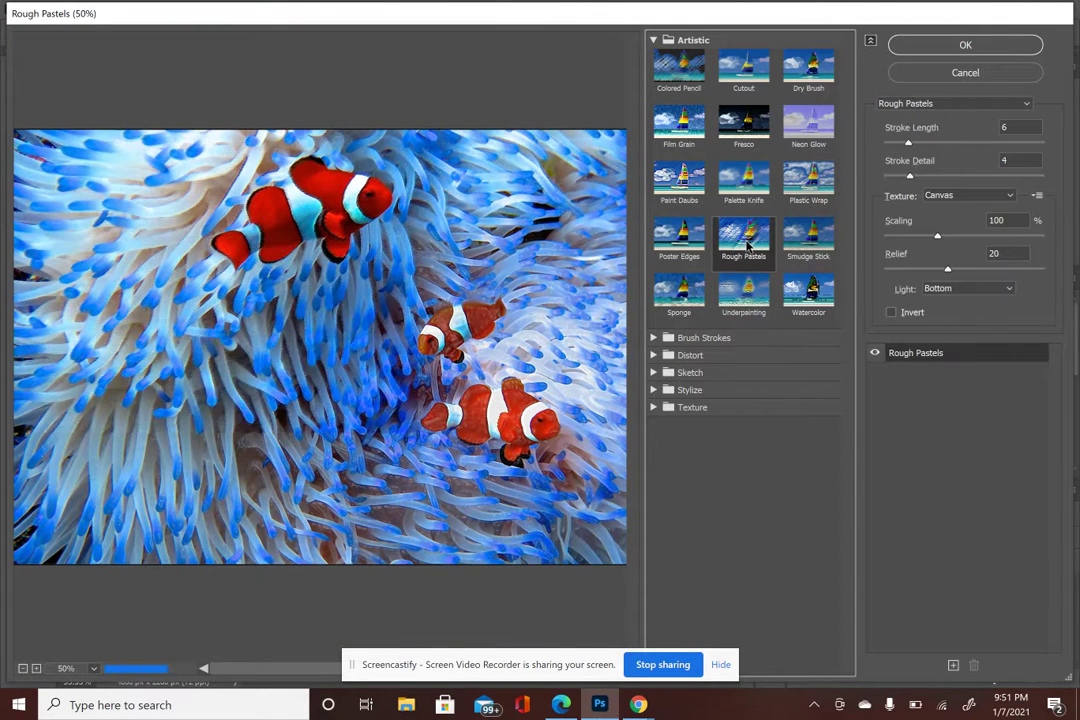
{"action": "left_click", "coordinate": [789, 260]}
{"action": "left_click", "coordinate": [679, 291]}
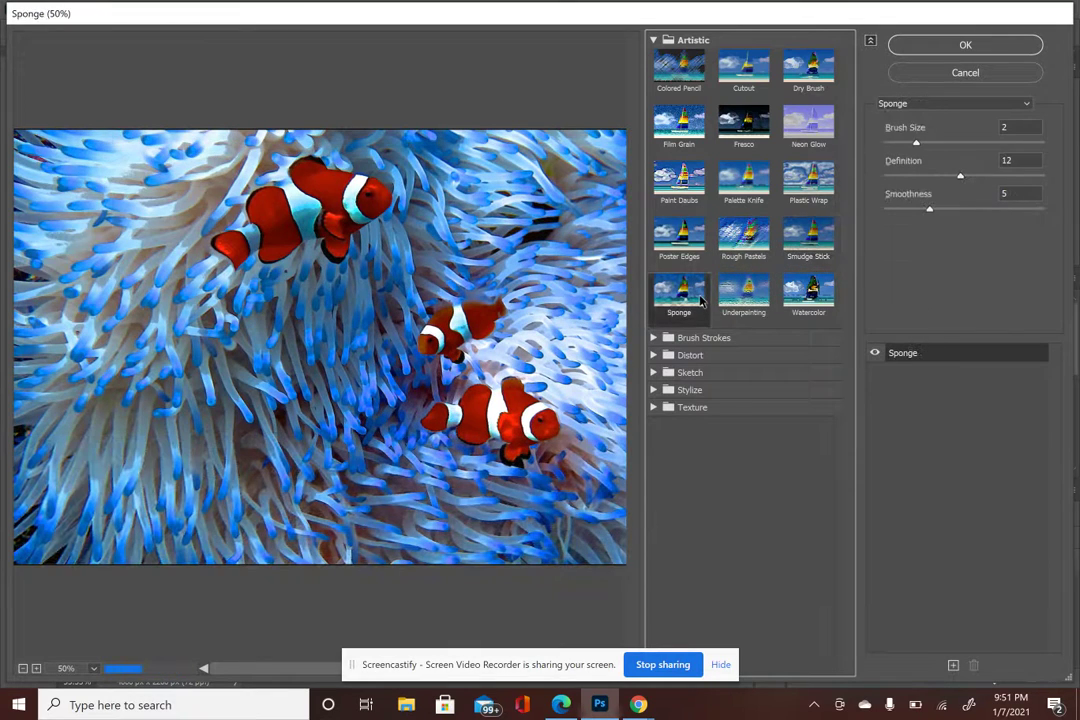
{"action": "left_click", "coordinate": [760, 338]}
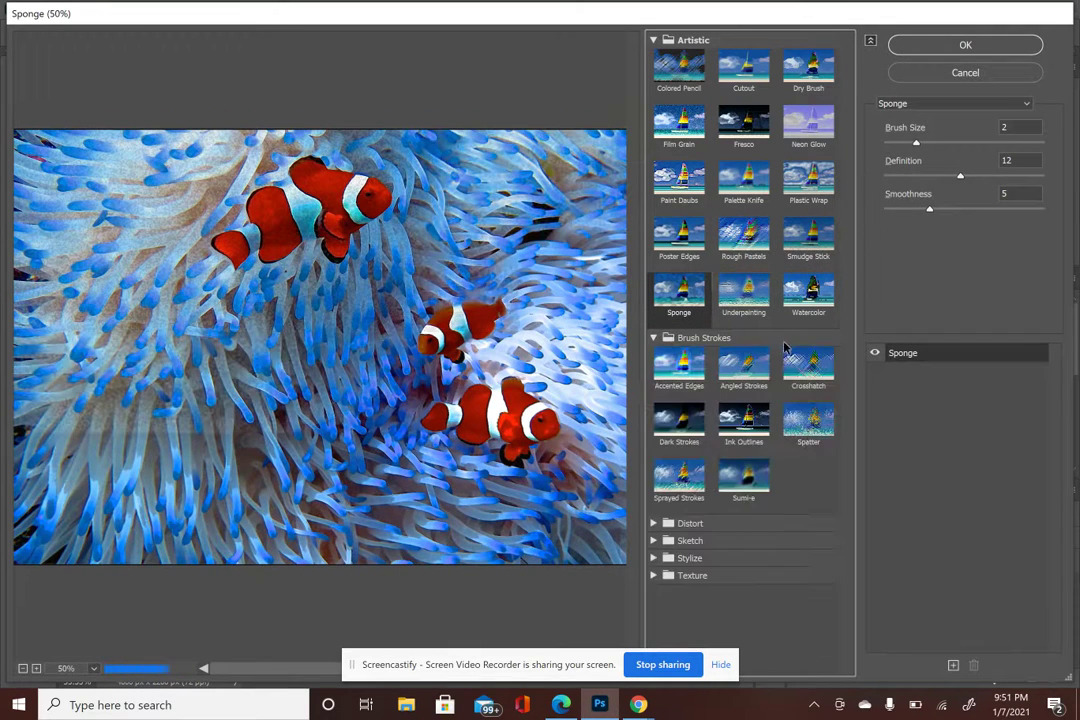
{"action": "left_click", "coordinate": [700, 524]}
{"action": "left_click", "coordinate": [672, 553]}
{"action": "left_click", "coordinate": [722, 566]}
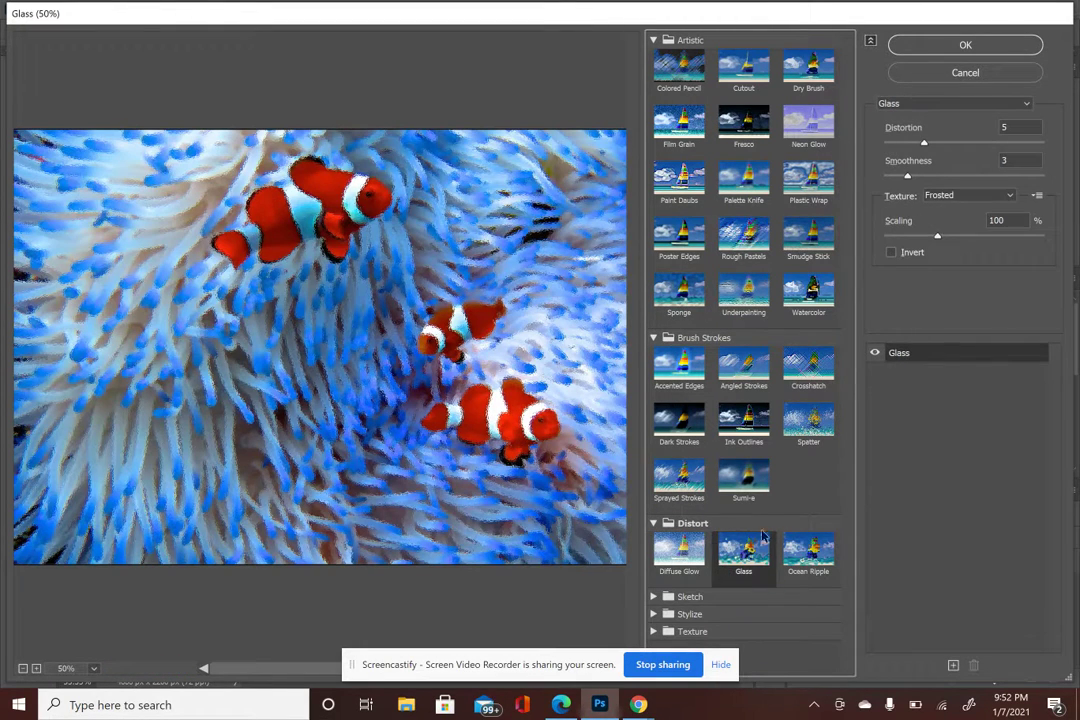
{"action": "left_click", "coordinate": [830, 568]}
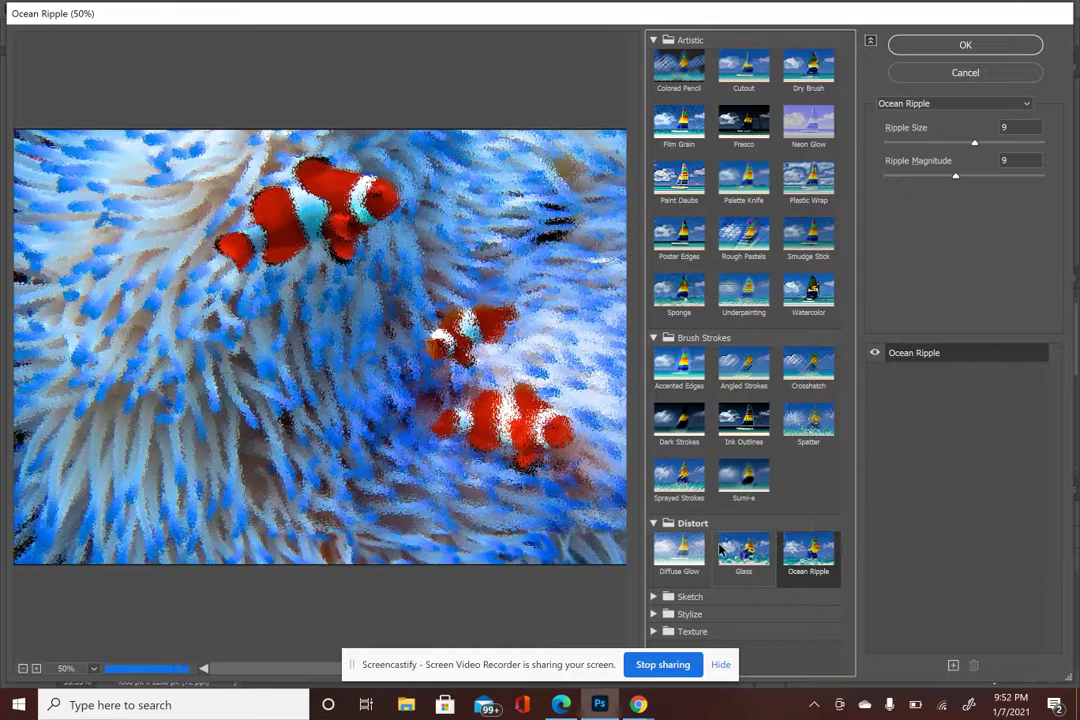
- Preview the Sketch filters Bas Relief, Chalk & Charcoal and Charcoal, then Stylize > Glowing Edges
{"action": "left_click", "coordinate": [737, 597]}
{"action": "scroll", "coordinate": [737, 597], "scroll_direction": "down", "scroll_amount": 5}
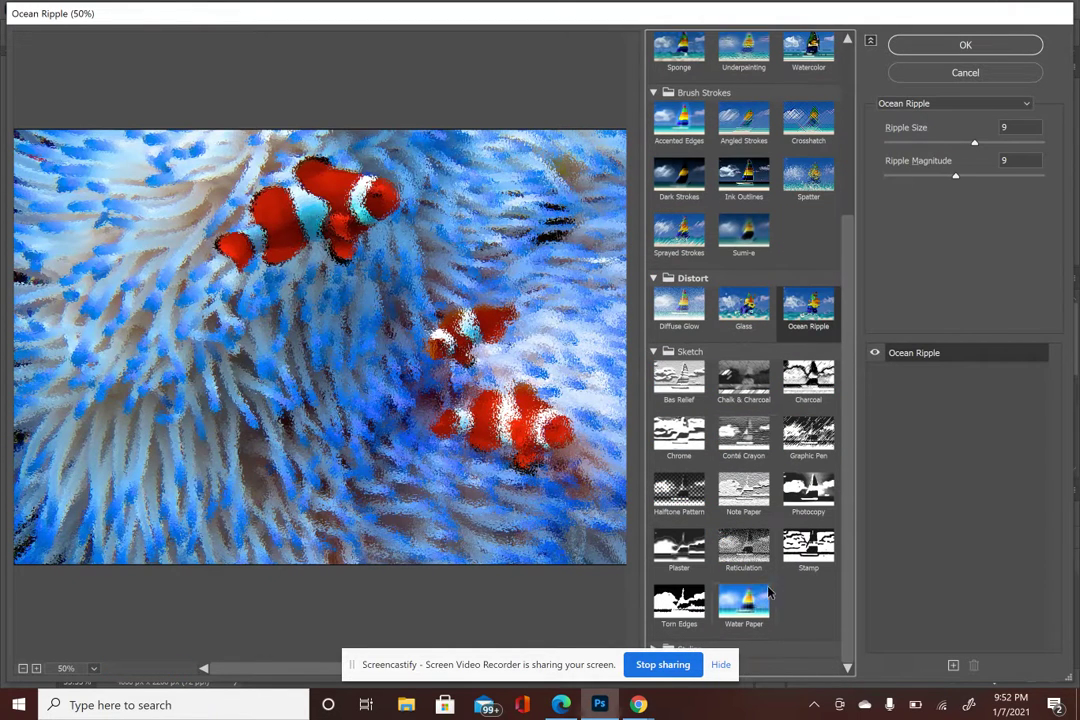
{"action": "scroll", "coordinate": [790, 638], "scroll_direction": "down", "scroll_amount": 1}
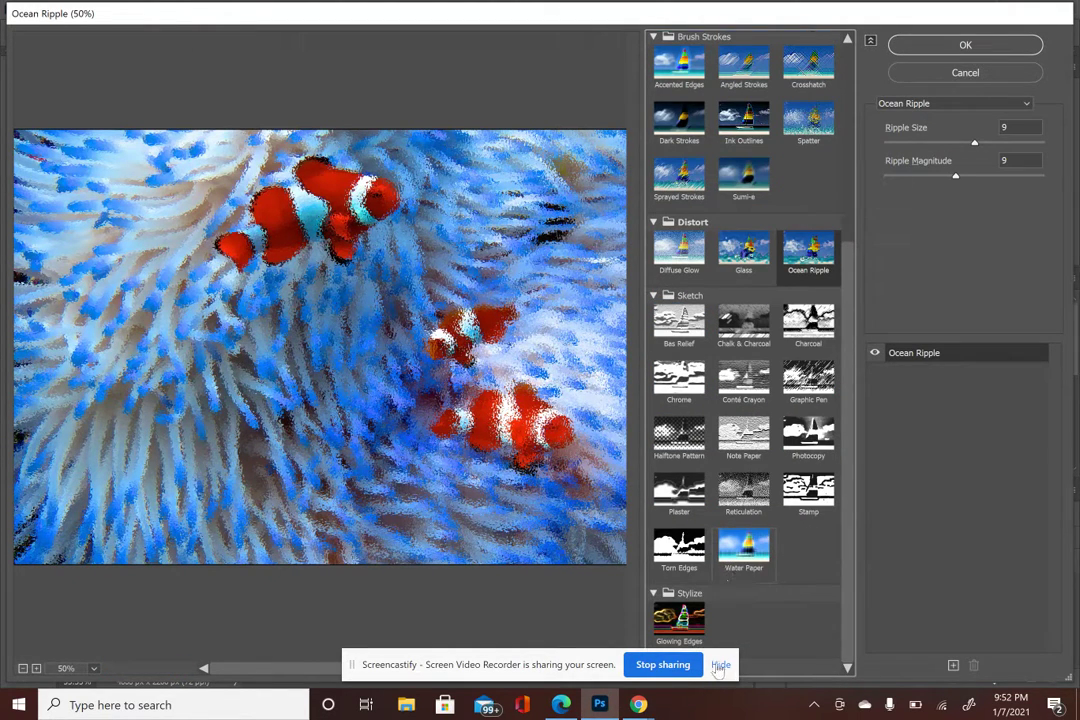
{"action": "left_click", "coordinate": [679, 320]}
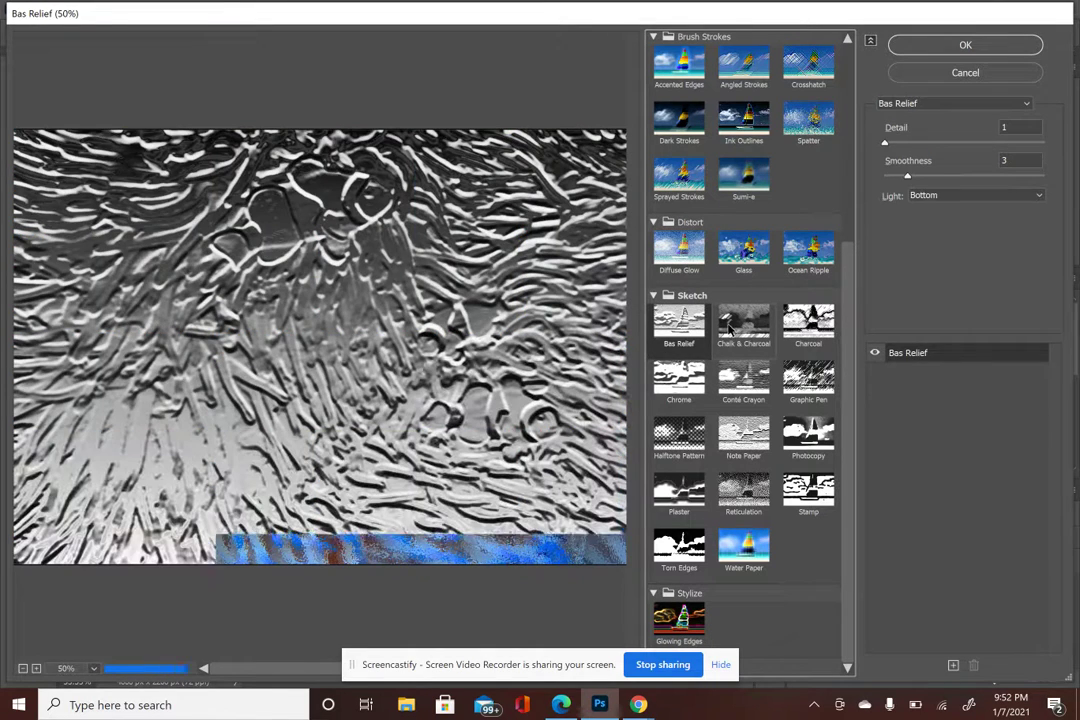
{"action": "left_click", "coordinate": [730, 325]}
{"action": "left_click", "coordinate": [808, 320]}
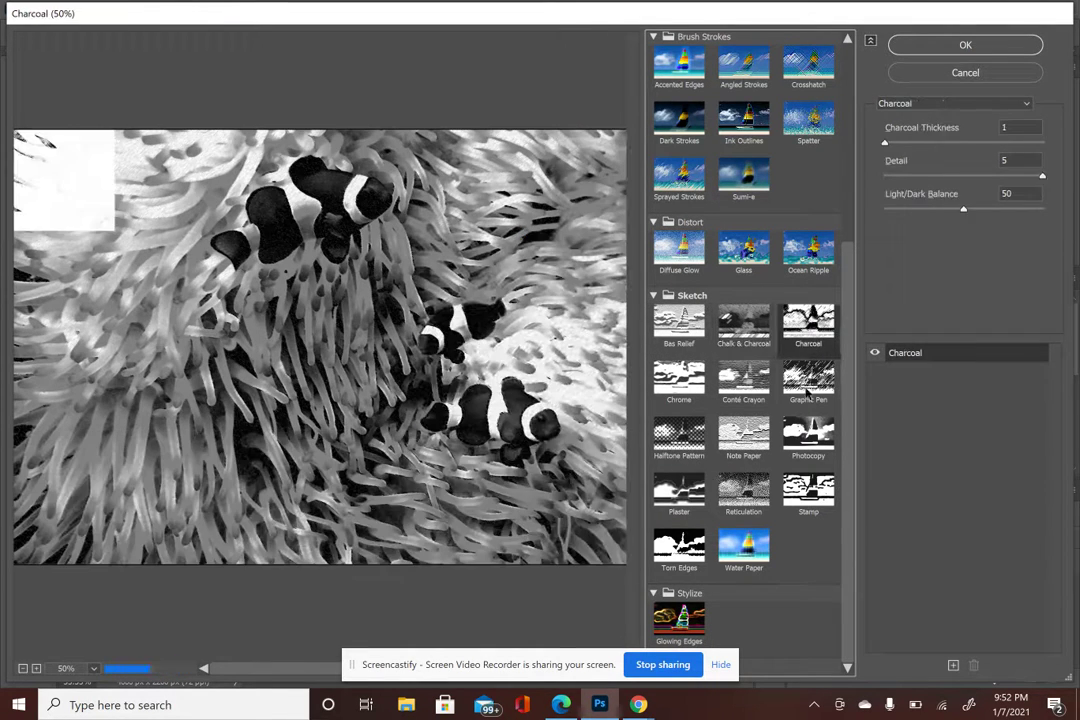
{"action": "left_click", "coordinate": [692, 620]}
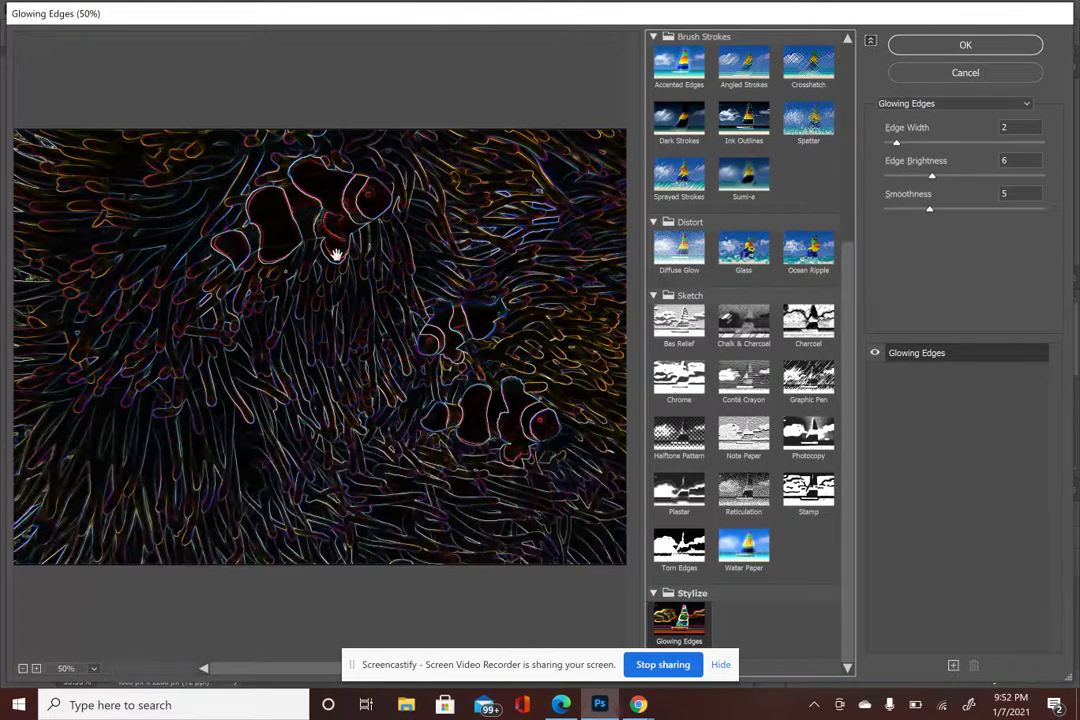
- Set Glowing Edges to Edge Width 5, Edge Brightness 7, Smoothness 11 and apply it to the fish
{"action": "left_click_drag", "start_coordinate": [896, 146], "coordinate": [937, 143]}
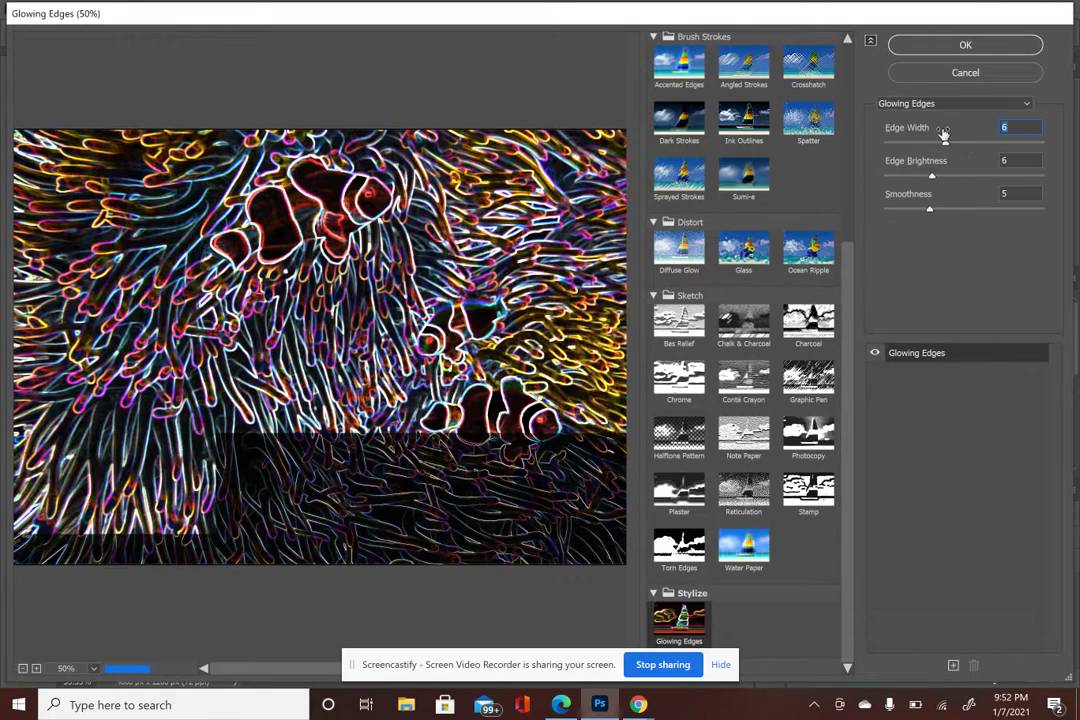
{"action": "left_click_drag", "start_coordinate": [935, 177], "coordinate": [993, 212]}
{"action": "left_click", "coordinate": [929, 213]}
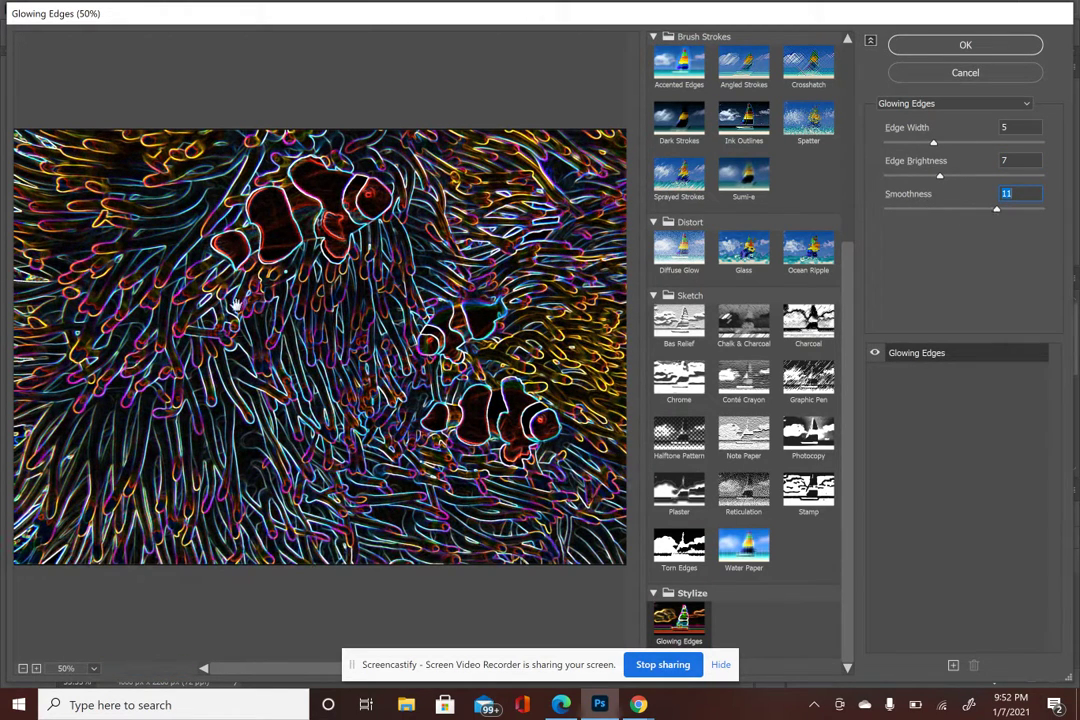
{"action": "left_click", "coordinate": [1000, 42]}
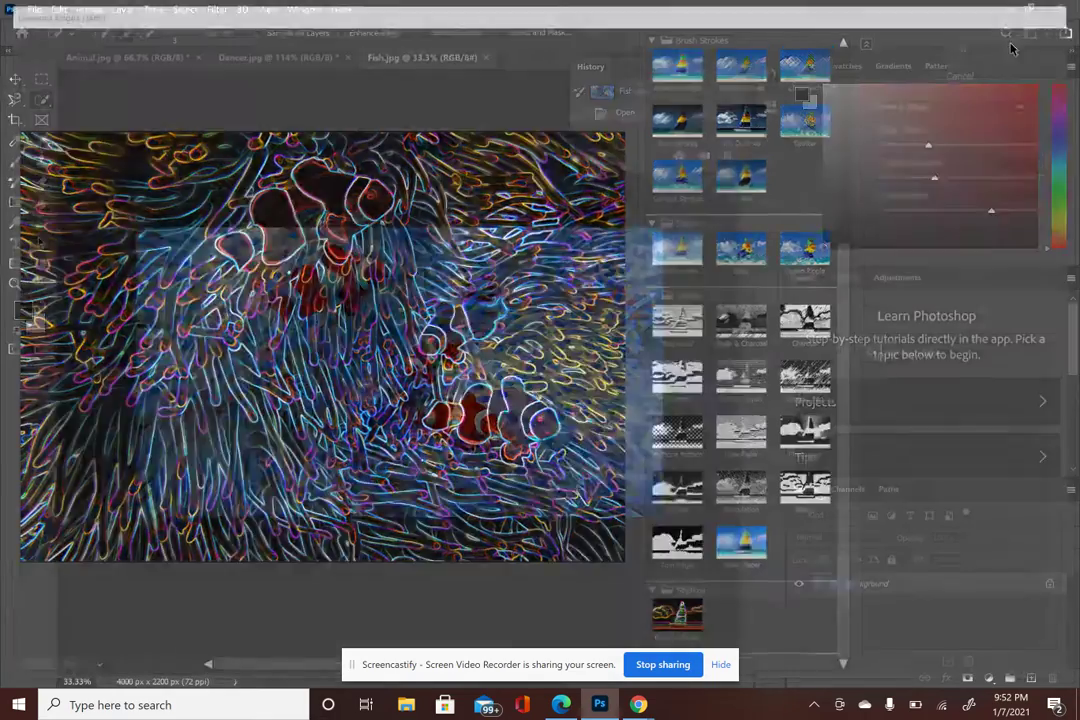
- Browse the Open dialog to Graphics 1 > JPG, then cancel without opening a file
{"action": "left_click", "coordinate": [266, 57]}
{"action": "left_click", "coordinate": [145, 59]}
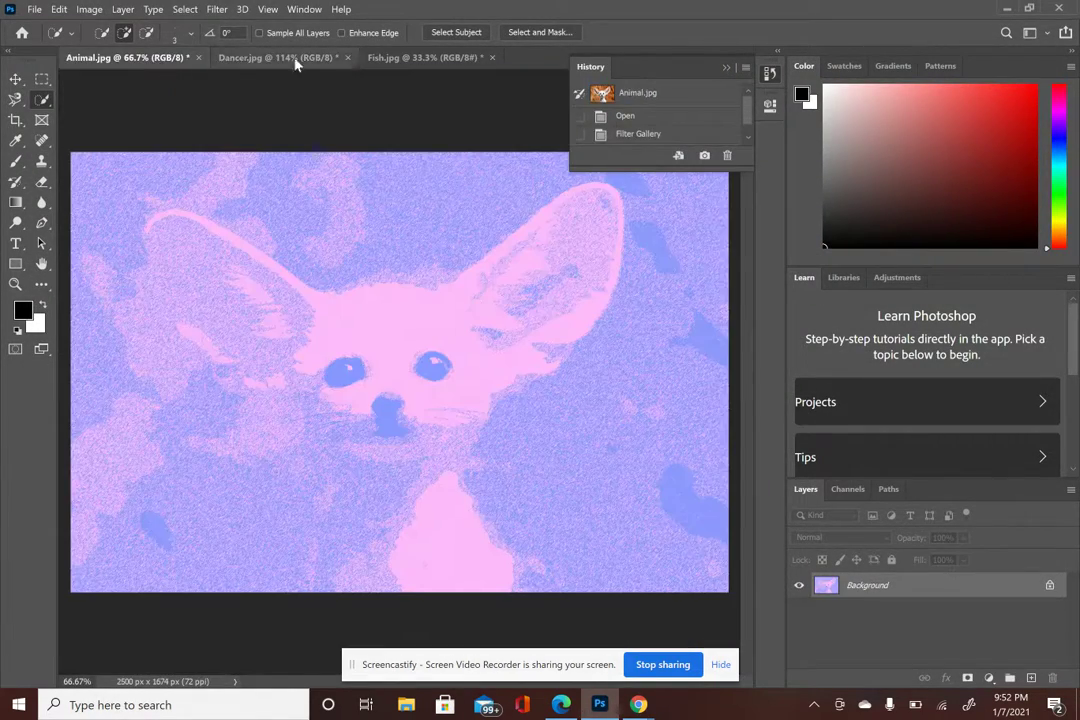
{"action": "left_click", "coordinate": [34, 9]}
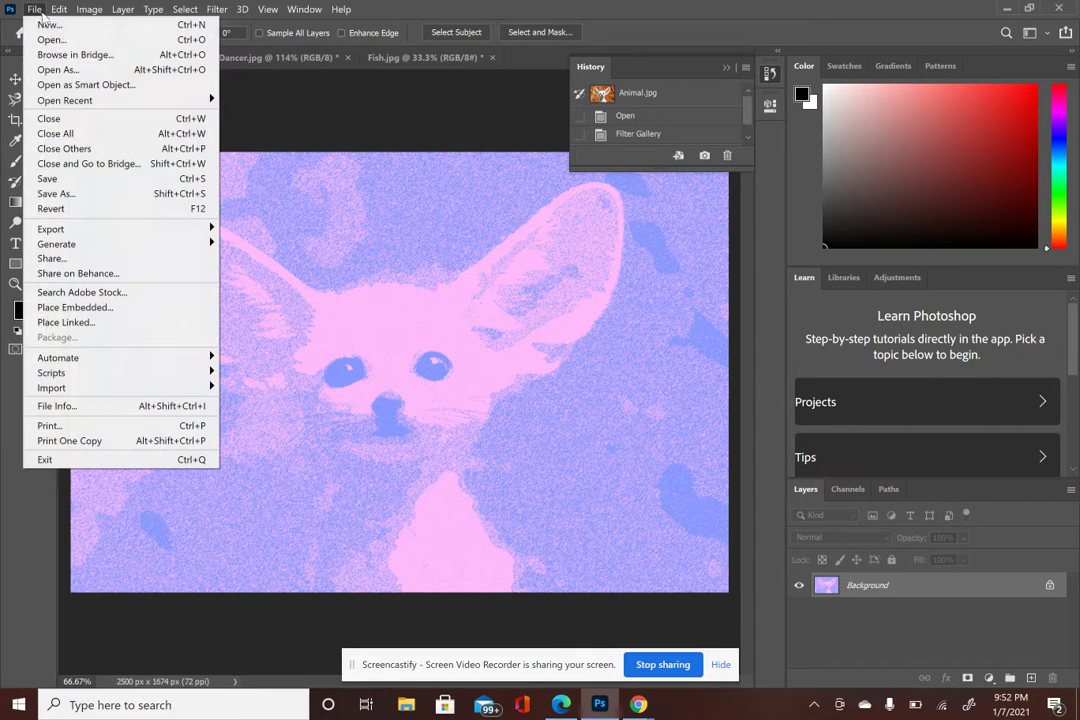
{"action": "left_click", "coordinate": [60, 42]}
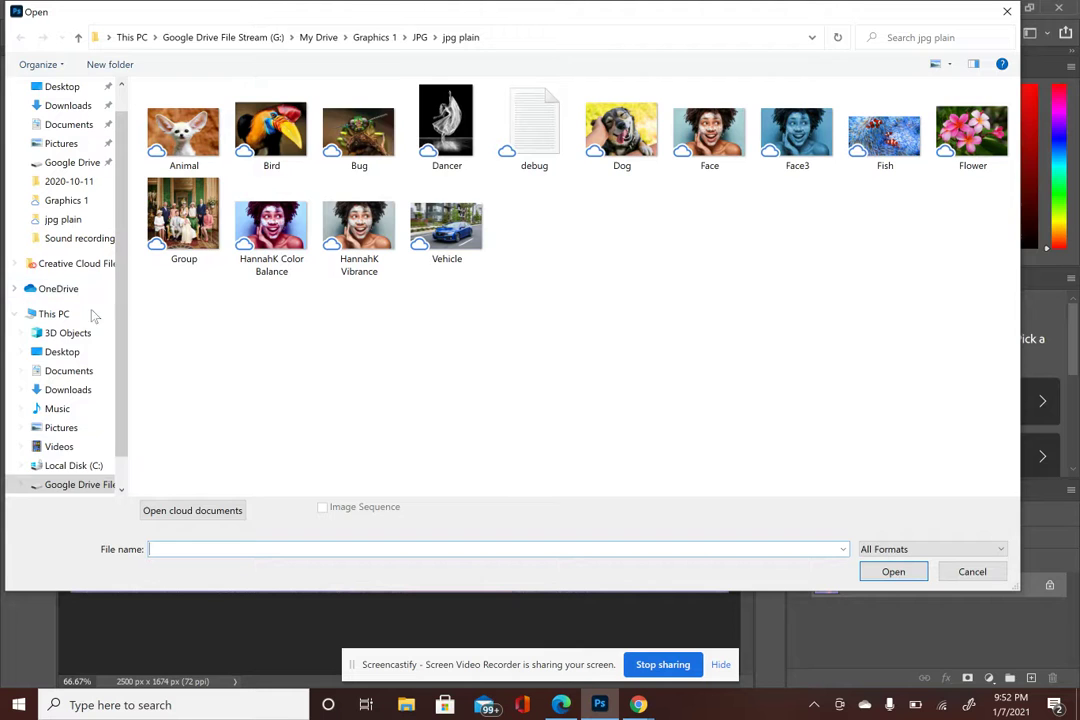
{"action": "left_click", "coordinate": [368, 39]}
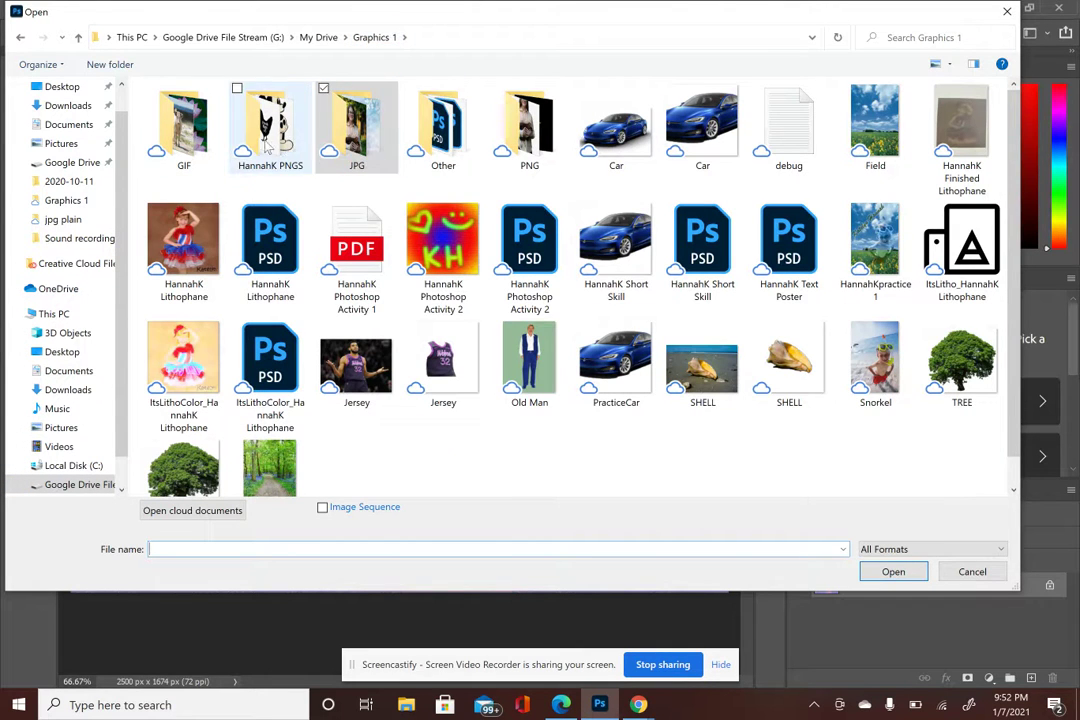
{"action": "double_click", "coordinate": [383, 160]}
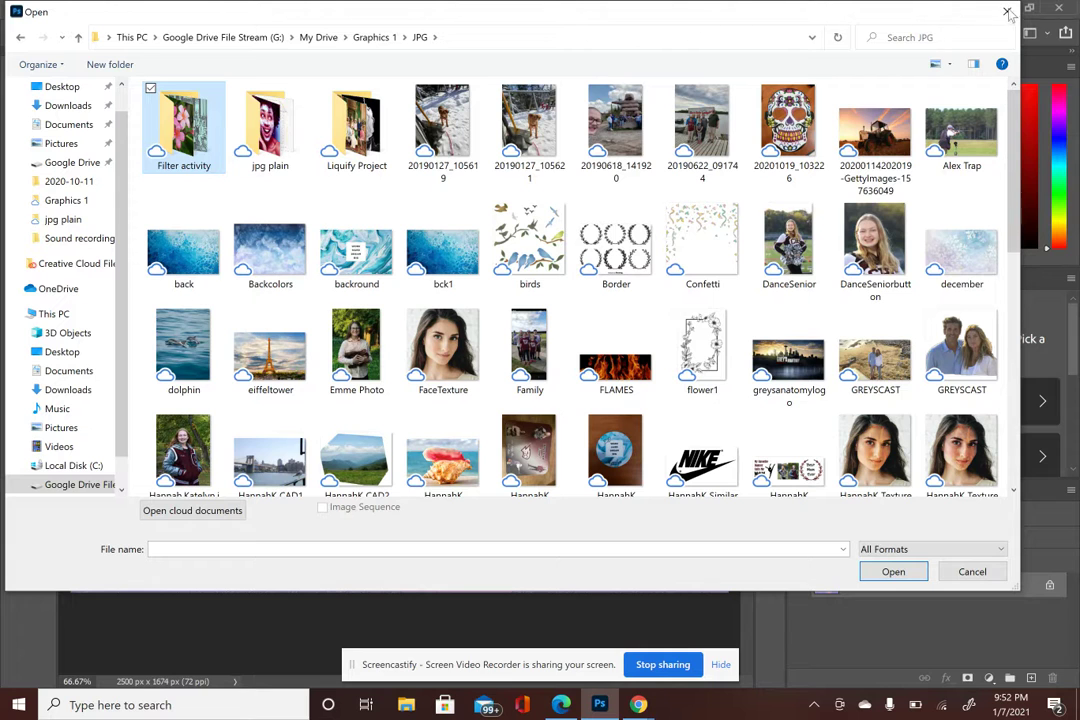
{"action": "left_click", "coordinate": [972, 571]}
{"action": "key", "text": "alt+Tab"}
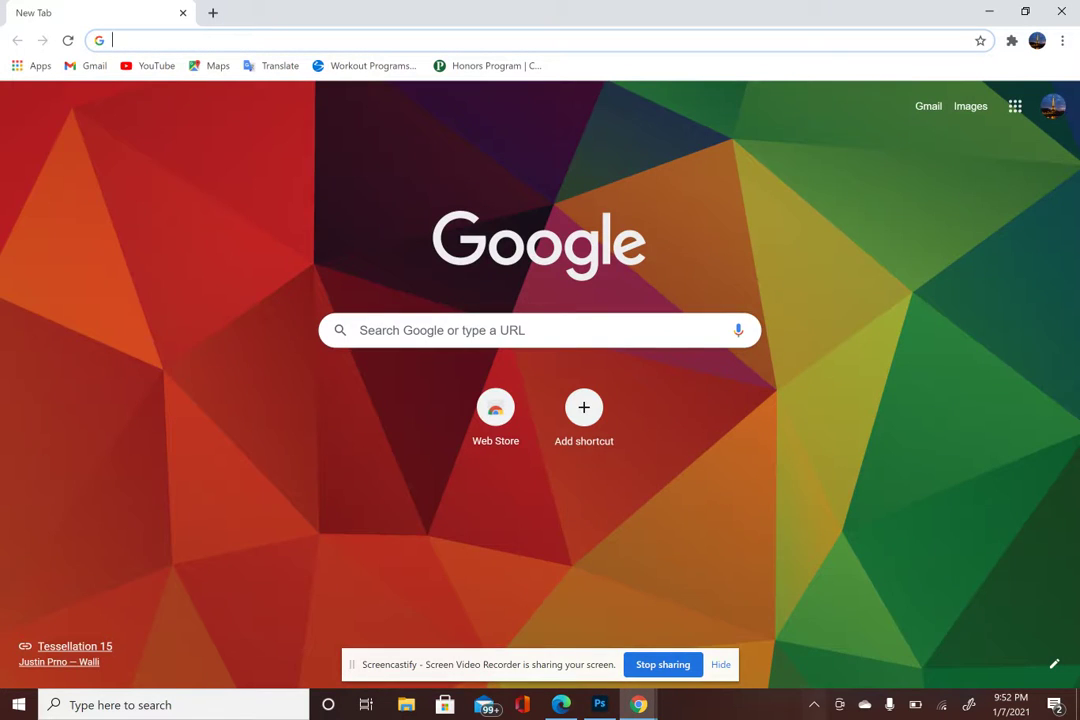
- In File Explorer, go to Graphics 1 > JPG > Filter activity and select the first image
{"action": "left_click", "coordinate": [406, 705]}
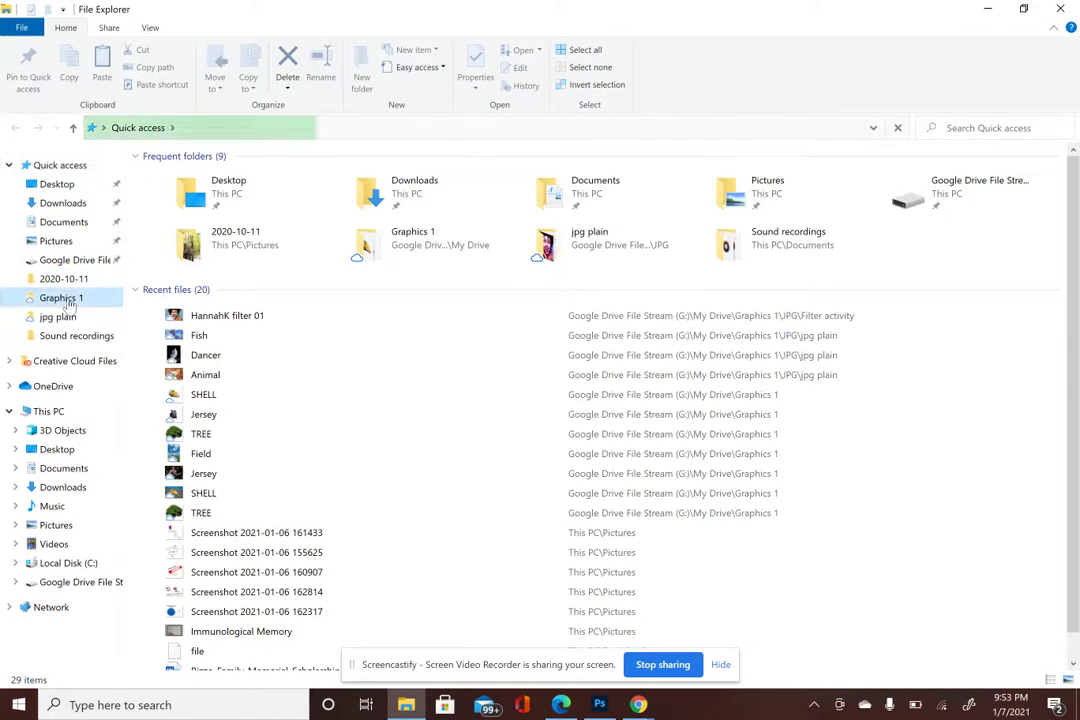
{"action": "left_click", "coordinate": [66, 299]}
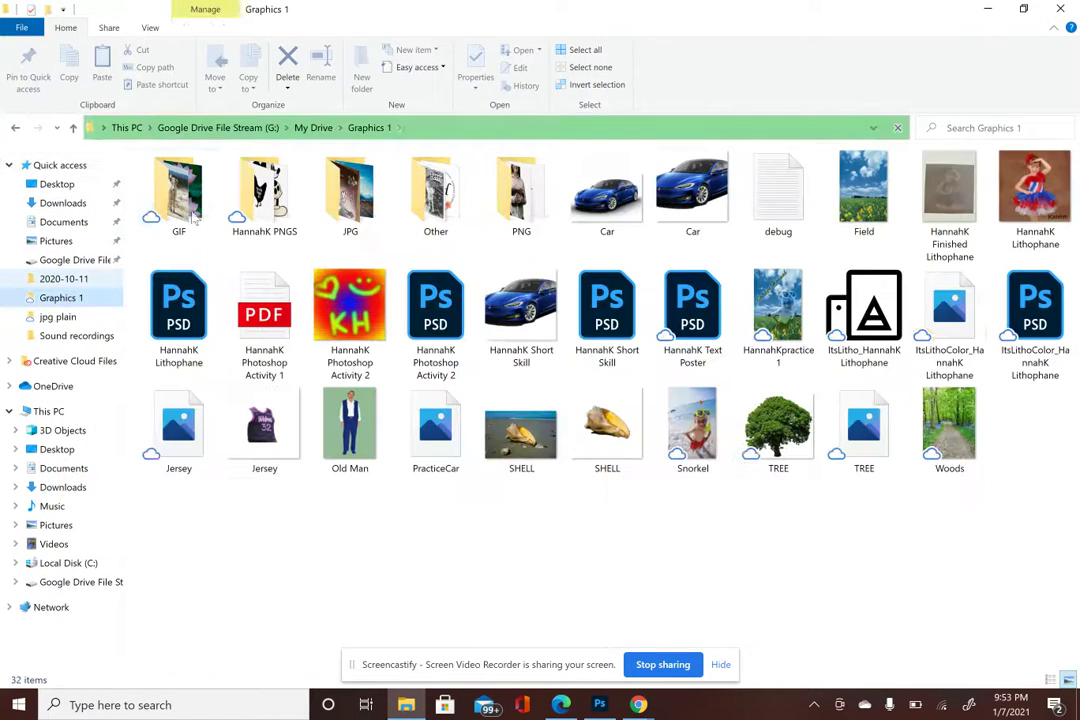
{"action": "double_click", "coordinate": [341, 200]}
{"action": "left_click", "coordinate": [196, 212]}
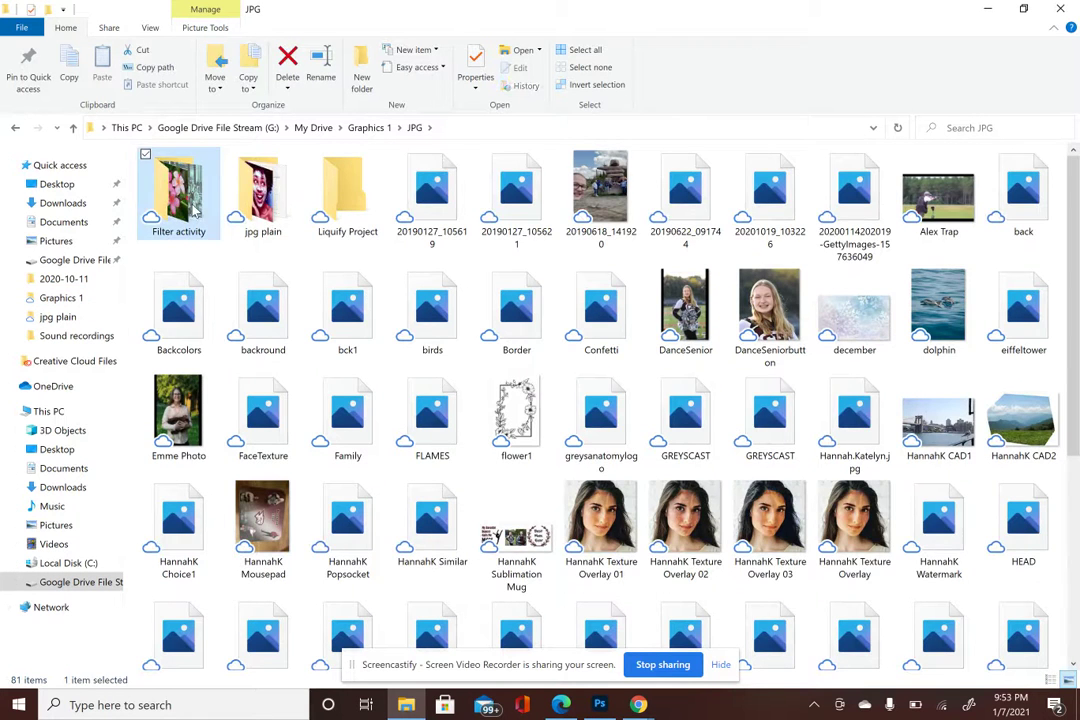
{"action": "double_click", "coordinate": [196, 212]}
{"action": "left_click", "coordinate": [196, 212]}
- Open the first filtered image in Photos and advance through the dancer, fox and hornbill images
{"action": "key", "text": "Return"}
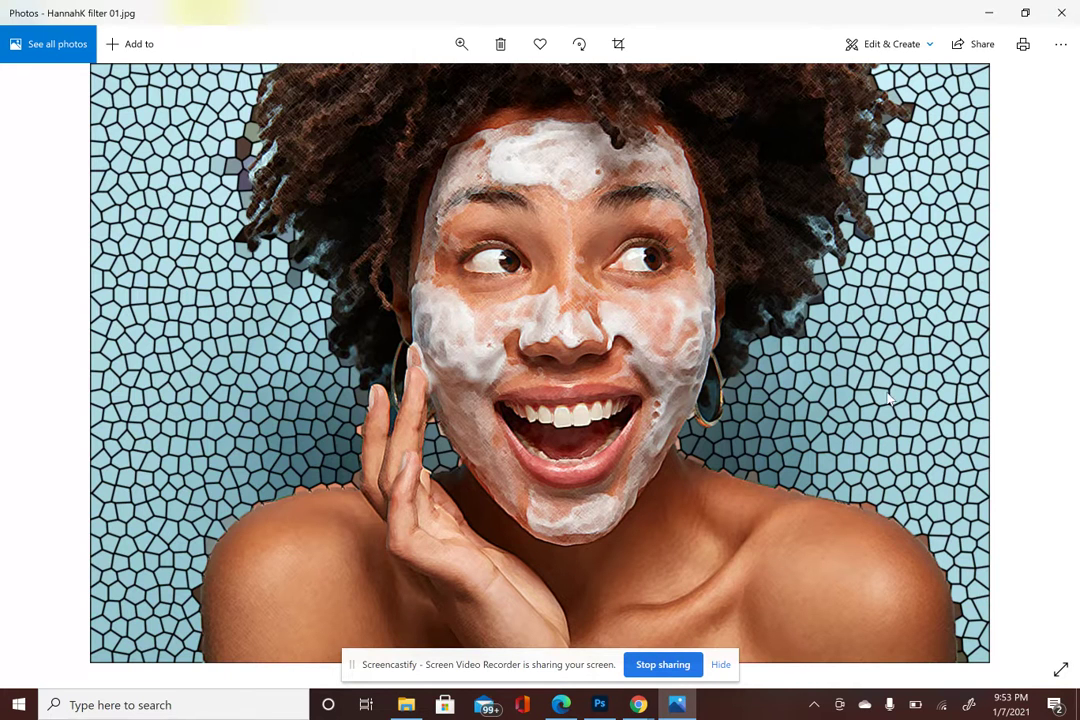
{"action": "left_click", "coordinate": [1041, 365]}
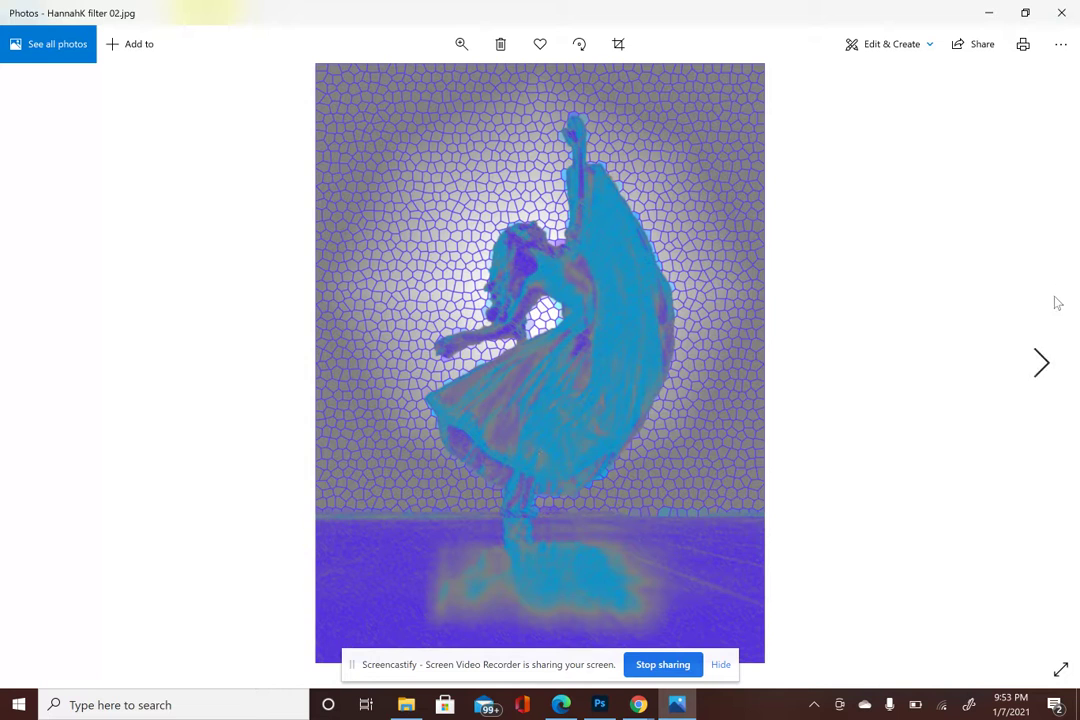
{"action": "left_click", "coordinate": [1041, 362]}
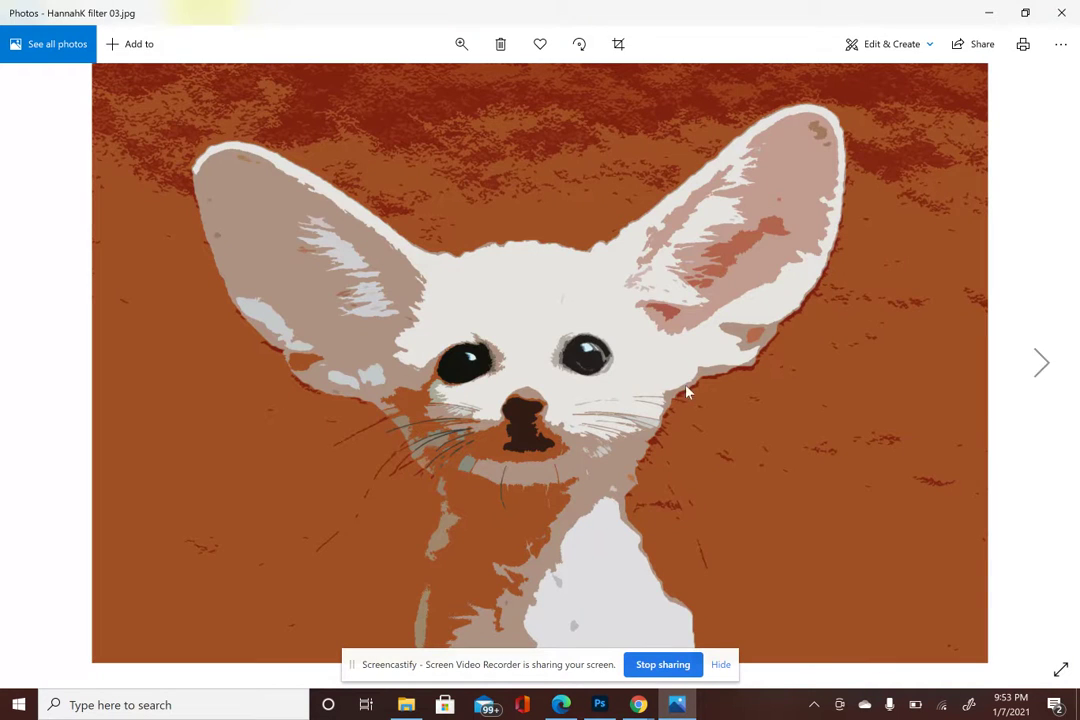
{"action": "left_click", "coordinate": [1045, 384]}
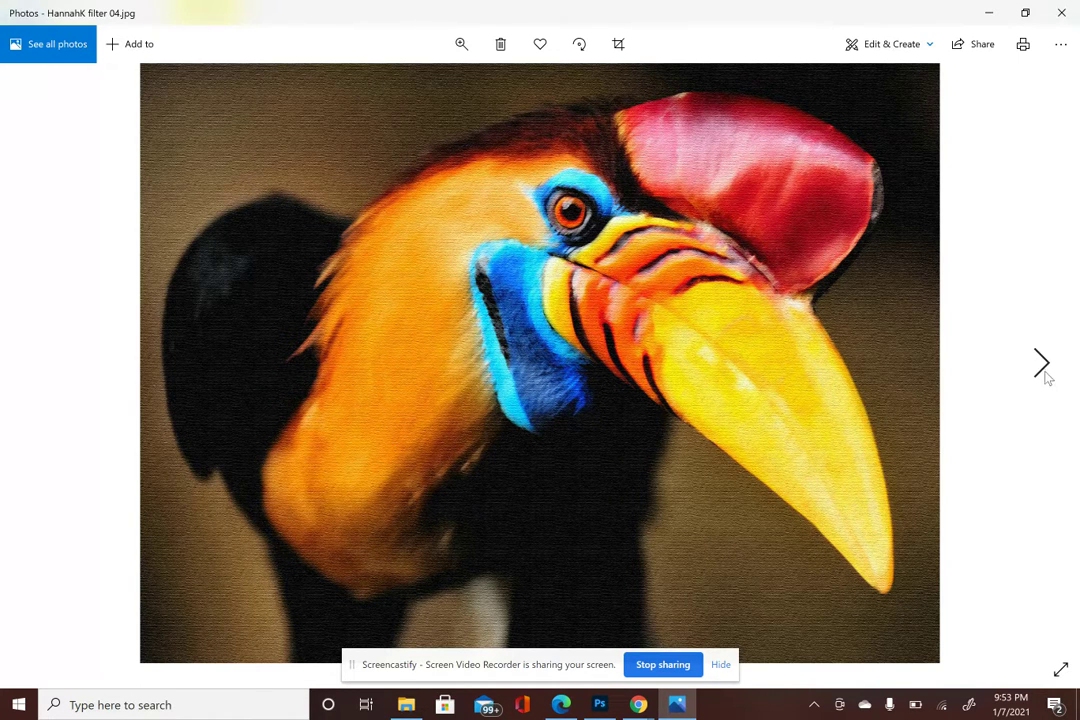
- View the blue car, green bug, dog, clownfish, flower and group portrait images, then close Photos
{"action": "left_click", "coordinate": [1041, 362]}
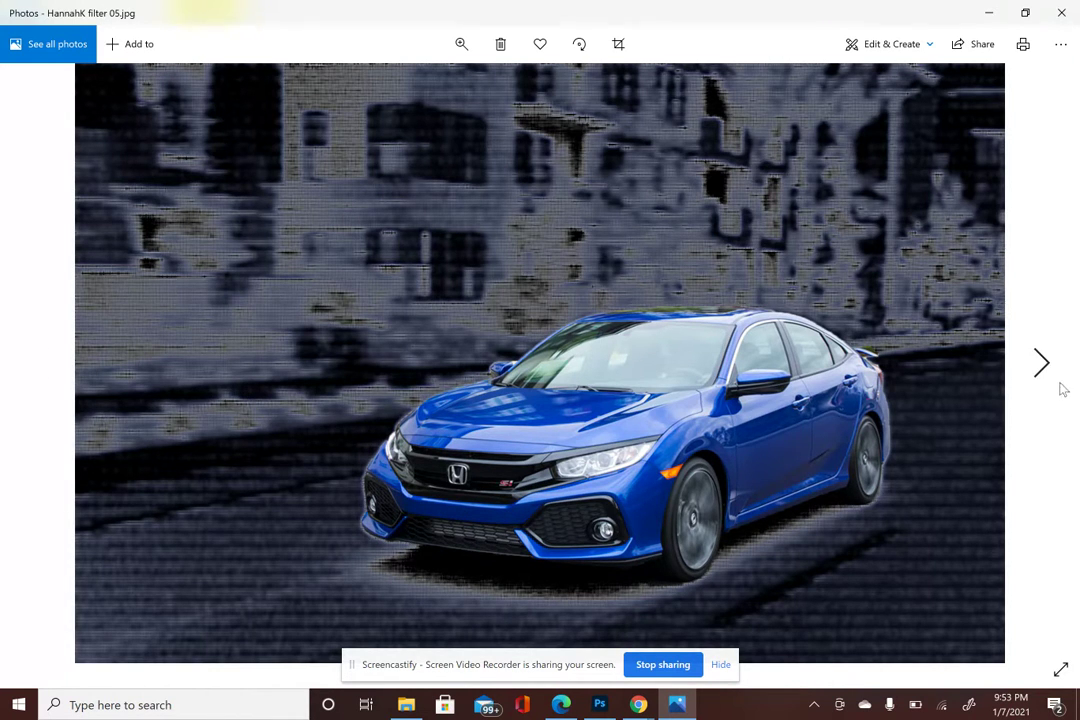
{"action": "left_click", "coordinate": [1026, 357]}
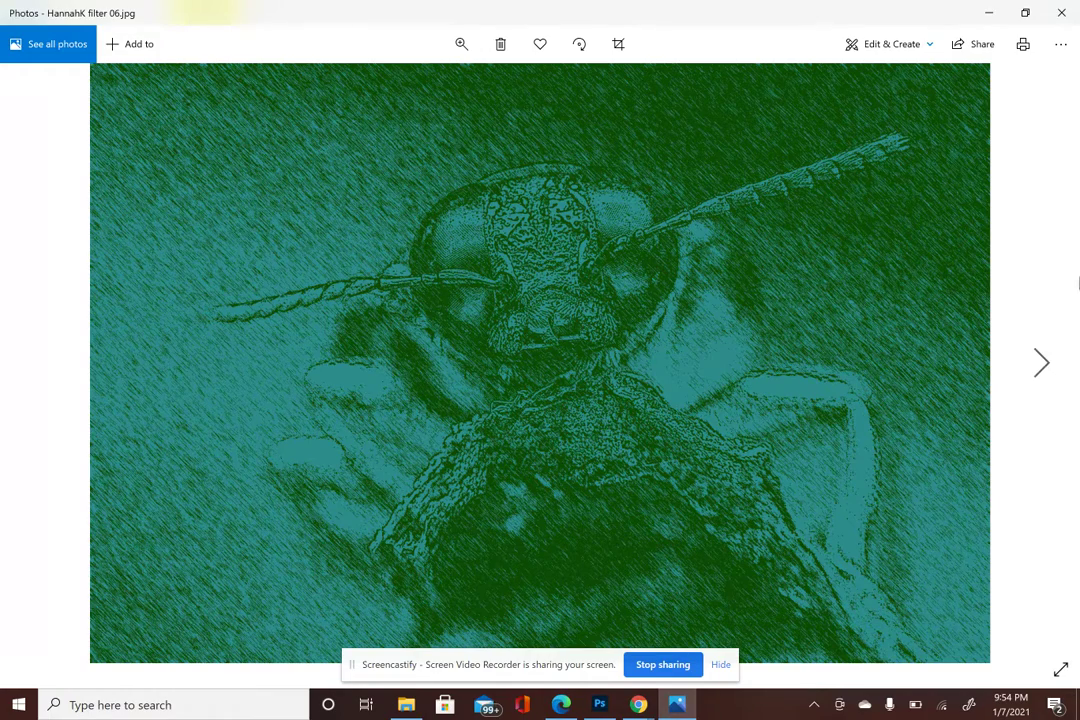
{"action": "left_click", "coordinate": [1053, 373]}
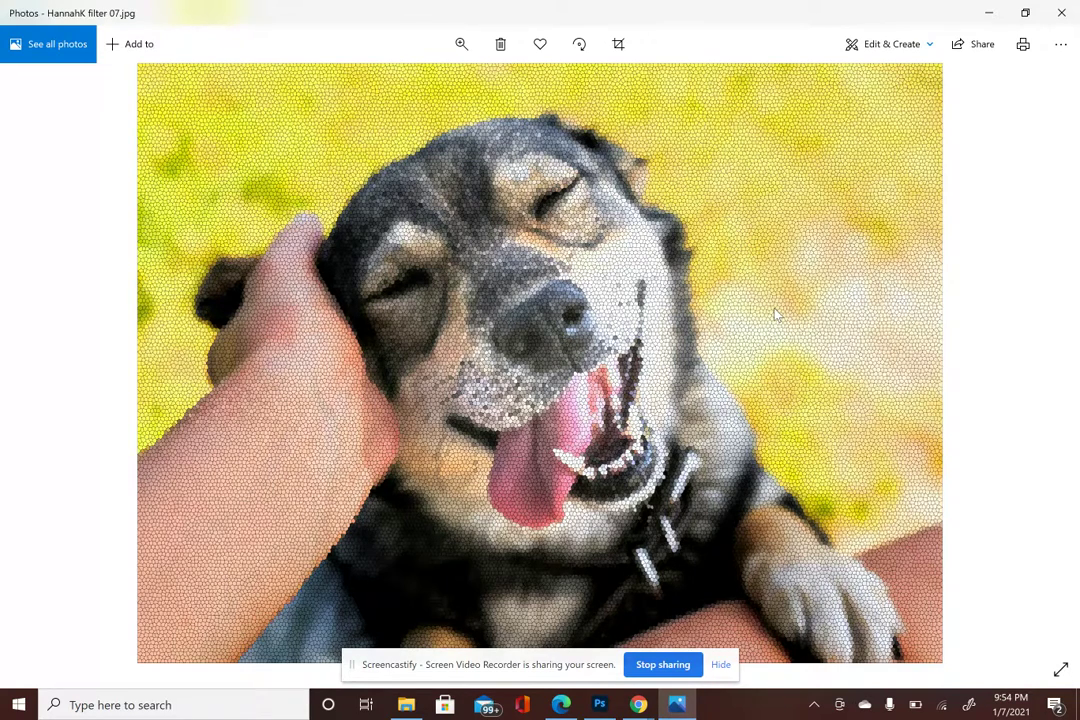
{"action": "left_click", "coordinate": [1053, 372]}
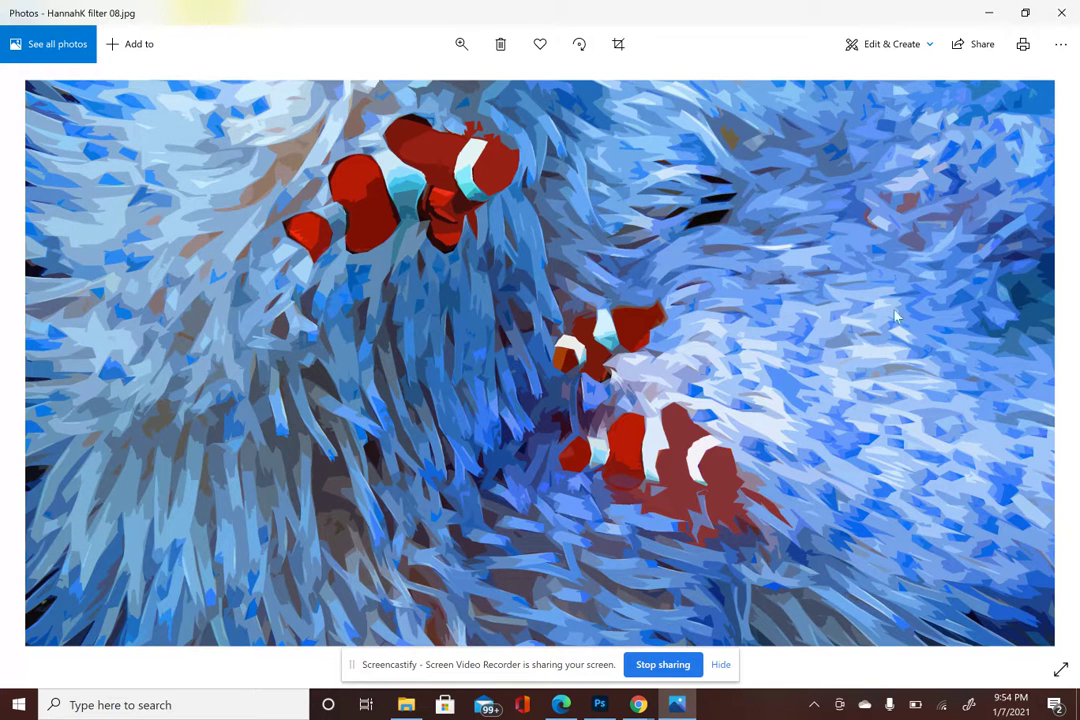
{"action": "left_click", "coordinate": [1038, 365]}
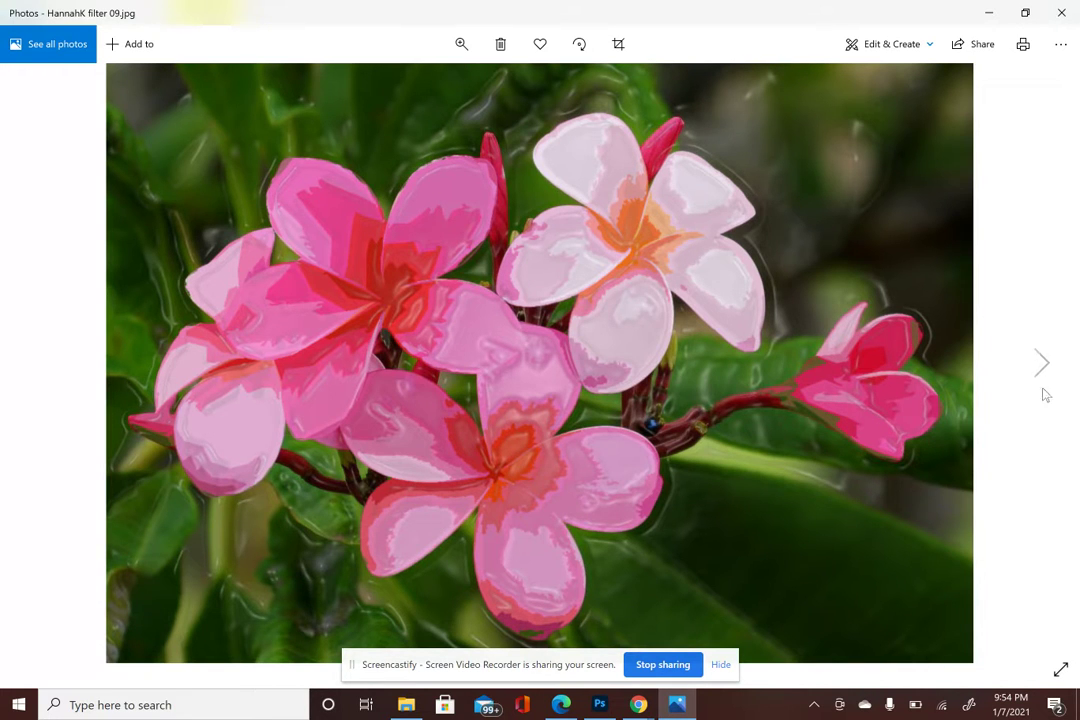
{"action": "left_click", "coordinate": [1045, 360]}
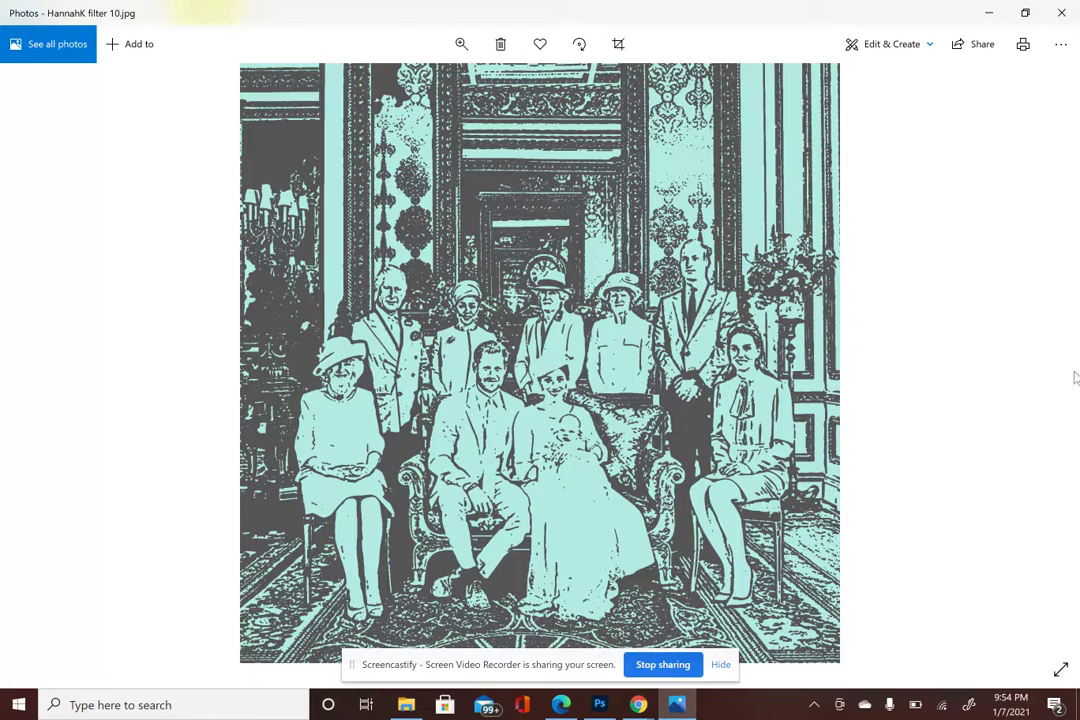
{"action": "left_click", "coordinate": [1061, 12]}
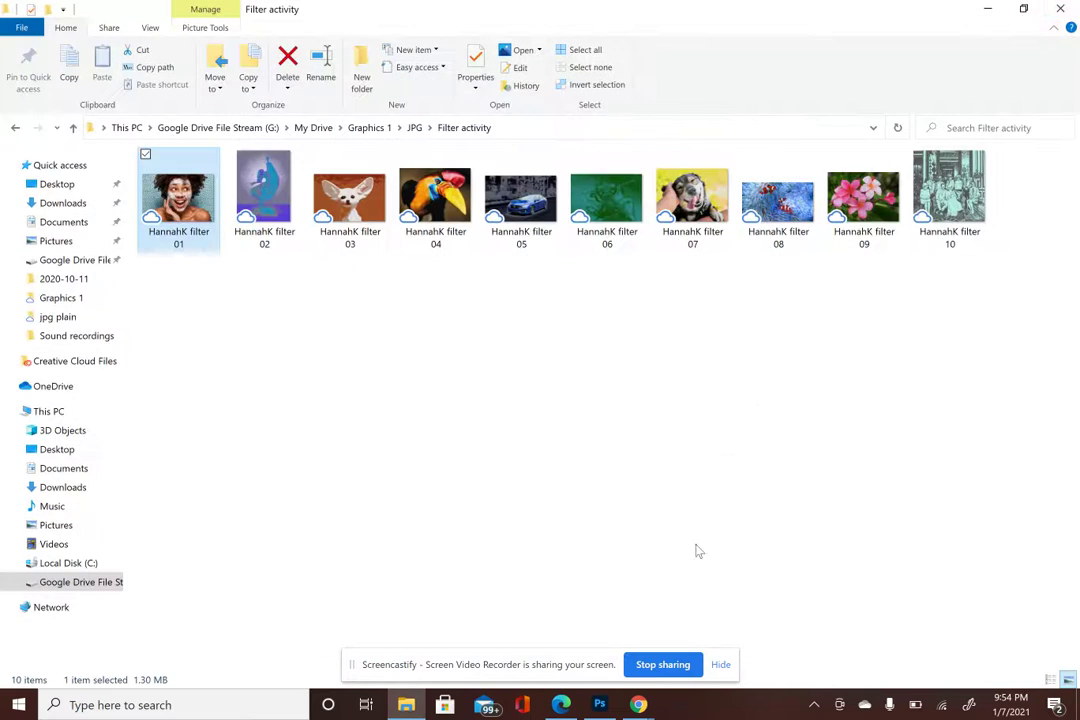
- Bring up the Dancer.jpg document in Photoshop and launch the Filter Gallery on it
{"action": "left_click", "coordinate": [598, 704]}
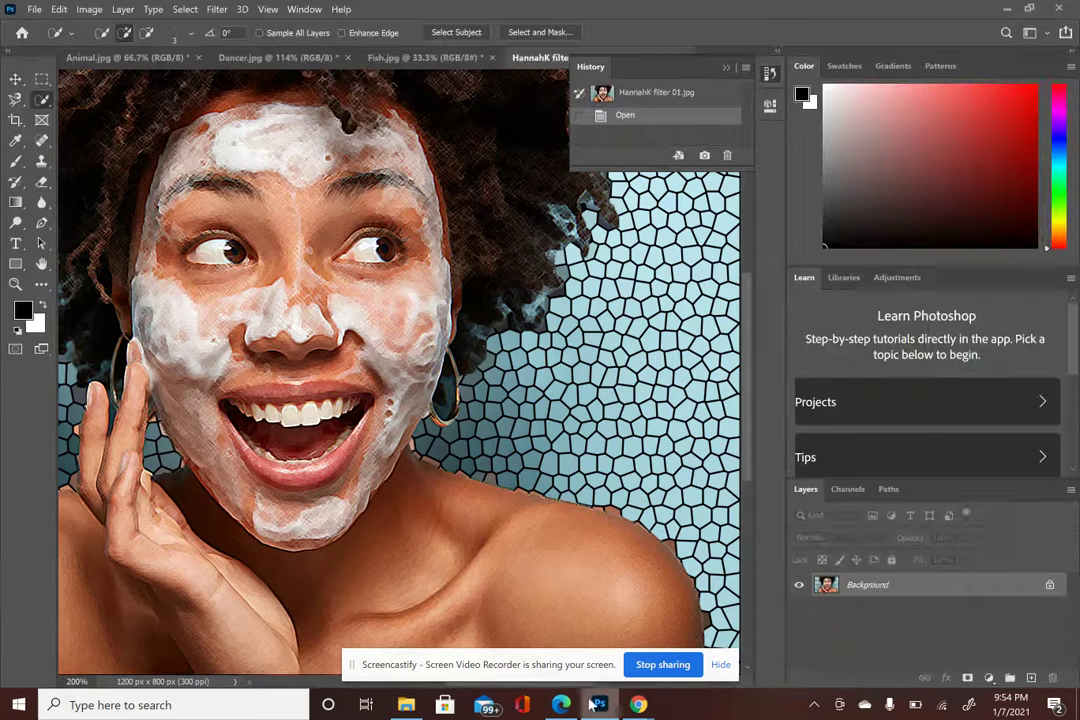
{"action": "left_click", "coordinate": [217, 56]}
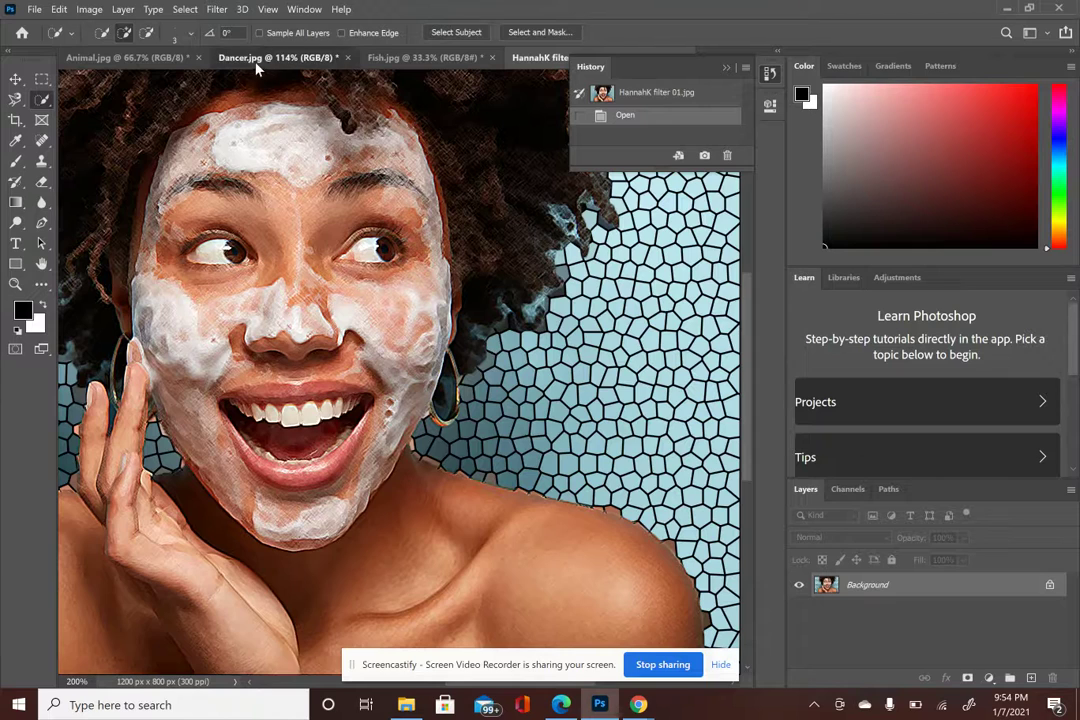
{"action": "left_click", "coordinate": [217, 9]}
{"action": "left_click", "coordinate": [224, 65]}
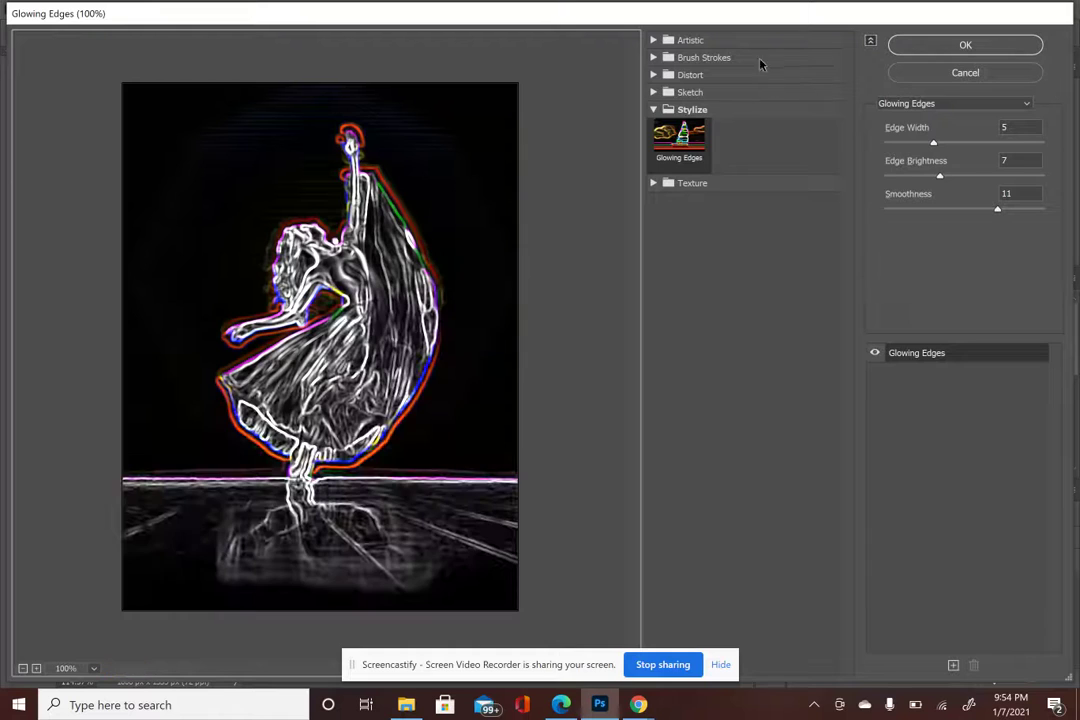
- Preview Artistic filters Colored Pencil through Palette Knife, then apply Plastic Wrap to Dancer
{"action": "left_click", "coordinate": [750, 44]}
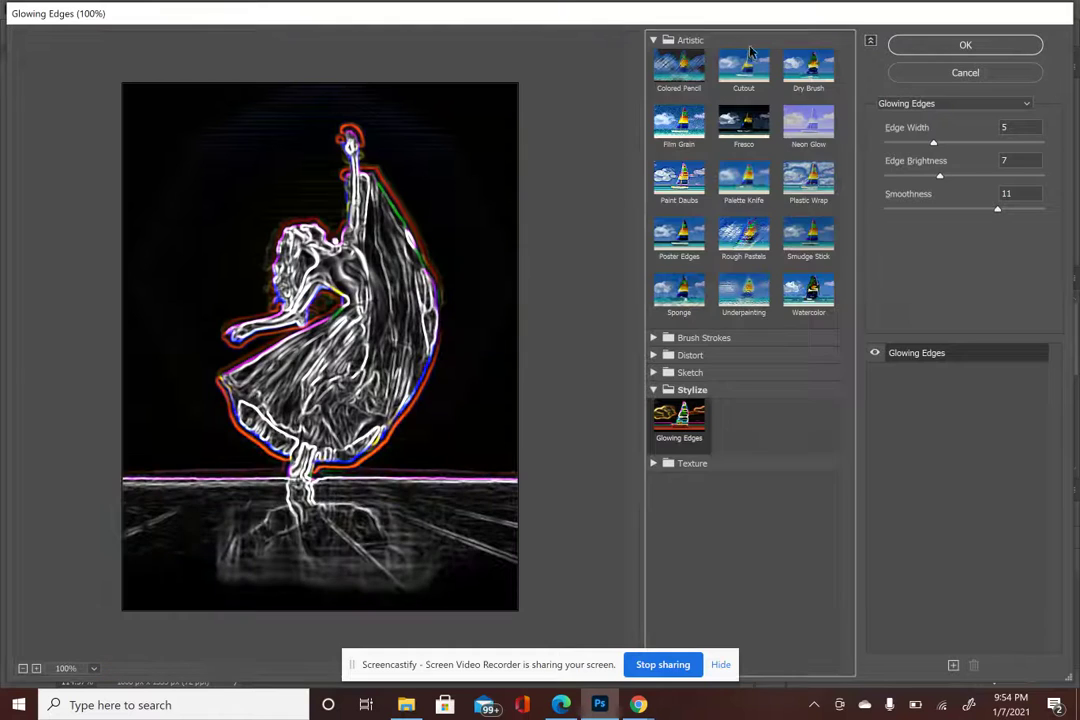
{"action": "left_click", "coordinate": [679, 68]}
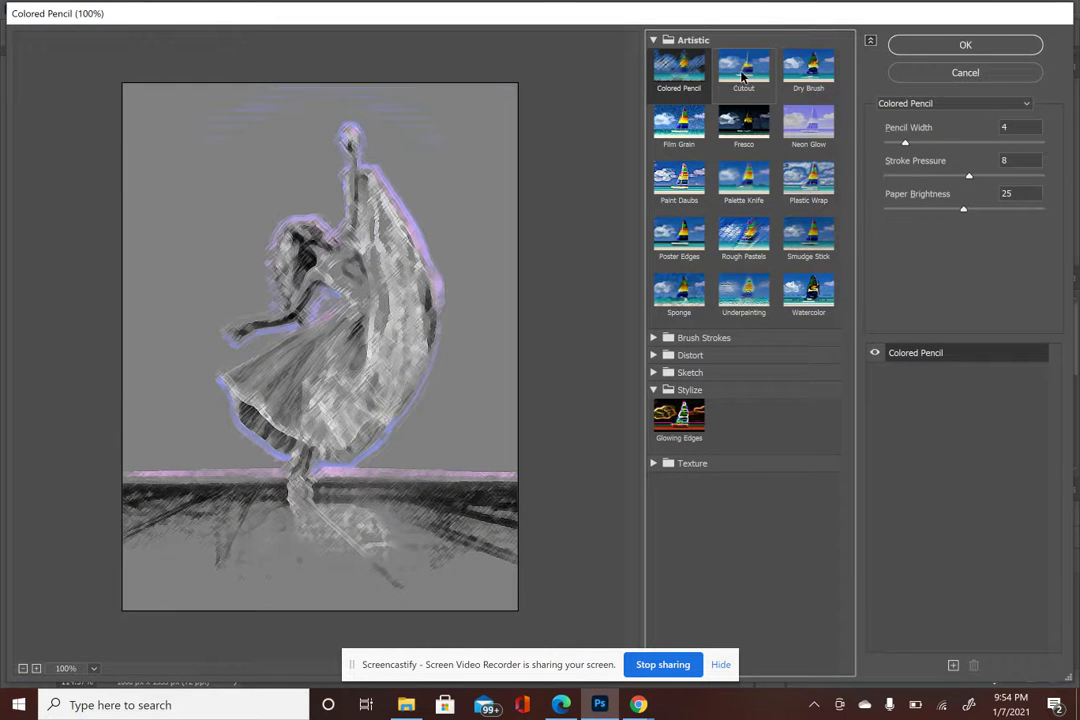
{"action": "left_click", "coordinate": [742, 70]}
{"action": "left_click", "coordinate": [808, 68]}
{"action": "left_click", "coordinate": [693, 133]}
{"action": "left_click", "coordinate": [743, 130]}
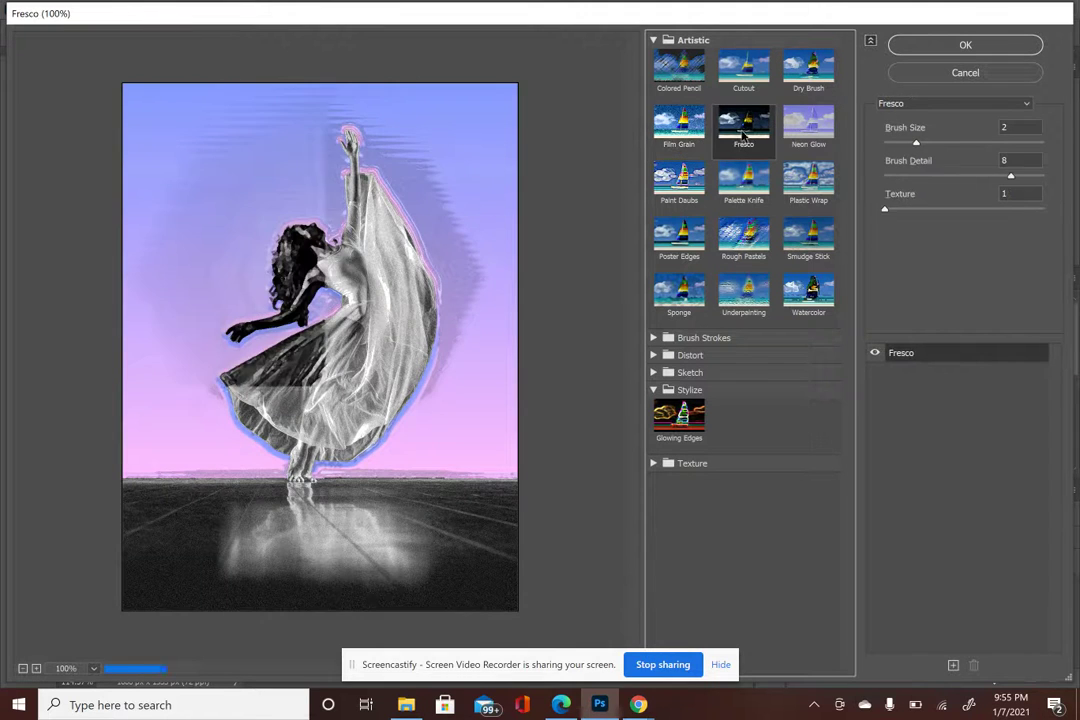
{"action": "left_click", "coordinate": [808, 125]}
{"action": "left_click", "coordinate": [680, 182]}
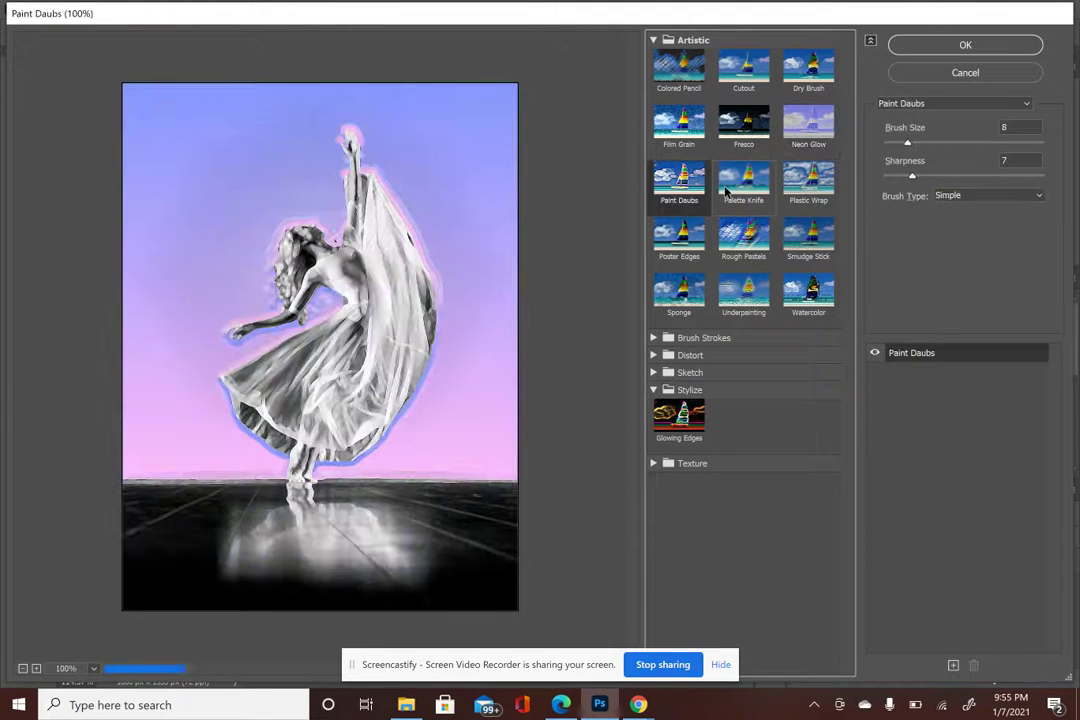
{"action": "left_click", "coordinate": [733, 182]}
{"action": "left_click", "coordinate": [808, 183]}
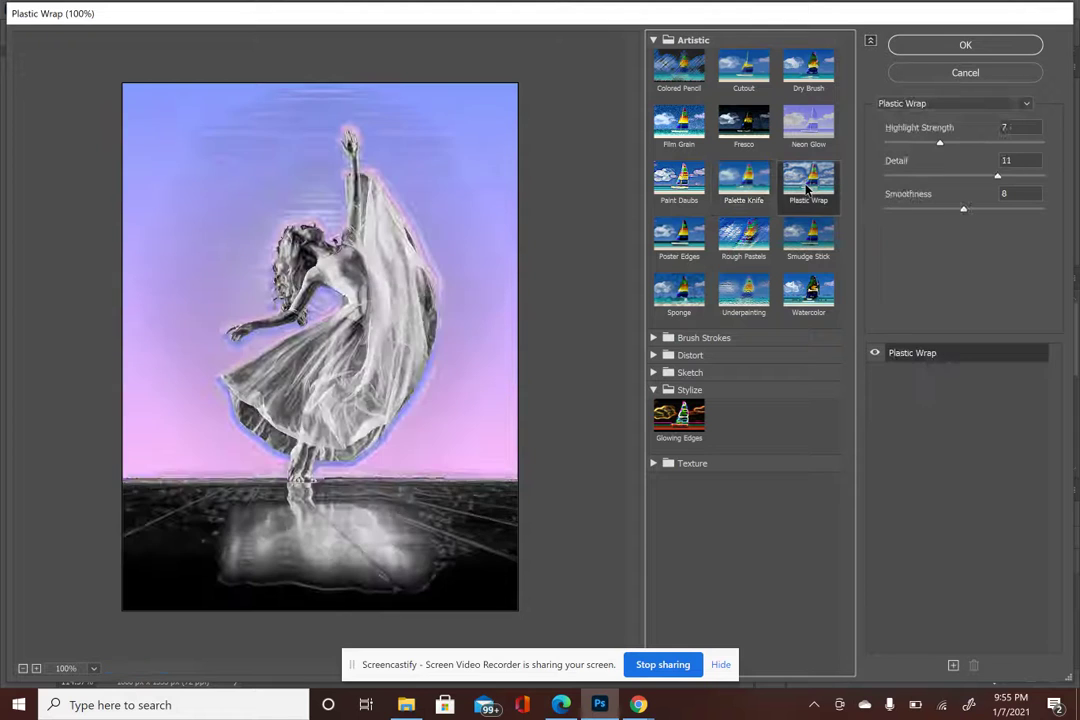
{"action": "left_click", "coordinate": [967, 50]}
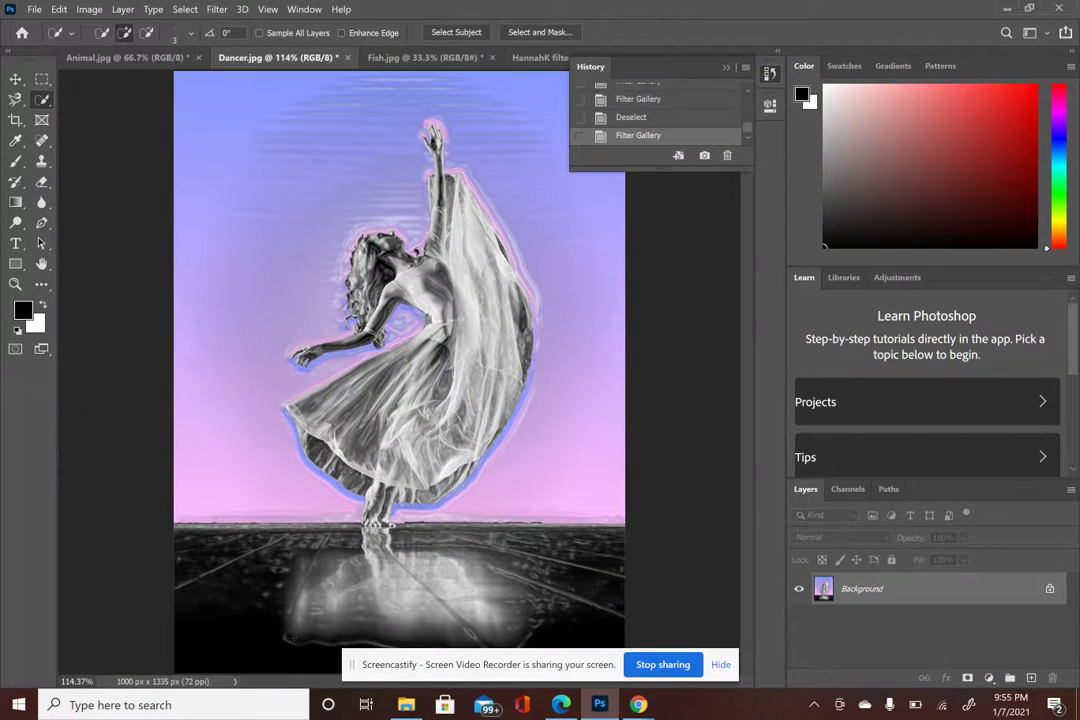